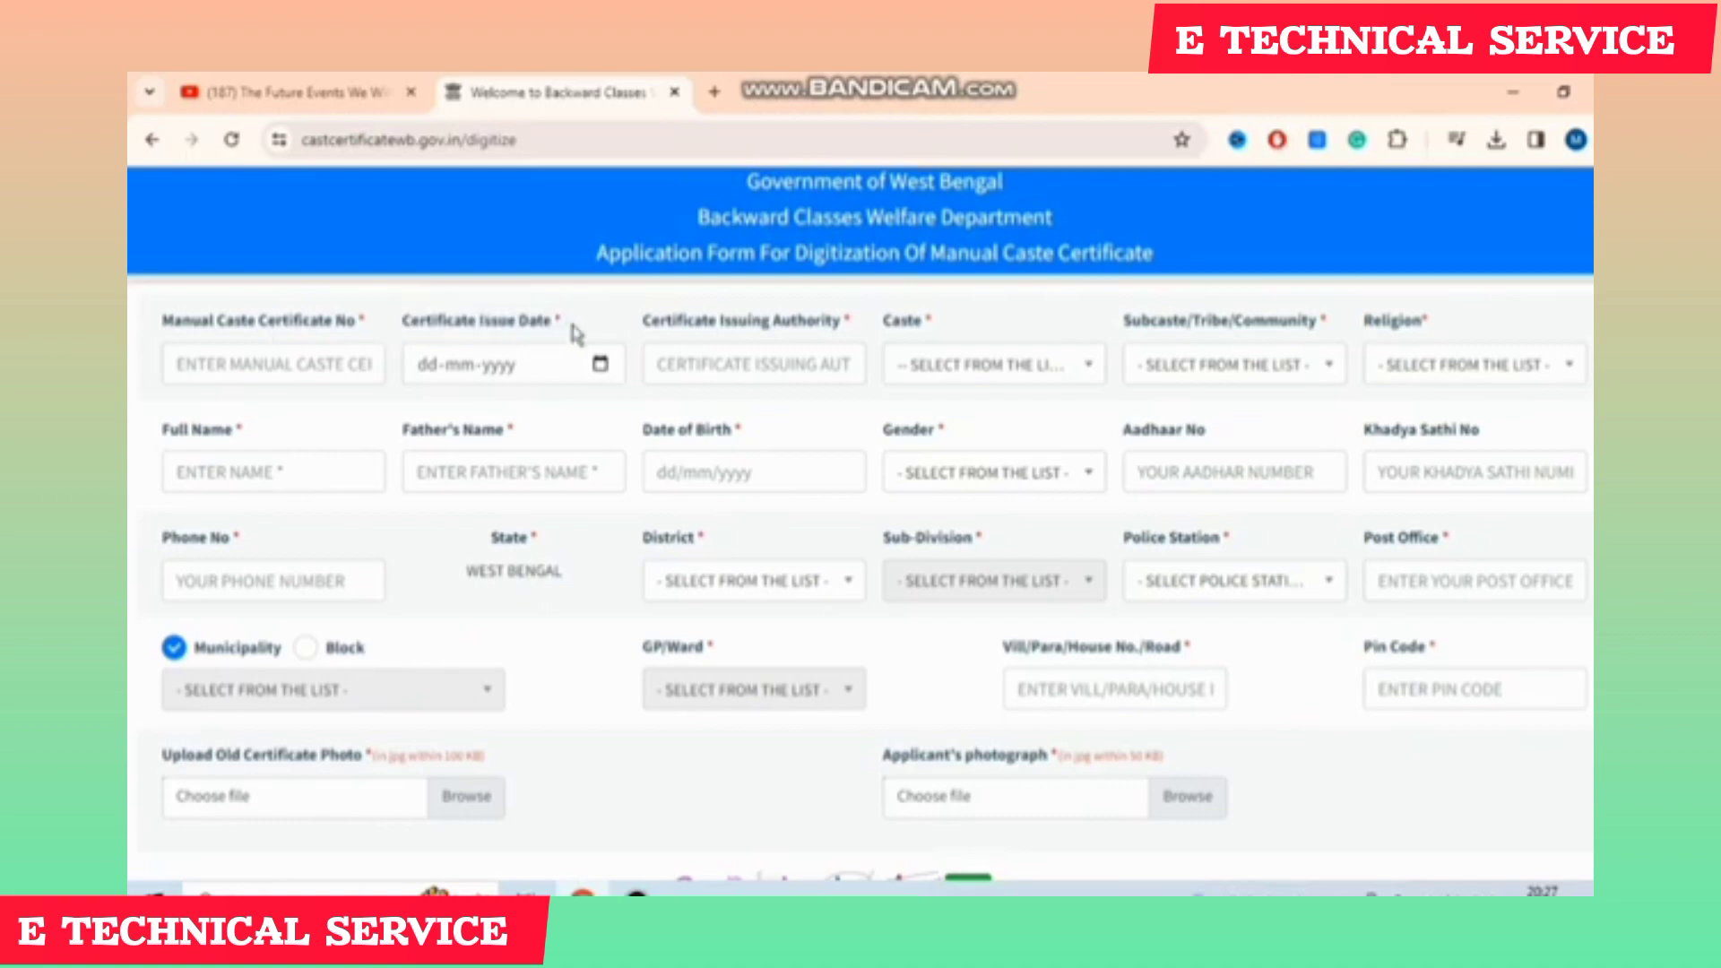
- Set Caste to OBC, Subcaste/Tribe/Community to RANGWA and Religion to HINDUISM in the digitization form
{"action": "left_click_drag", "start_coordinate": [643, 320], "coordinate": [832, 330]}
{"action": "left_click", "coordinate": [785, 331]}
{"action": "left_click", "coordinate": [960, 365]}
{"action": "left_click", "coordinate": [980, 597]}
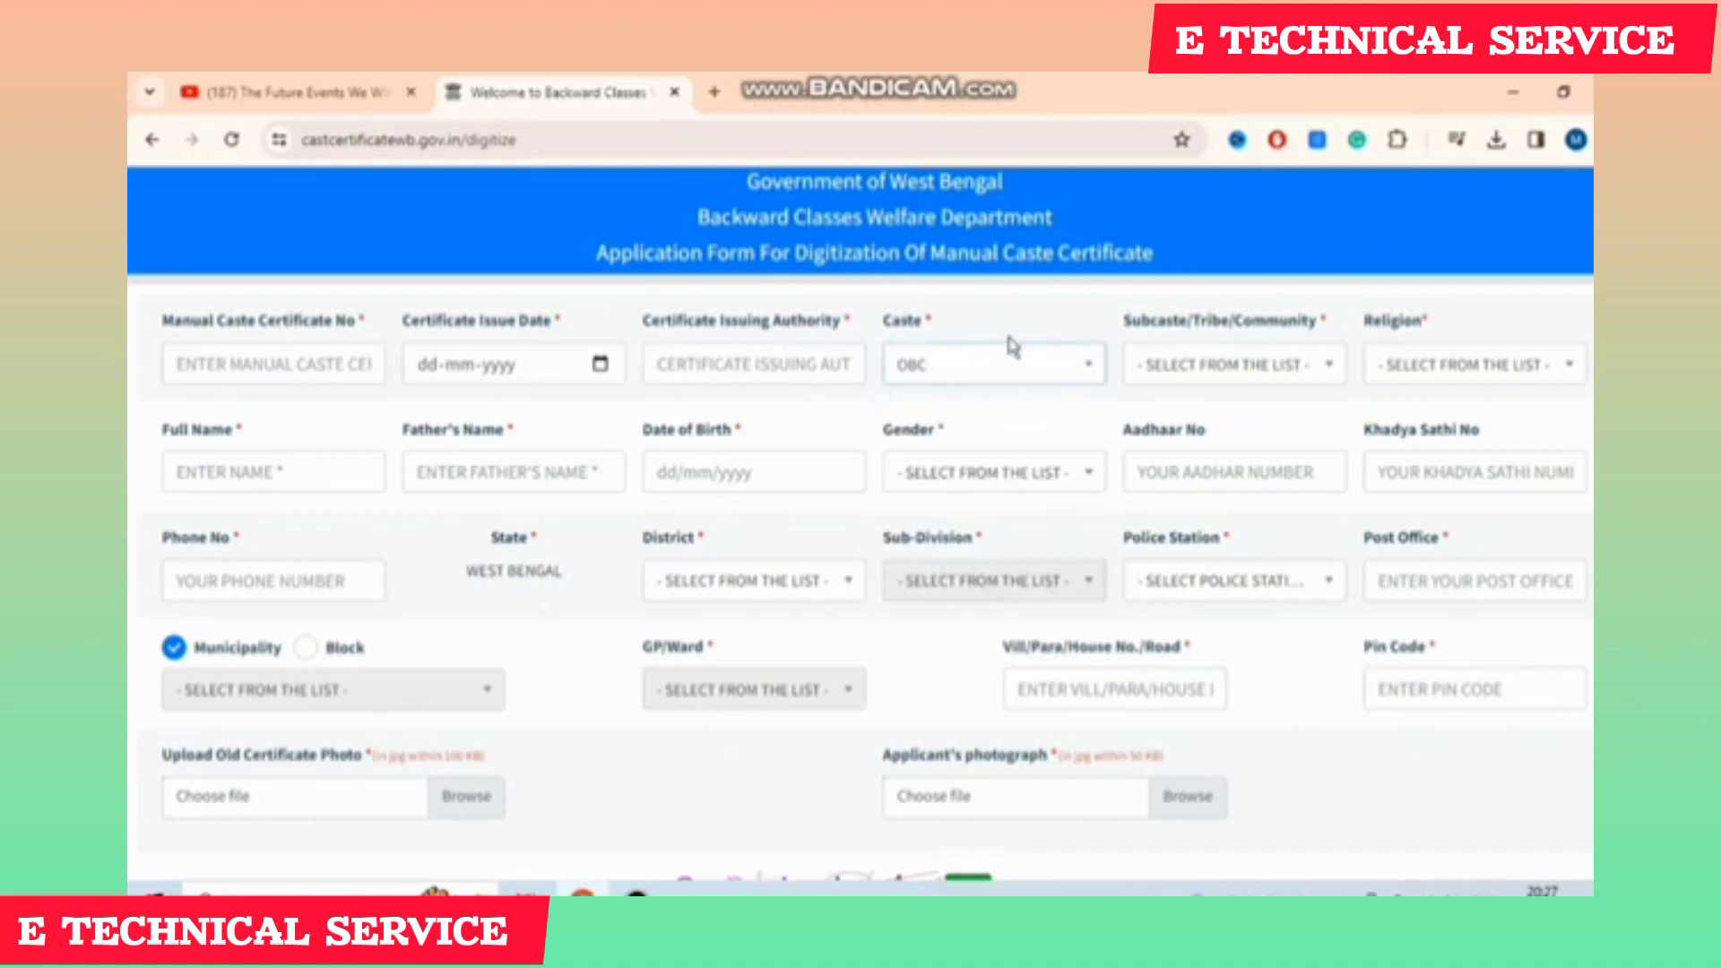
{"action": "left_click", "coordinate": [1264, 366]}
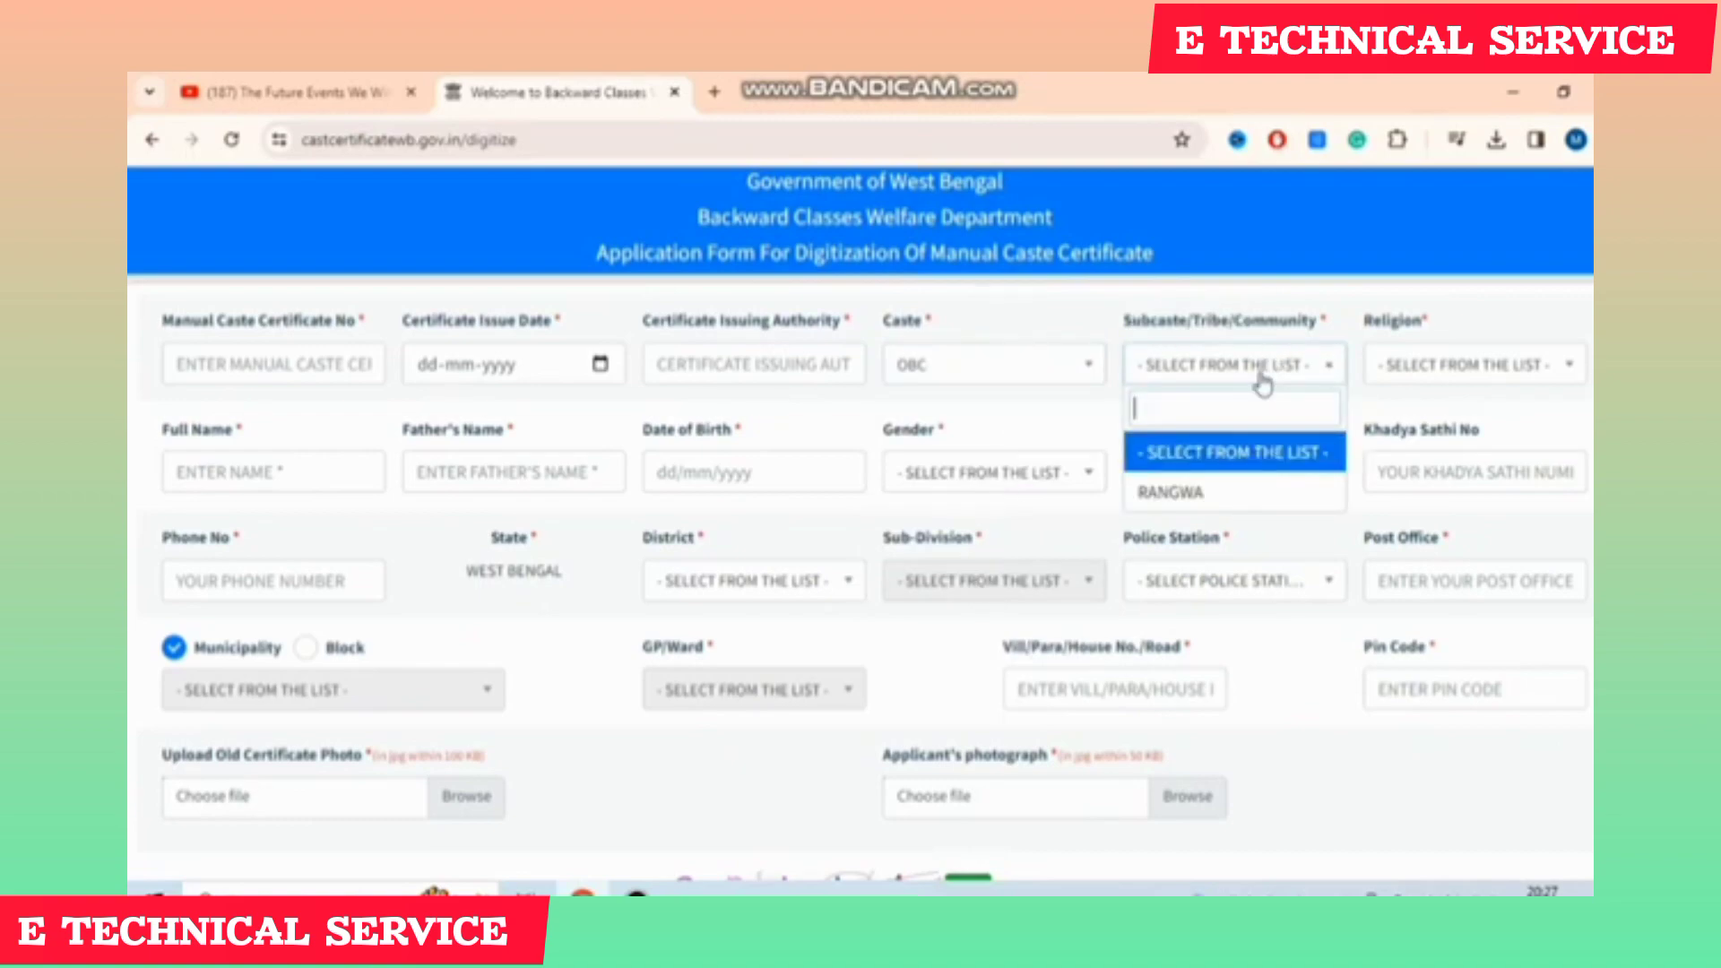
{"action": "left_click", "coordinate": [1219, 491]}
{"action": "left_click", "coordinate": [1437, 363]}
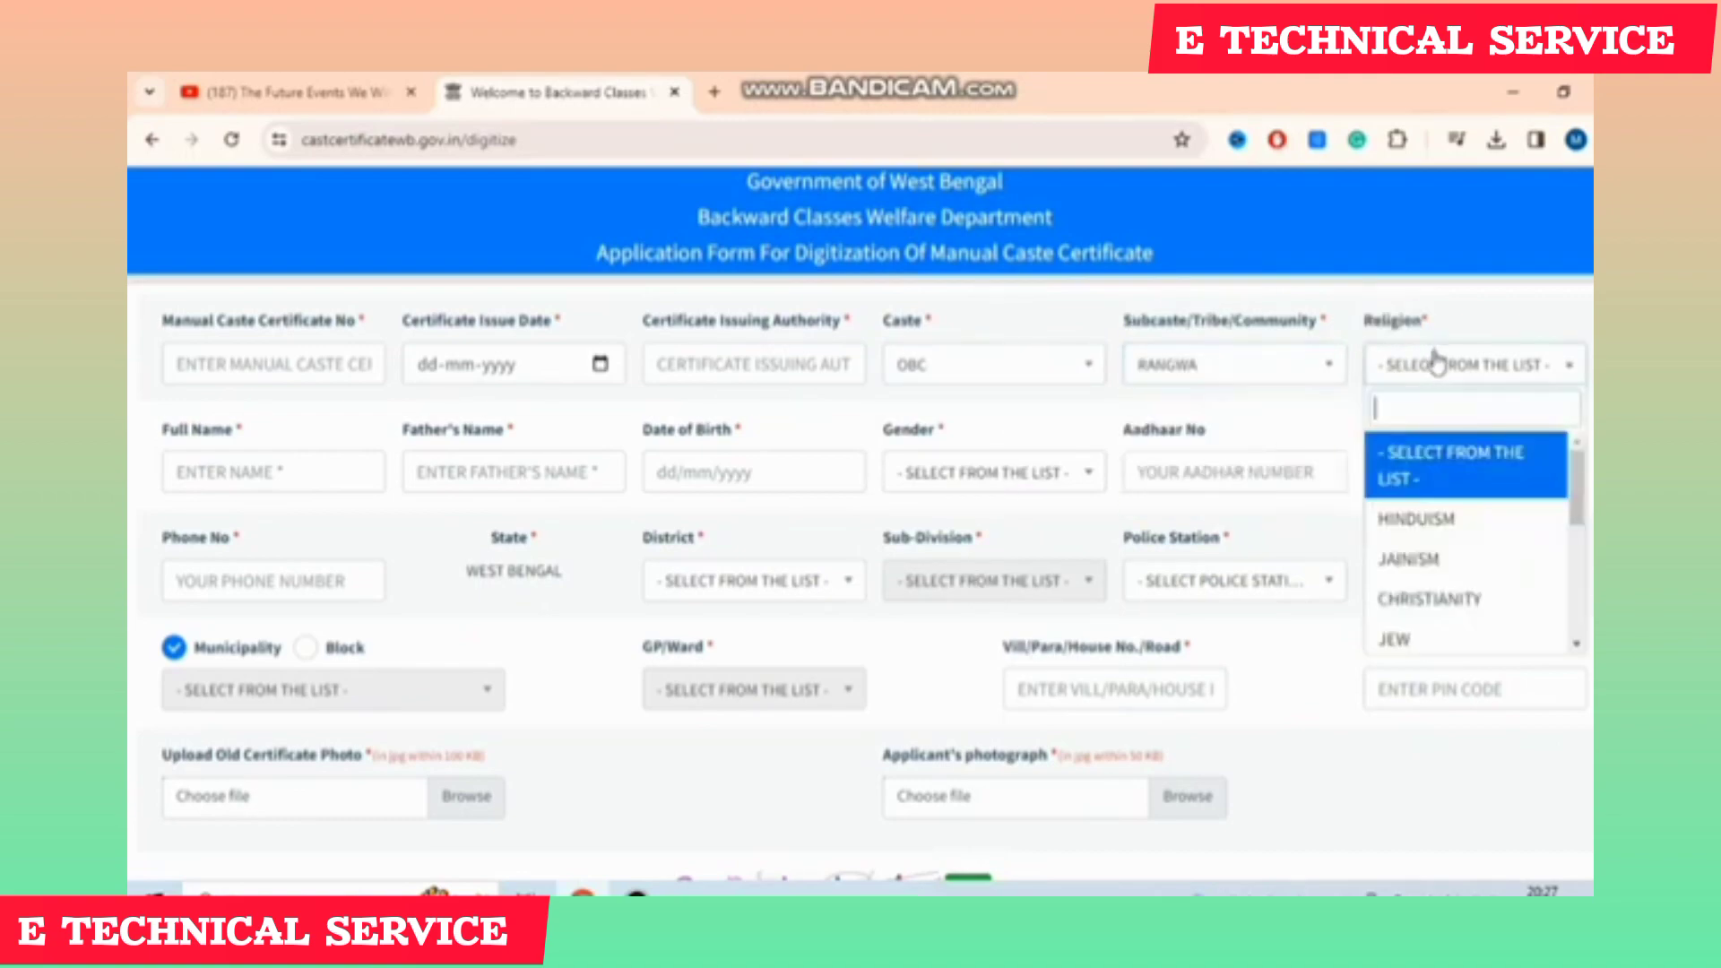
{"action": "left_click", "coordinate": [1449, 529]}
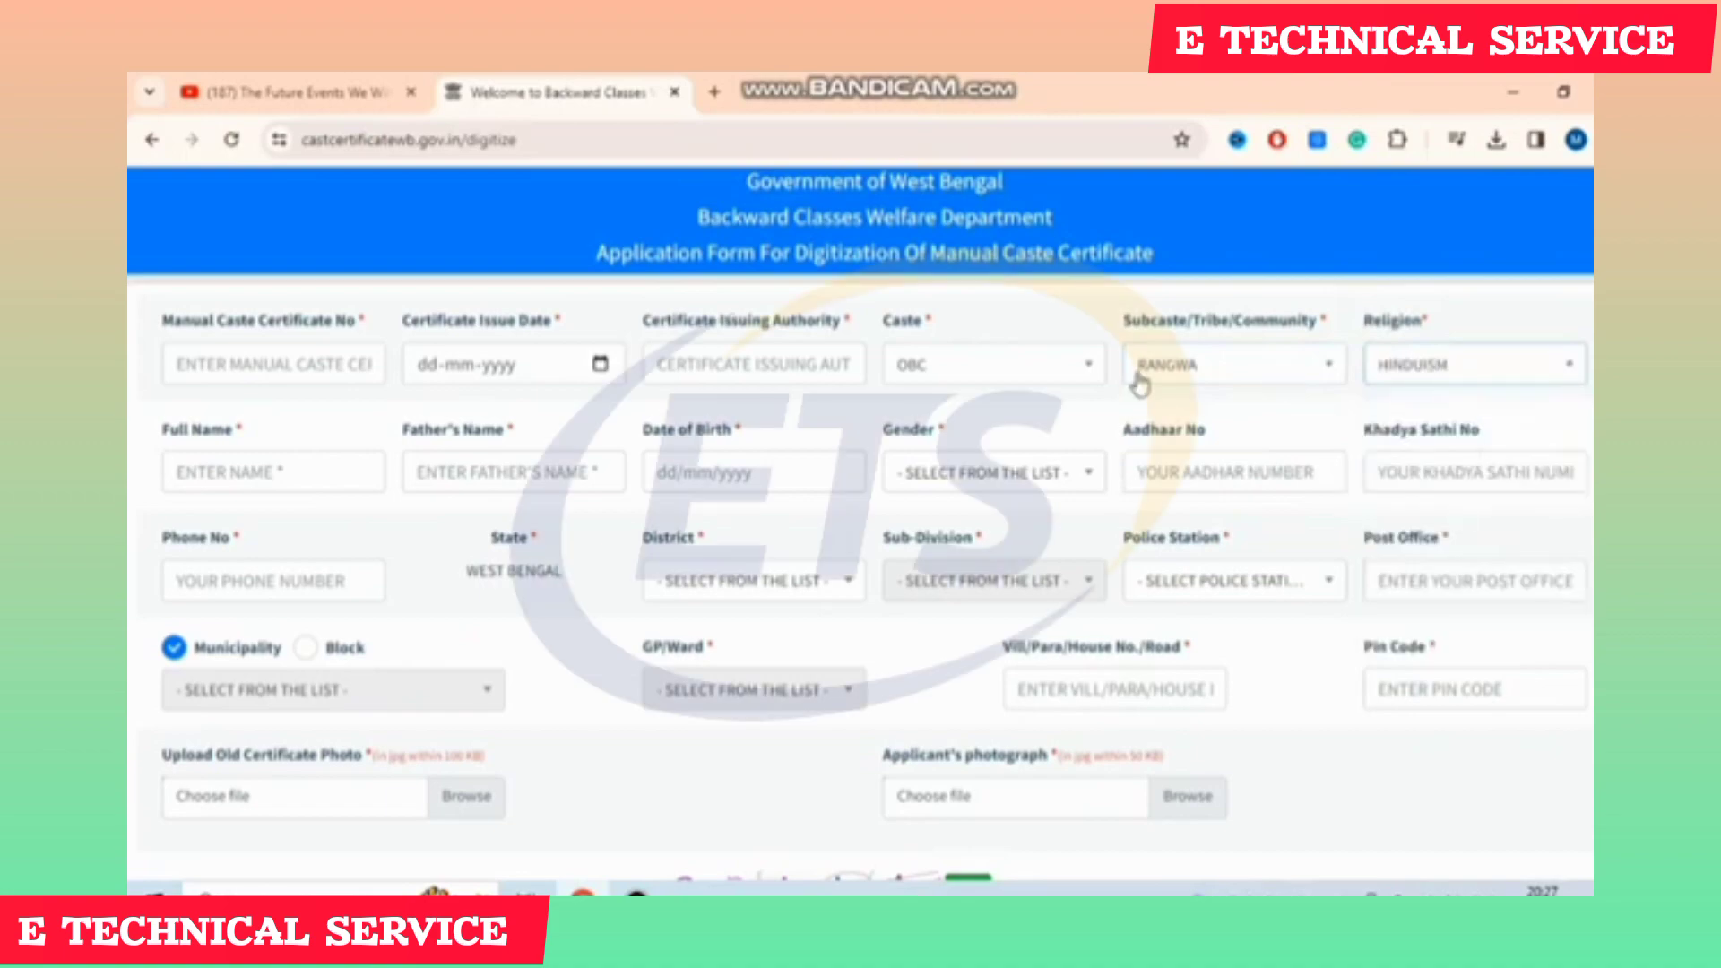
{"action": "left_click_drag", "start_coordinate": [165, 434], "coordinate": [233, 439]}
{"action": "left_click", "coordinate": [233, 439]}
{"action": "left_click_drag", "start_coordinate": [404, 439], "coordinate": [523, 439]}
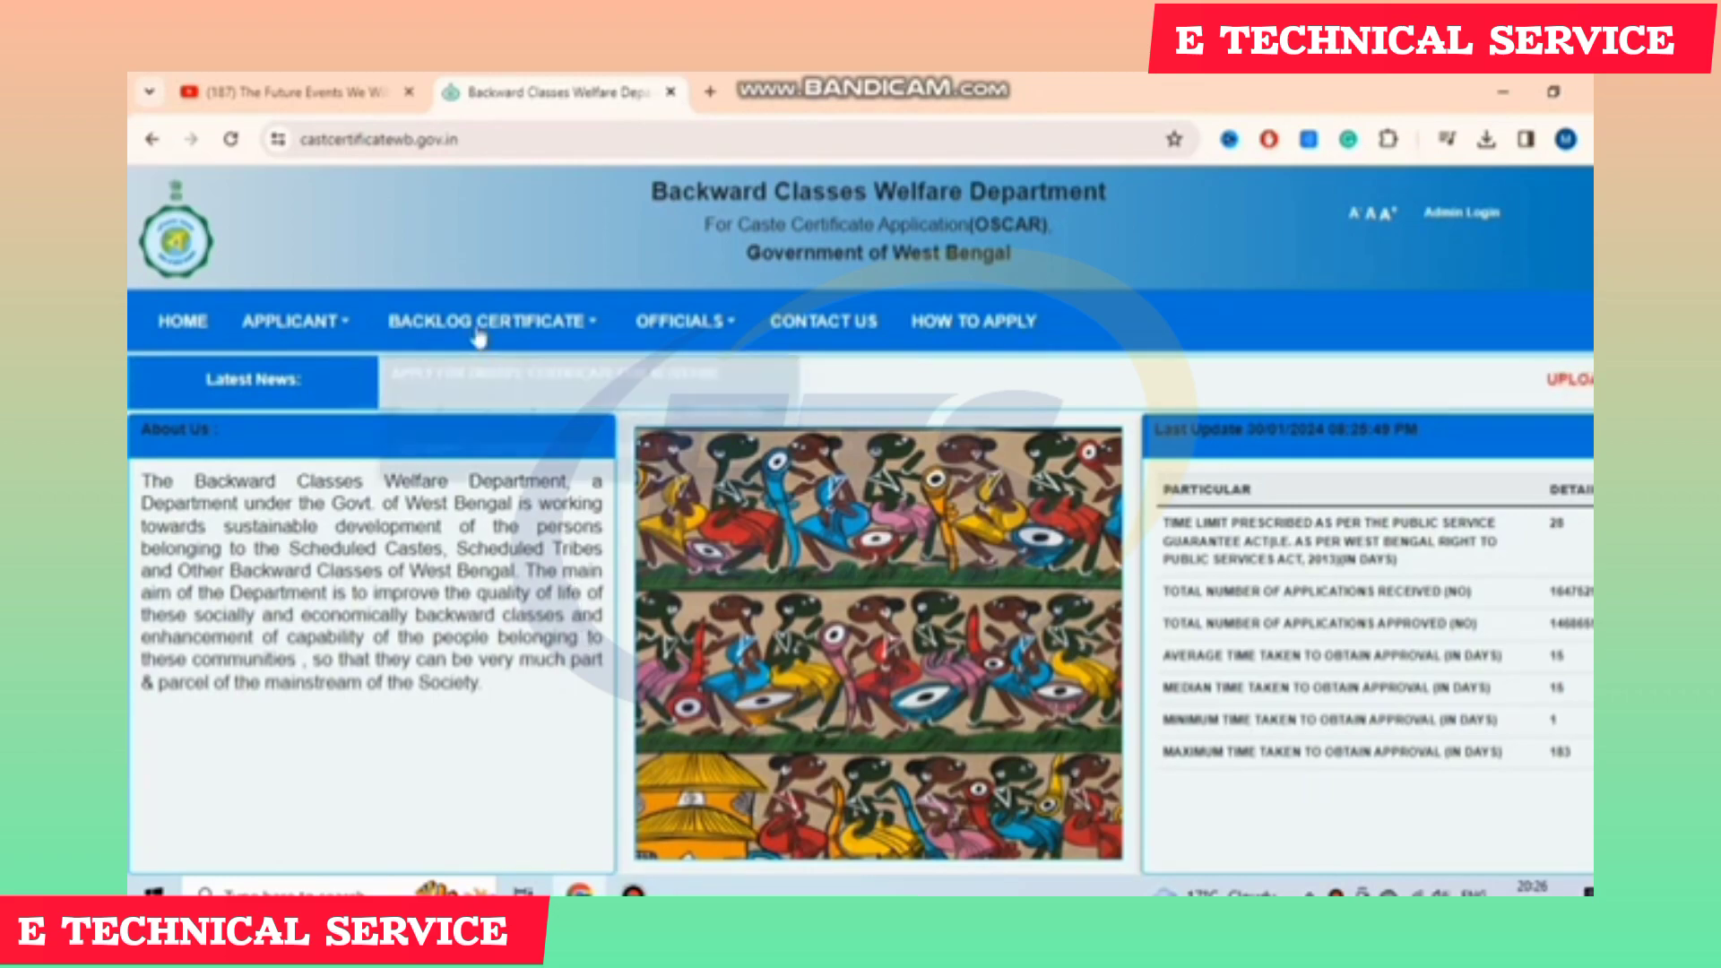
- Open the application form for digitization of a manual caste certificate from the department's home page
{"action": "mouse_move", "coordinate": [333, 337]}
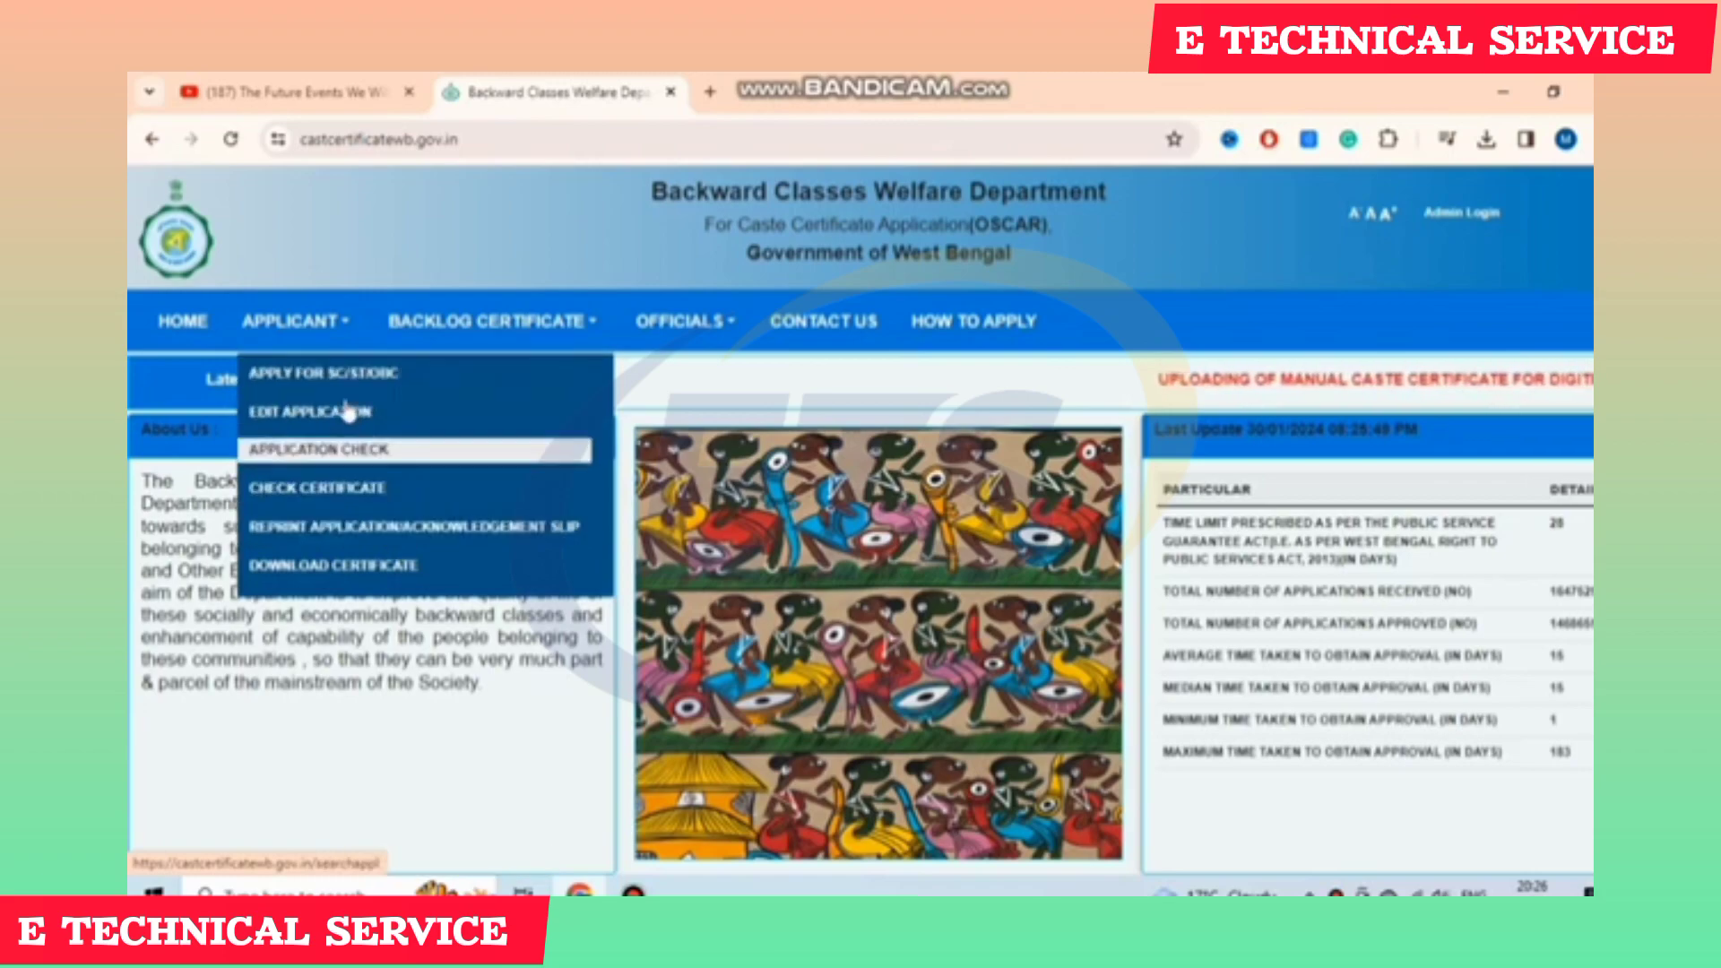
{"action": "mouse_move", "coordinate": [452, 332]}
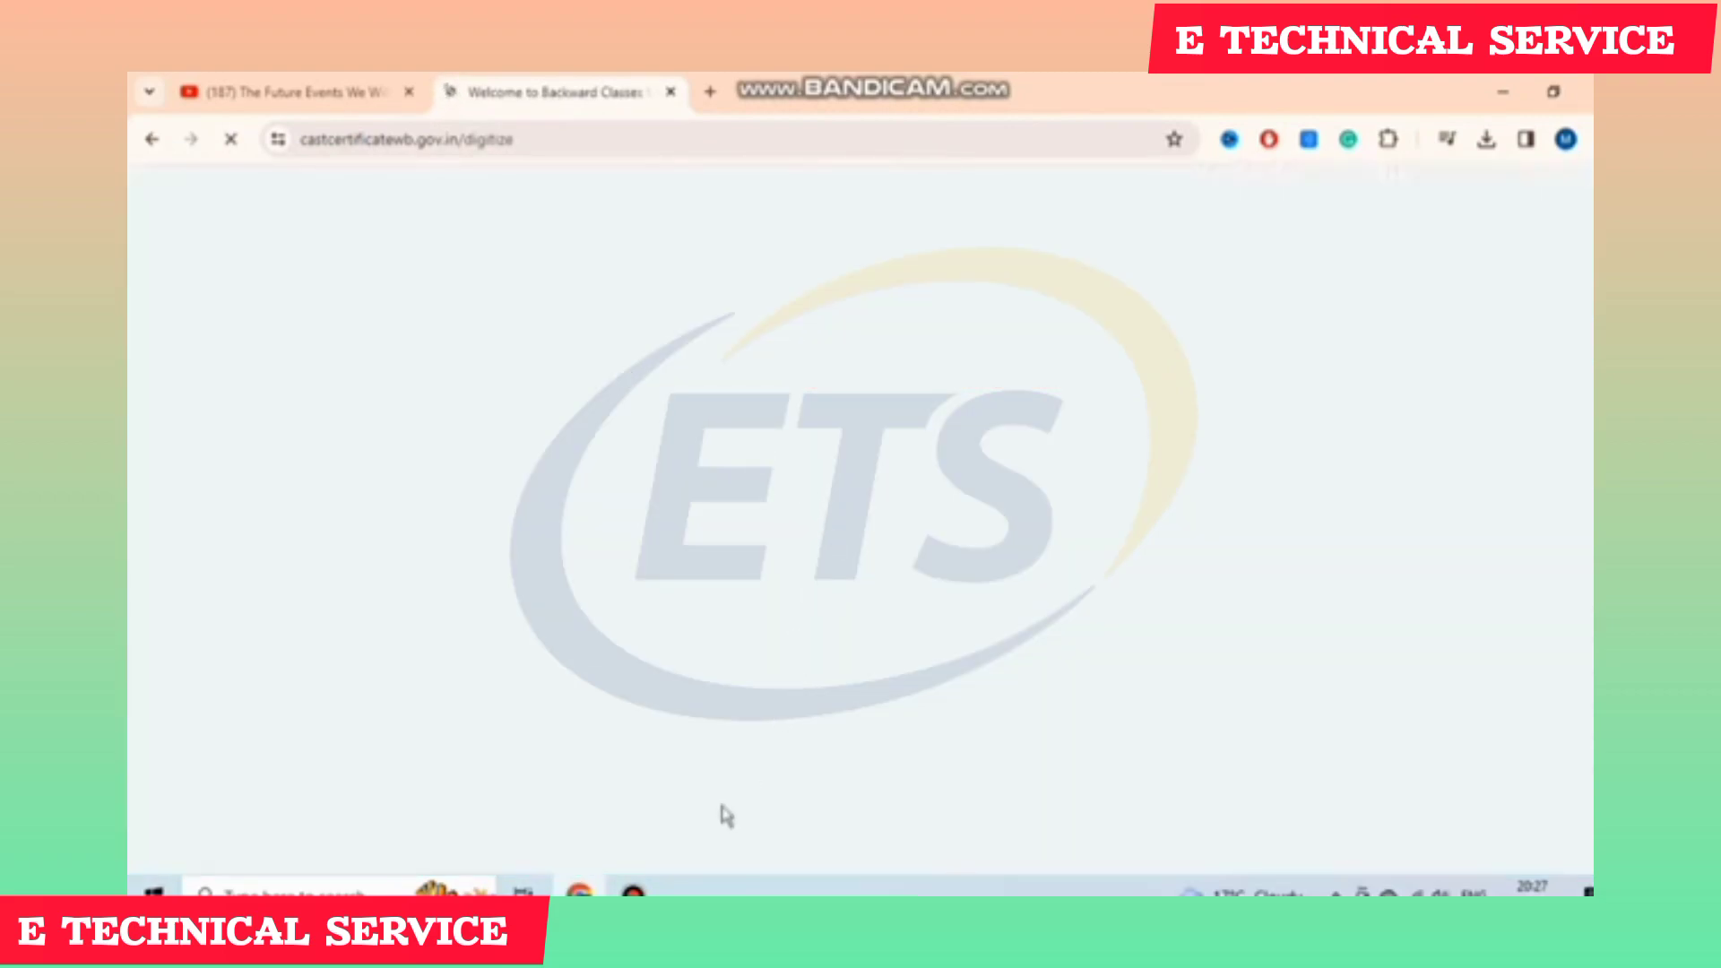
{"action": "left_click", "coordinate": [634, 894]}
{"action": "left_click", "coordinate": [1141, 277]}
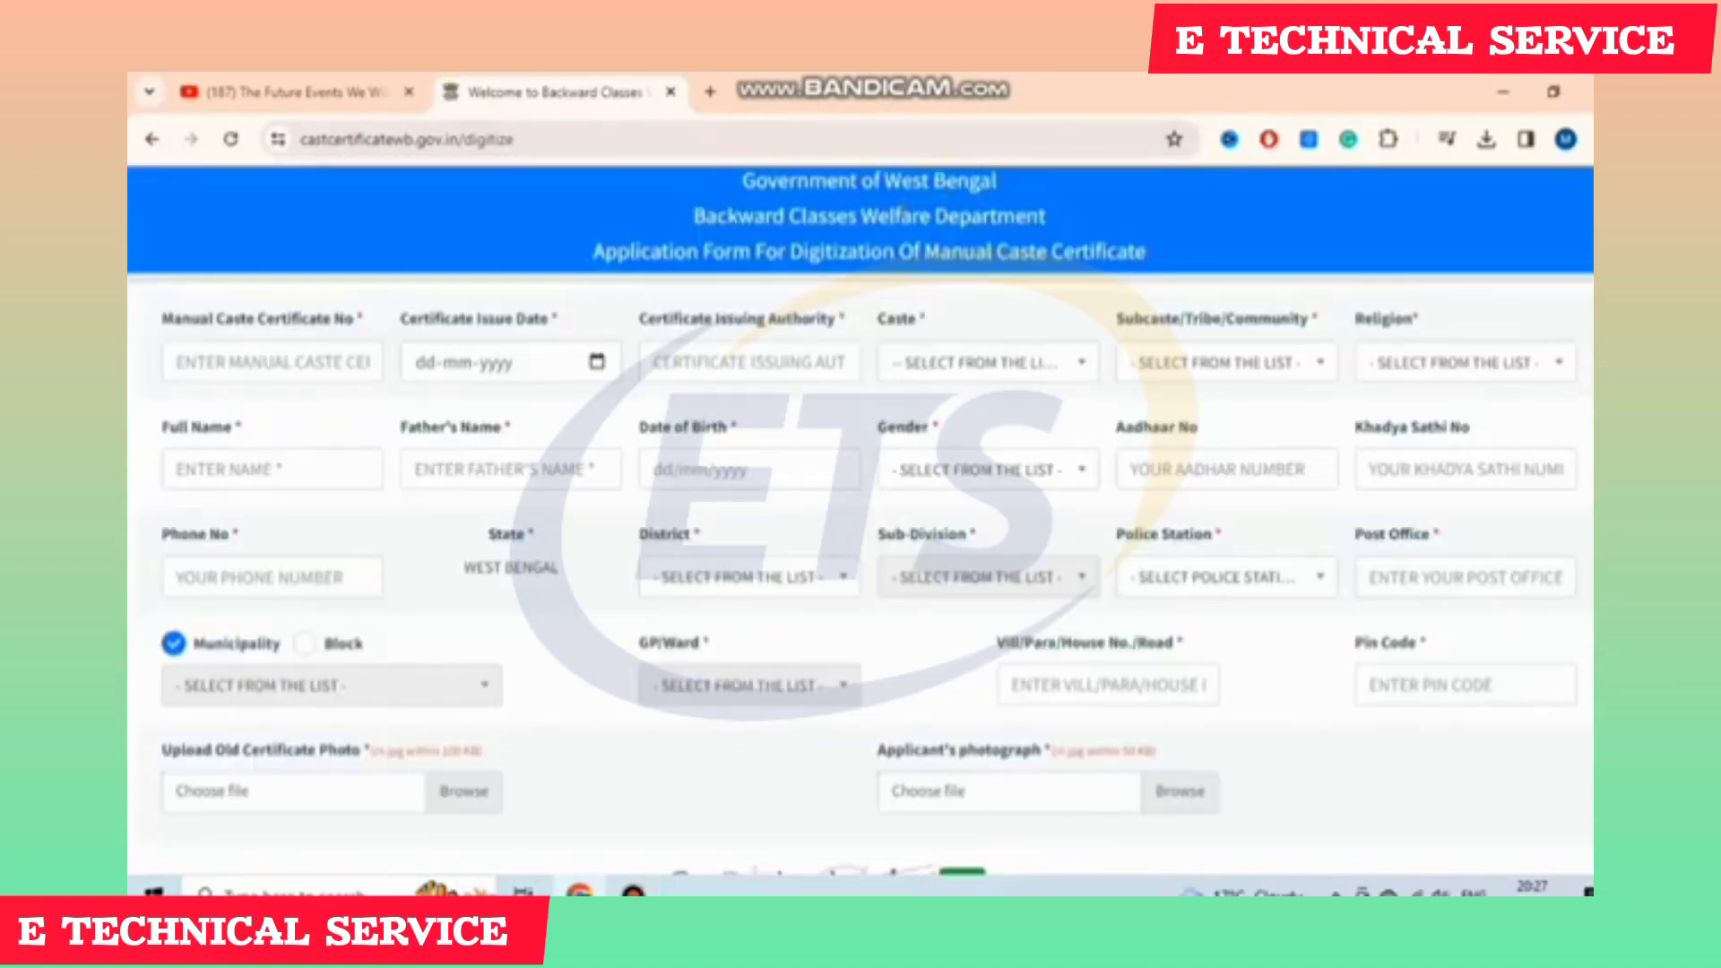
- Examine the required fields for manual caste certificate number, certificate issue date and certificate issuing authority
{"action": "left_click_drag", "start_coordinate": [167, 323], "coordinate": [382, 332]}
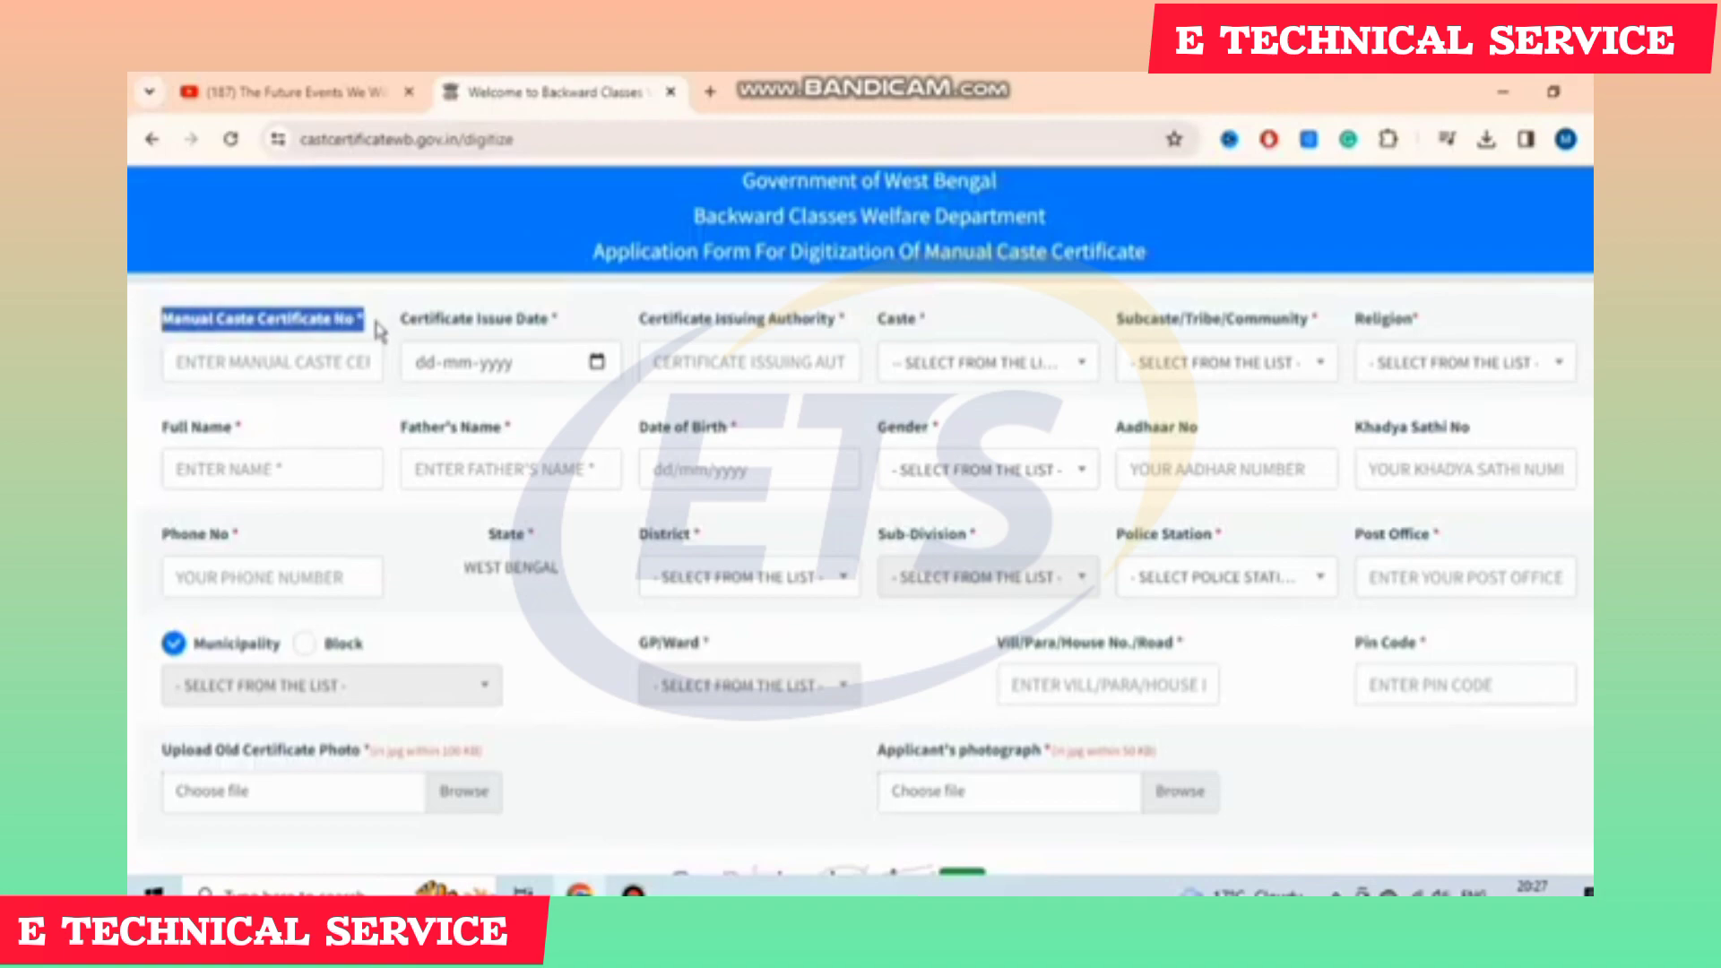
{"action": "left_click", "coordinate": [344, 328]}
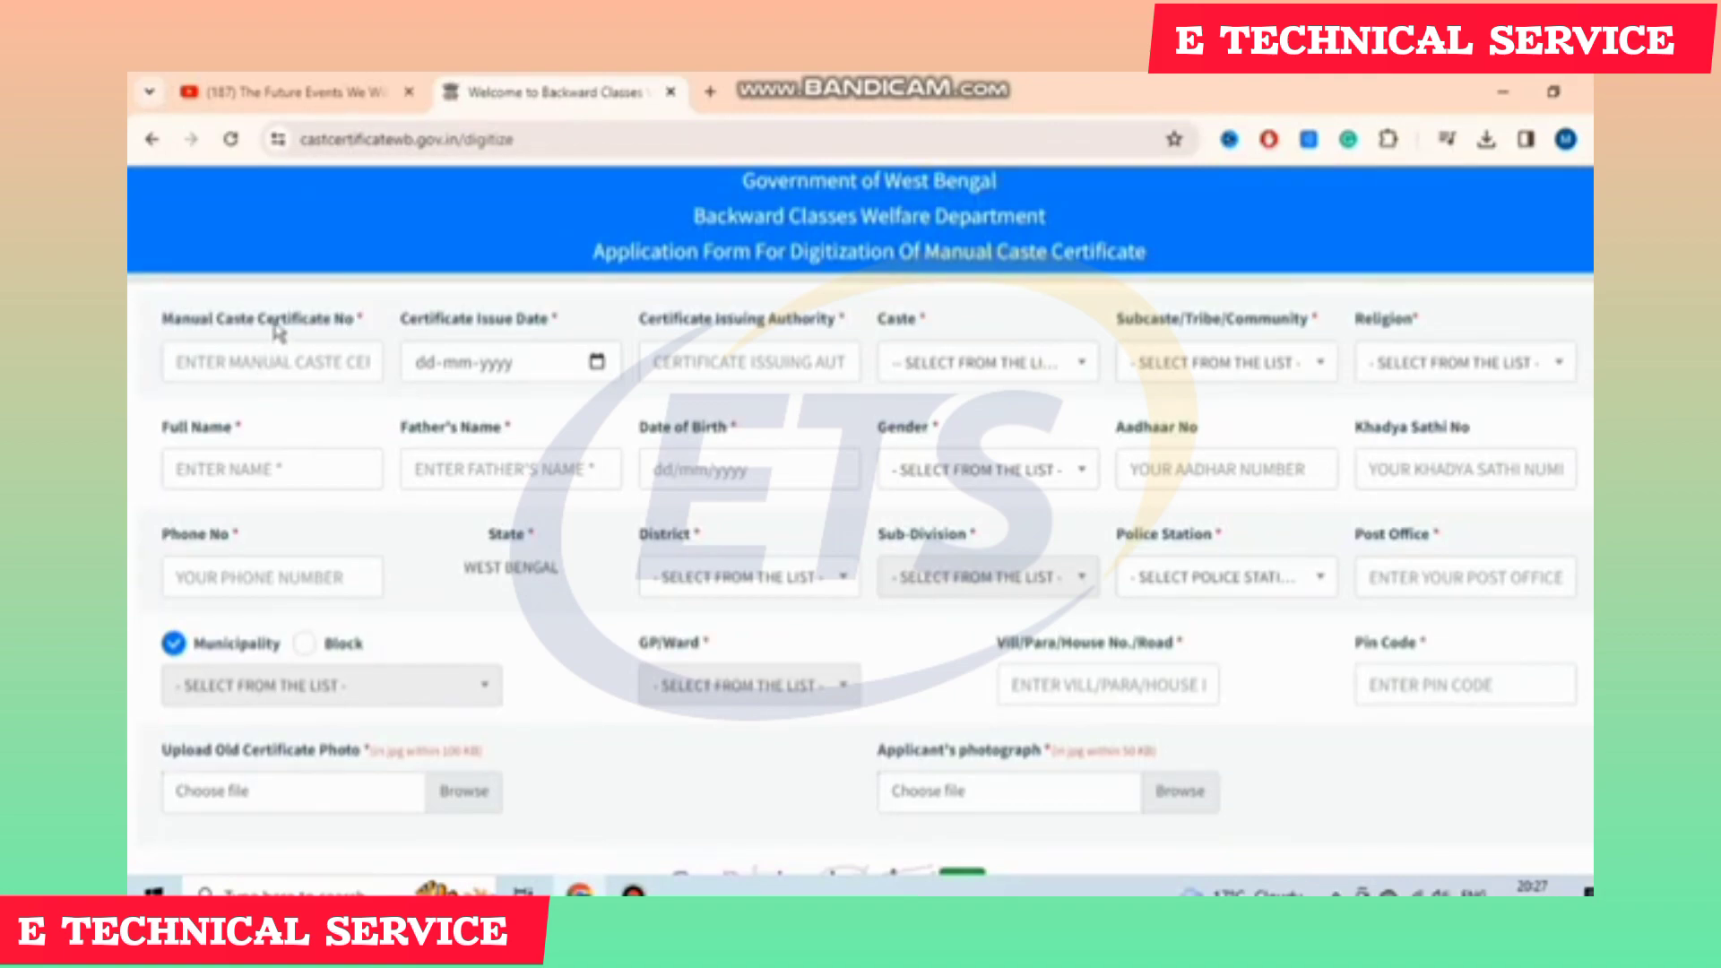
{"action": "left_click_drag", "start_coordinate": [280, 322], "coordinate": [562, 330]}
{"action": "left_click", "coordinate": [406, 323]}
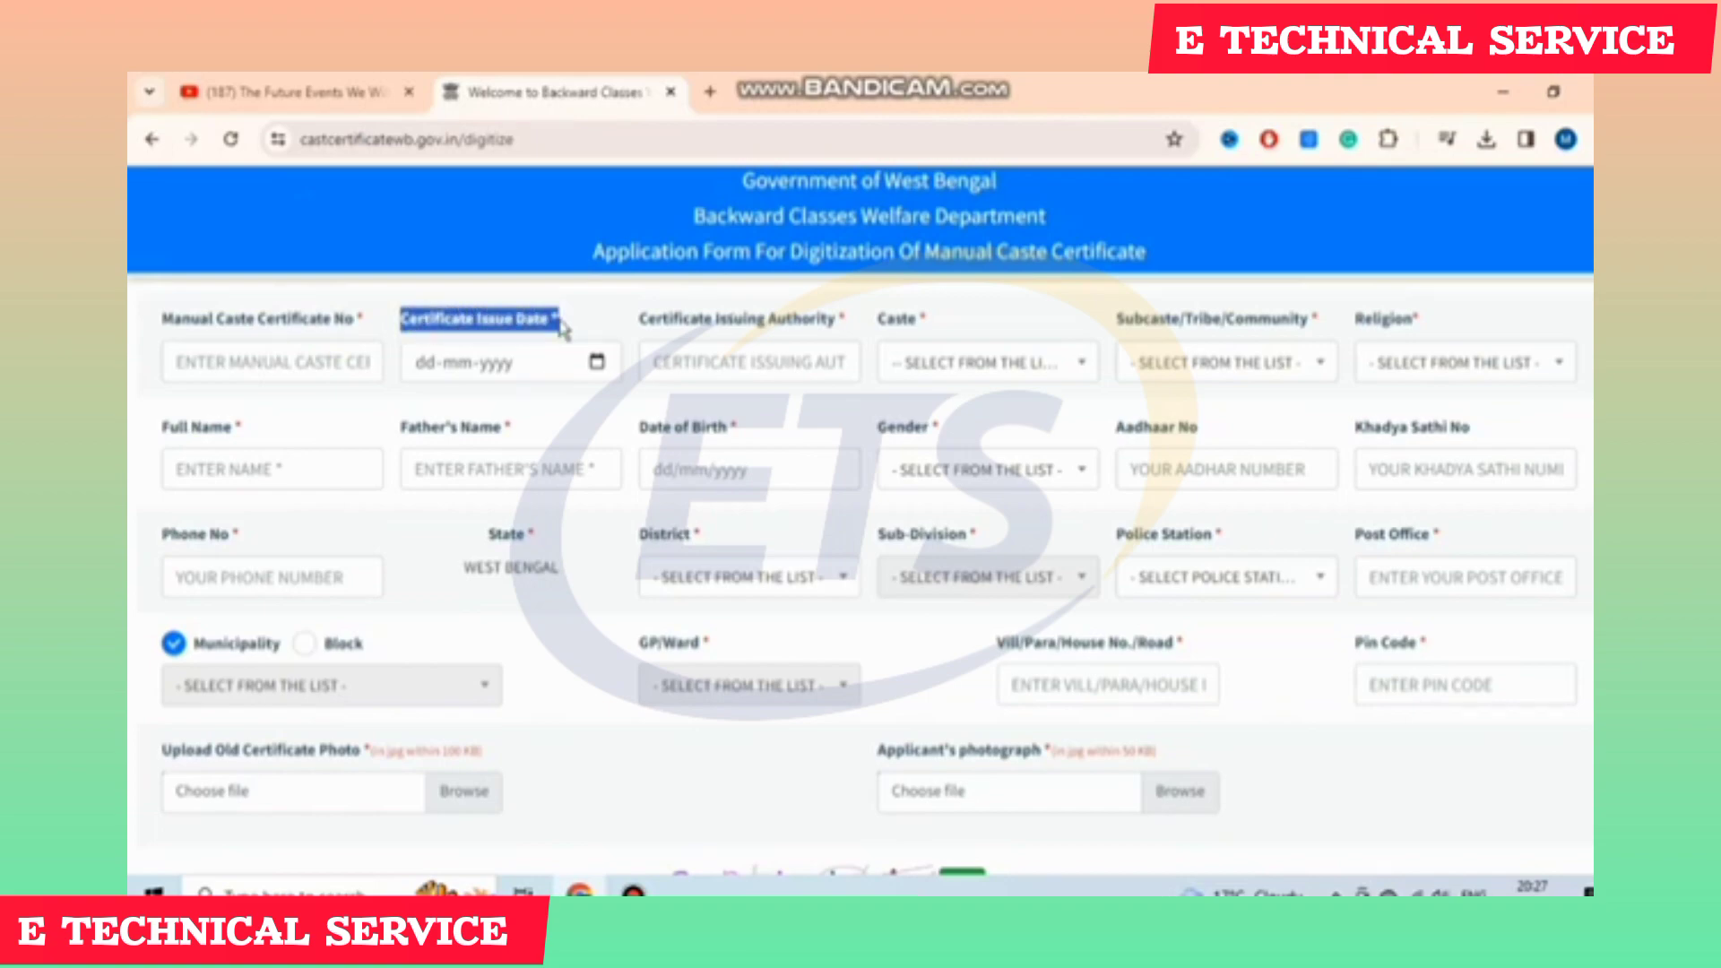
{"action": "left_click", "coordinate": [561, 330]}
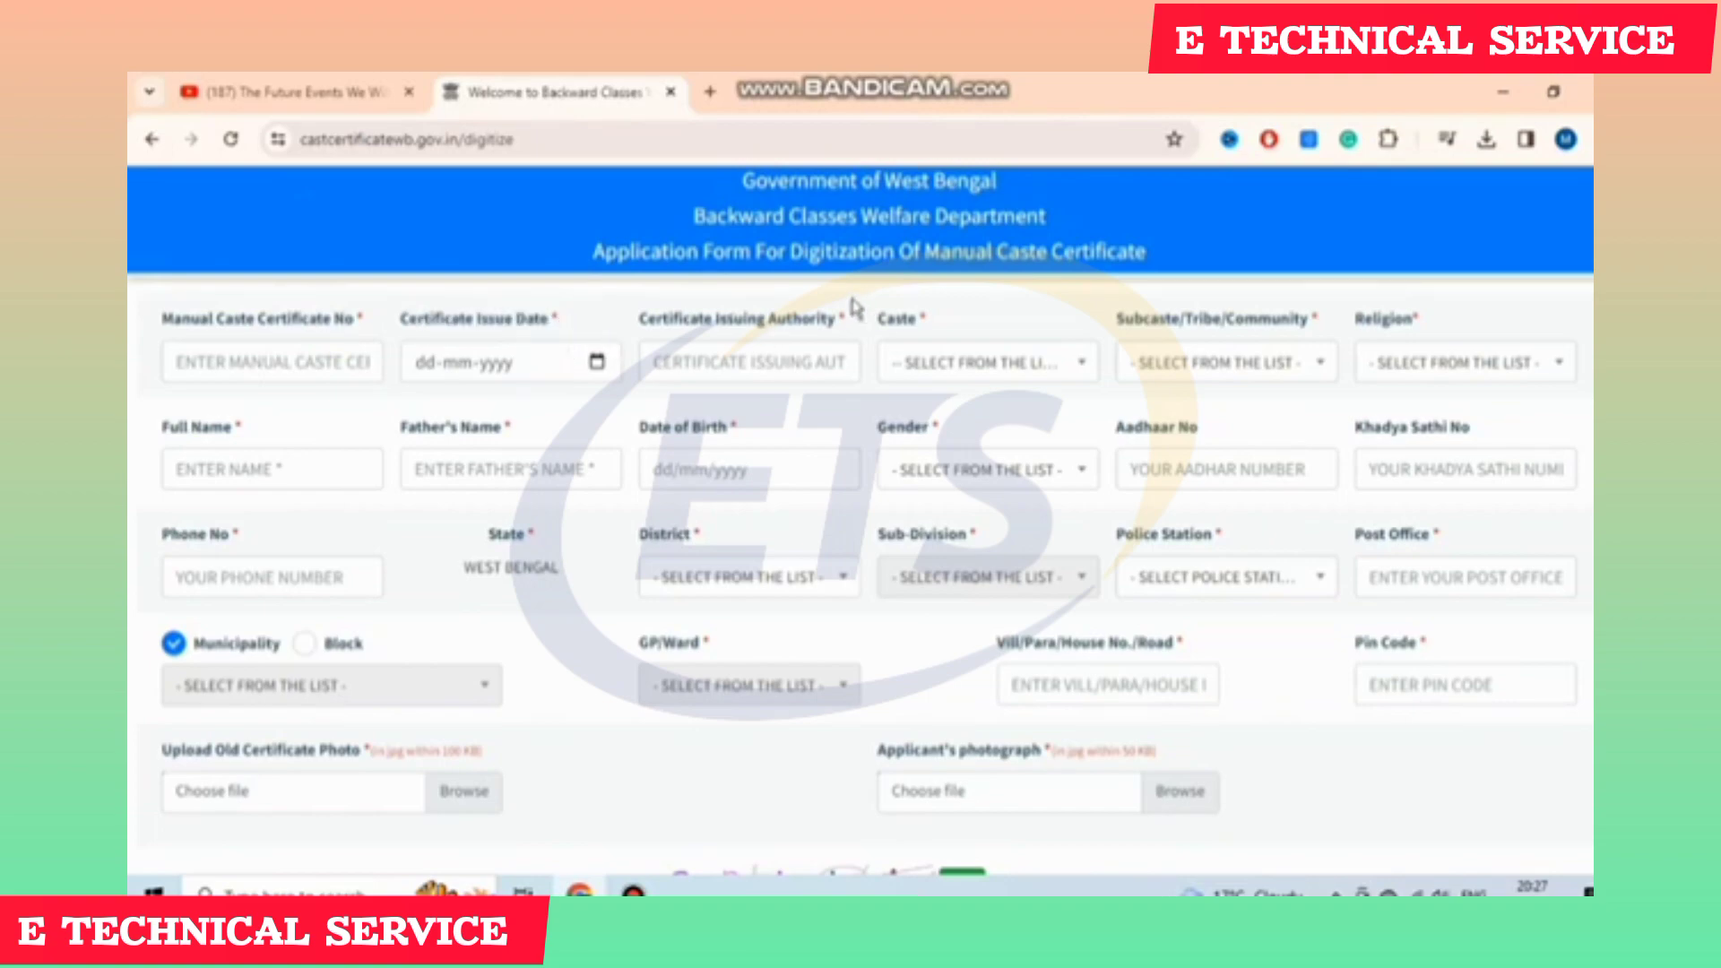
{"action": "left_click_drag", "start_coordinate": [638, 321], "coordinate": [833, 328]}
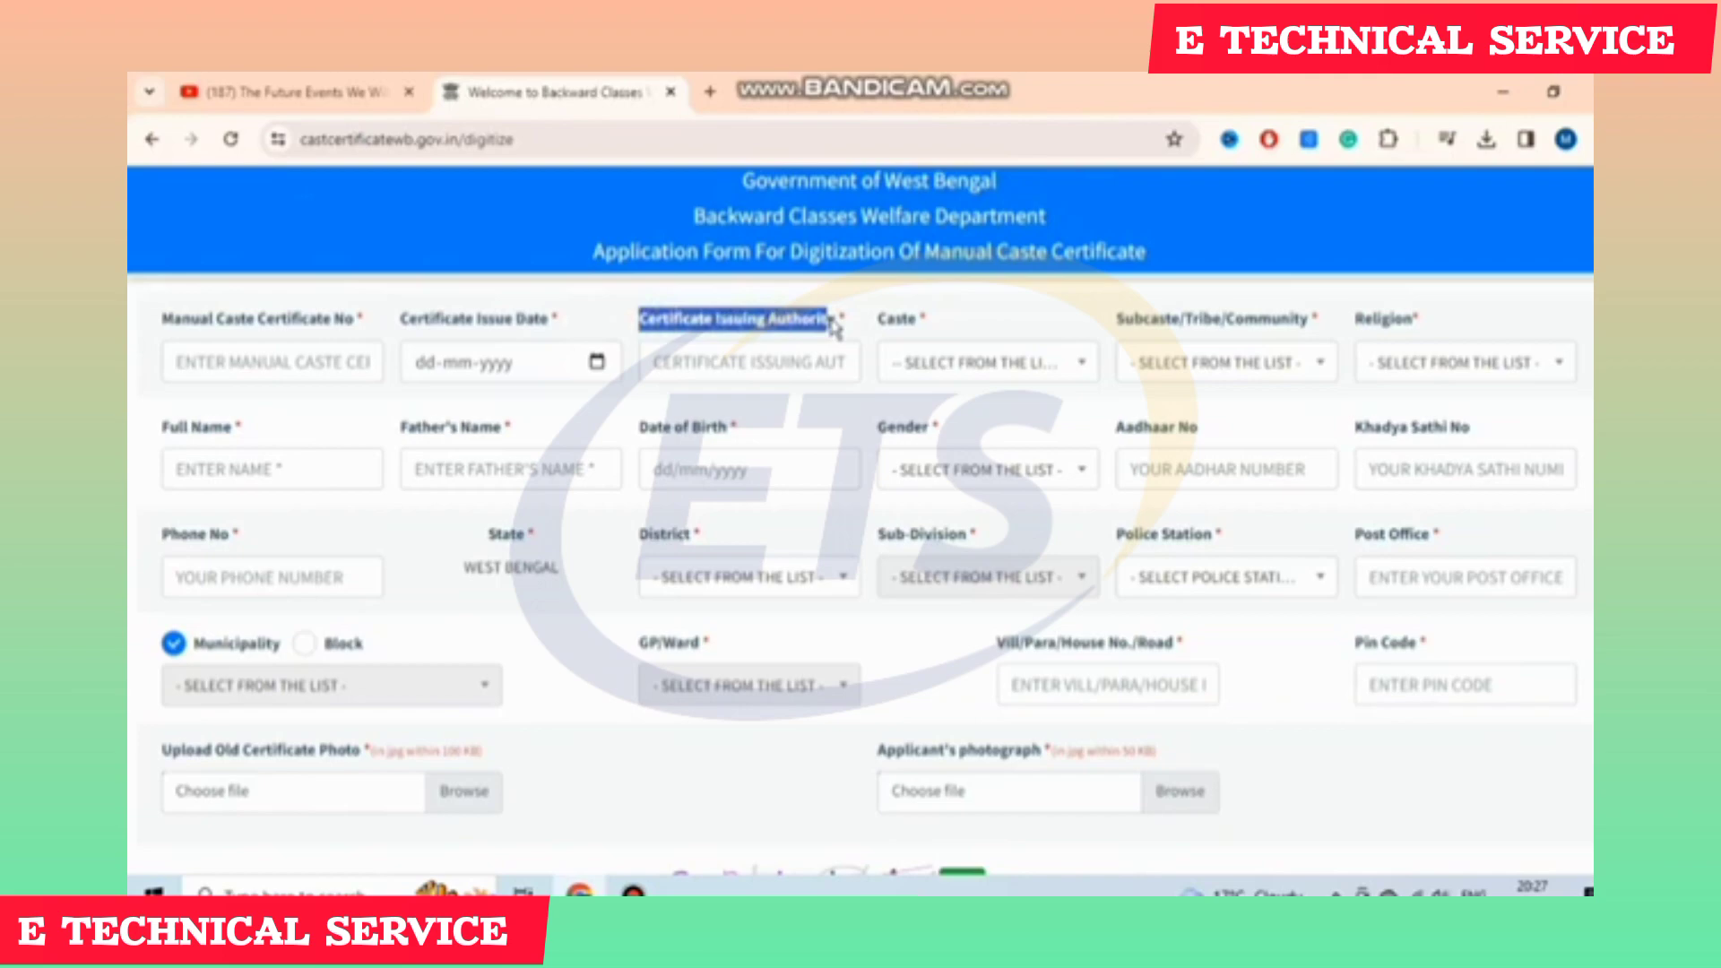
{"action": "left_click", "coordinate": [785, 332]}
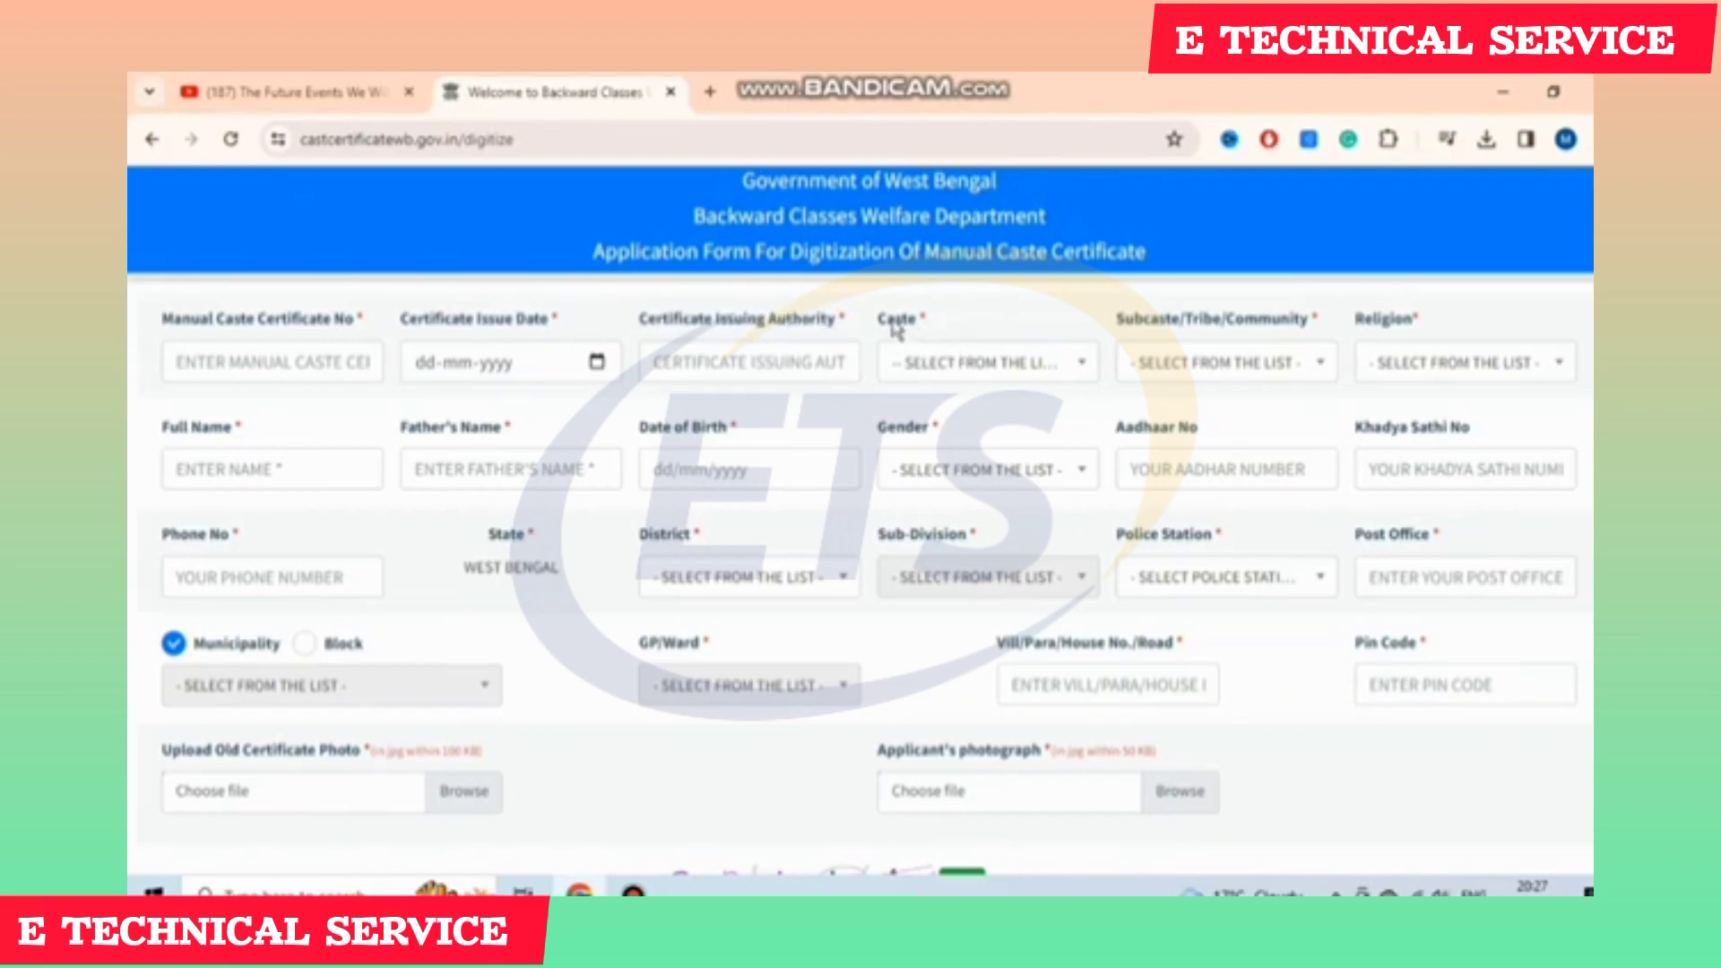
- Choose OBC as the caste, RANGWA as the subcaste/tribe/community and HINDUISM as the religion
{"action": "left_click", "coordinate": [952, 360]}
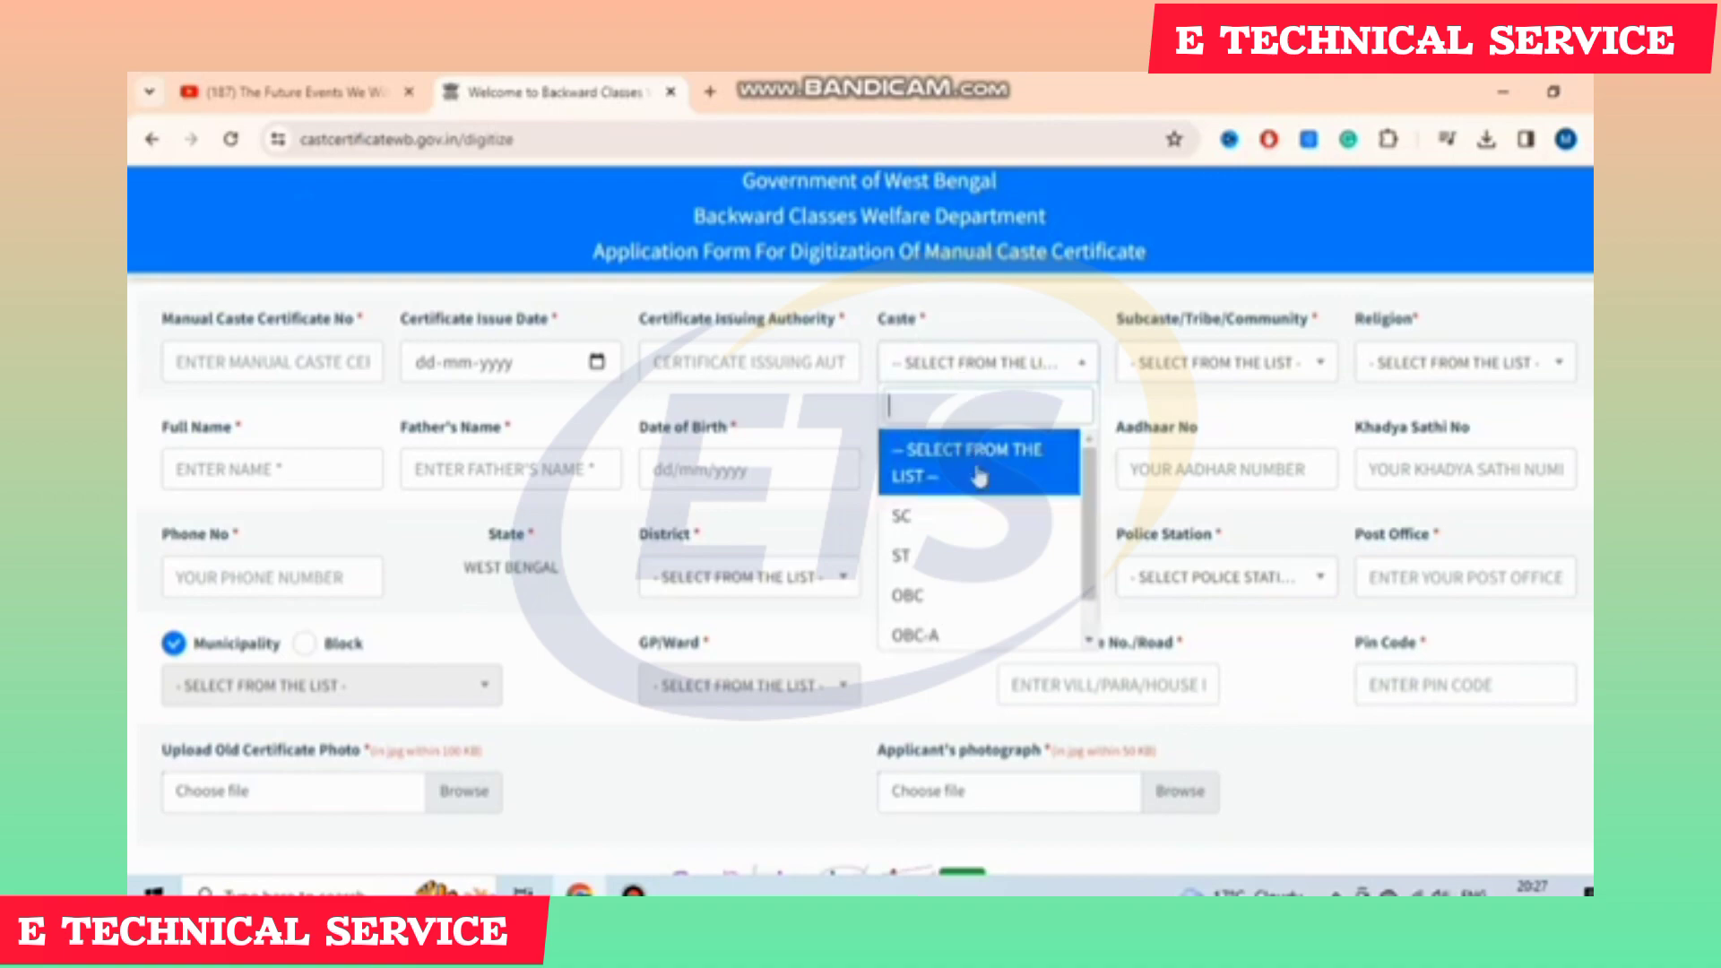
{"action": "left_click", "coordinate": [969, 593]}
{"action": "left_click", "coordinate": [1259, 361]}
{"action": "left_click", "coordinate": [1210, 491]}
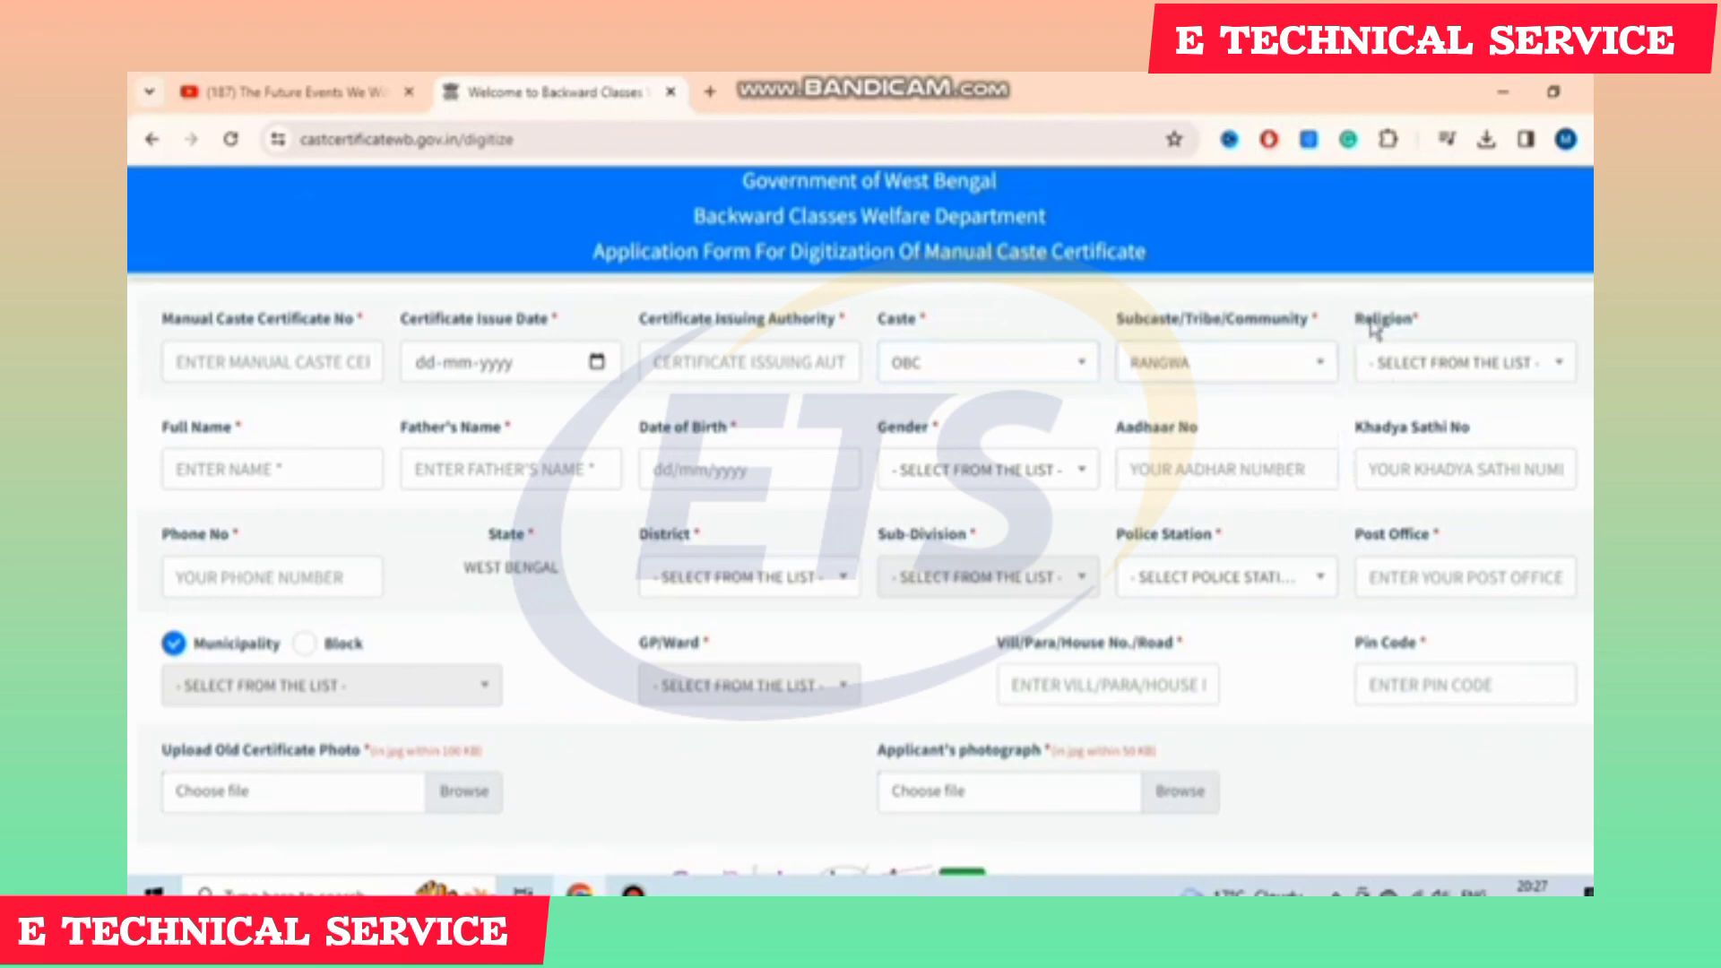
{"action": "left_click", "coordinate": [1430, 359]}
{"action": "left_click", "coordinate": [1440, 518]}
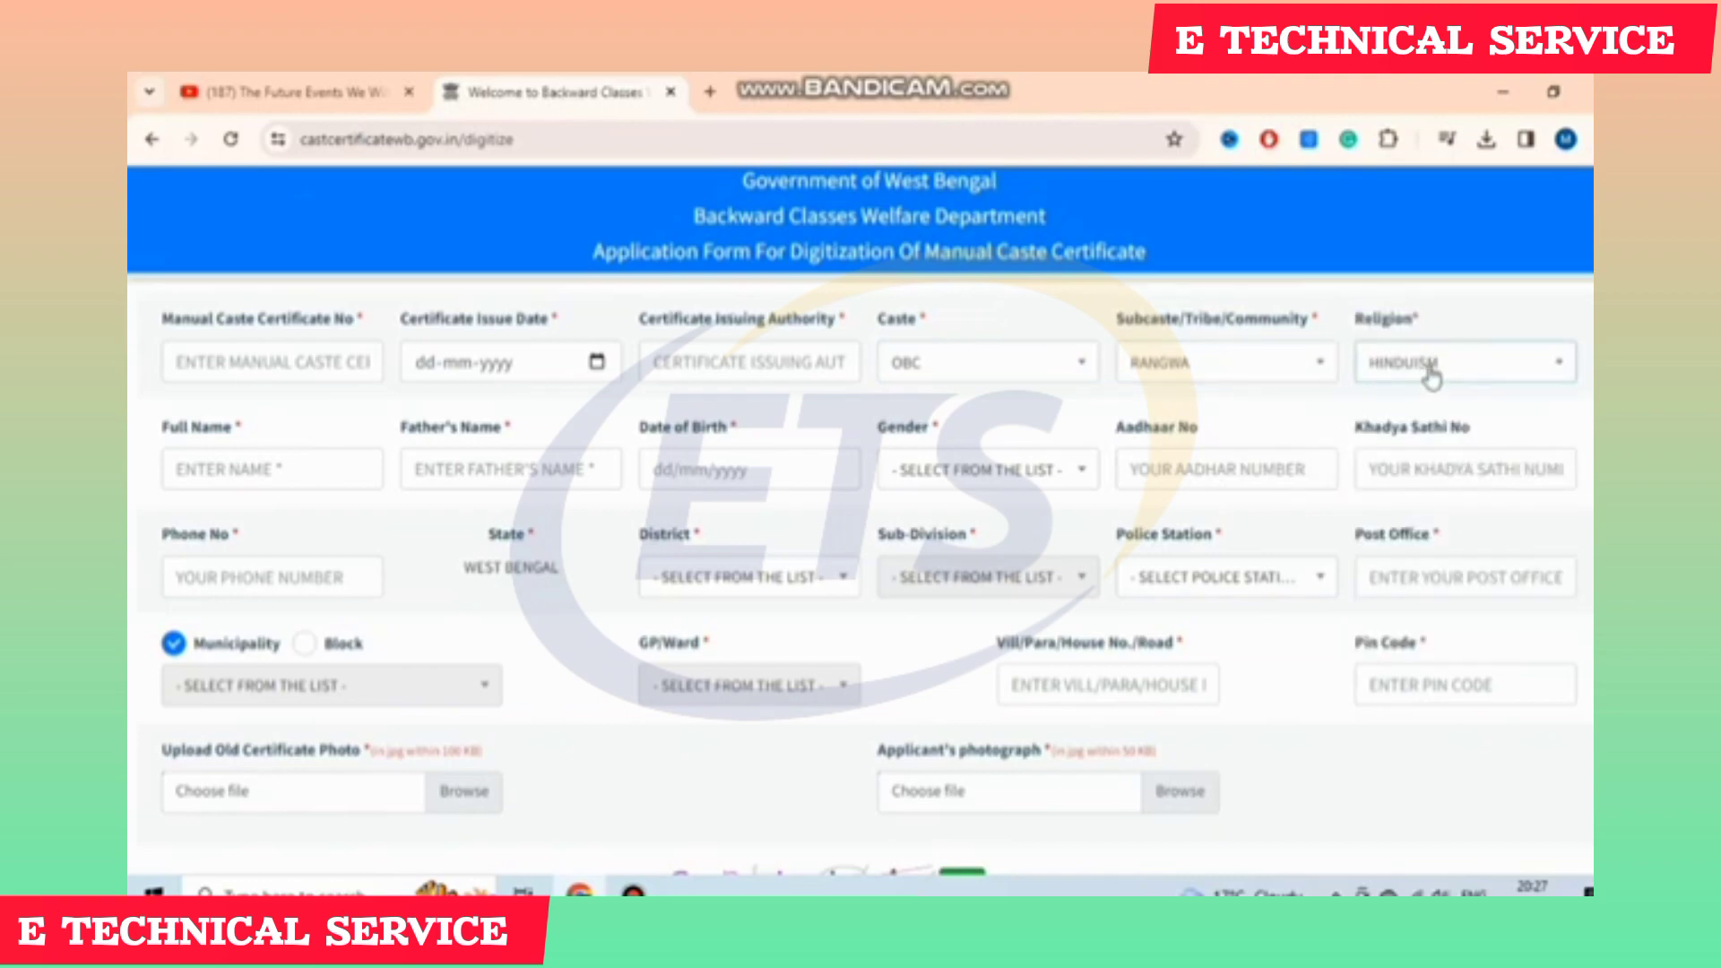
- Examine the required Full Name, Father's Name and Date of Birth fields of the applicant
{"action": "left_click_drag", "start_coordinate": [162, 437], "coordinate": [232, 436]}
{"action": "left_click", "coordinate": [233, 437]}
{"action": "left_click_drag", "start_coordinate": [401, 437], "coordinate": [520, 439]}
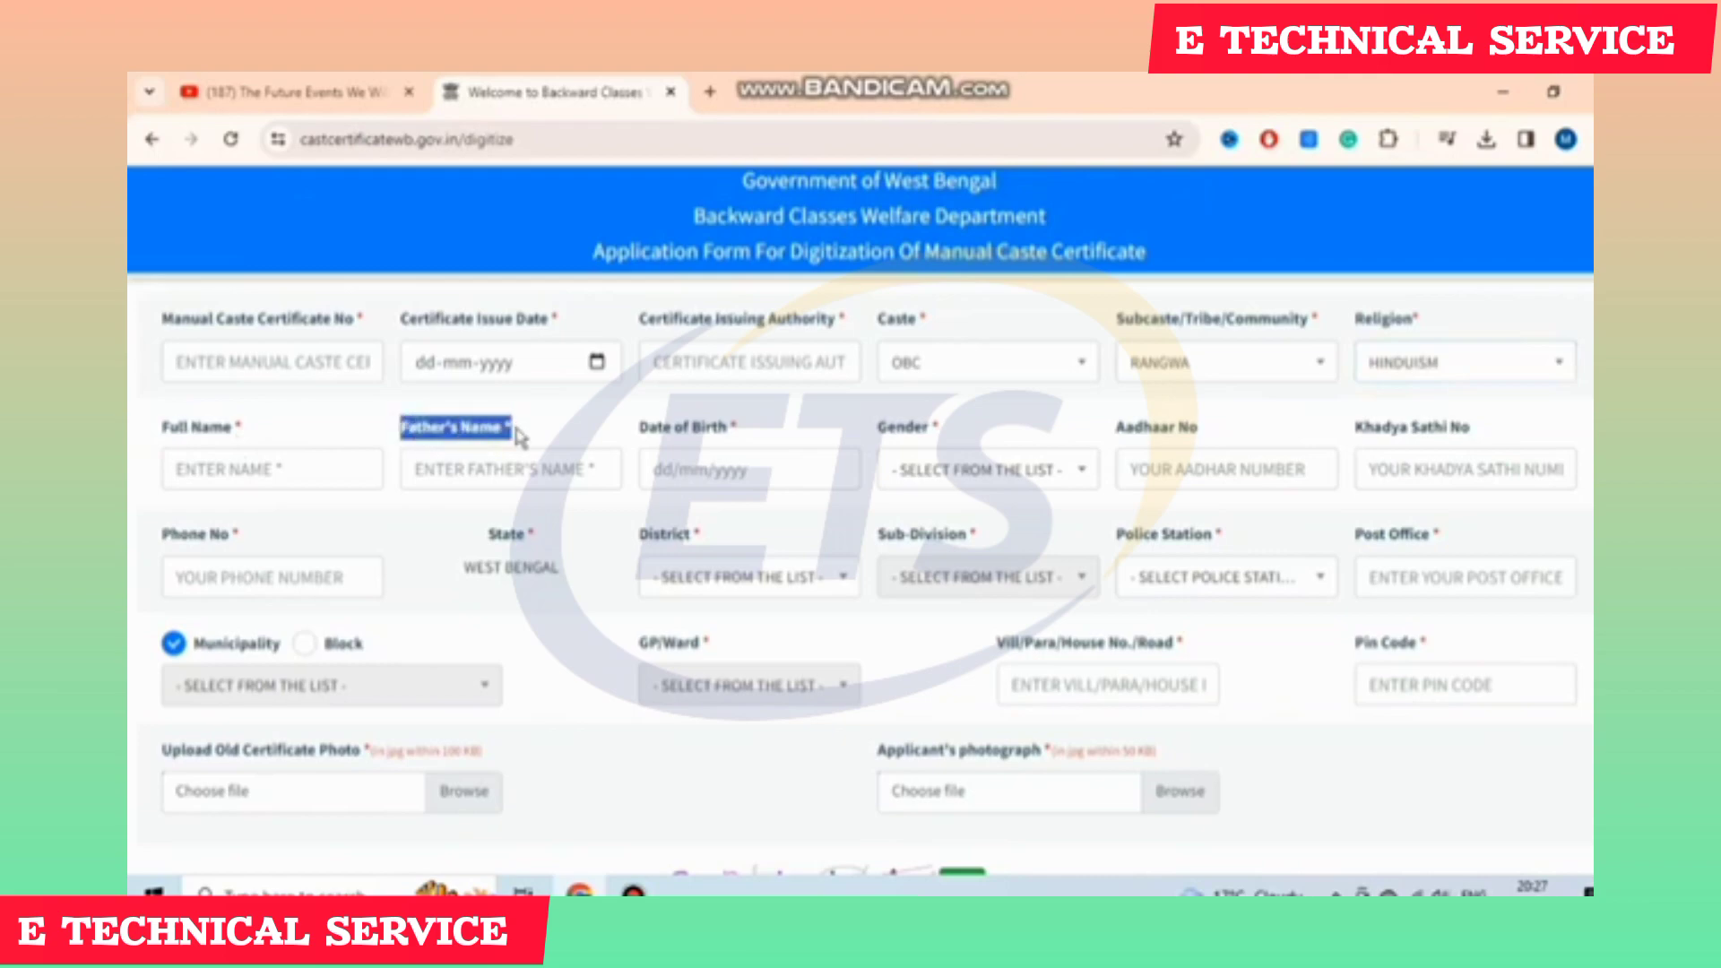
{"action": "left_click", "coordinate": [520, 439]}
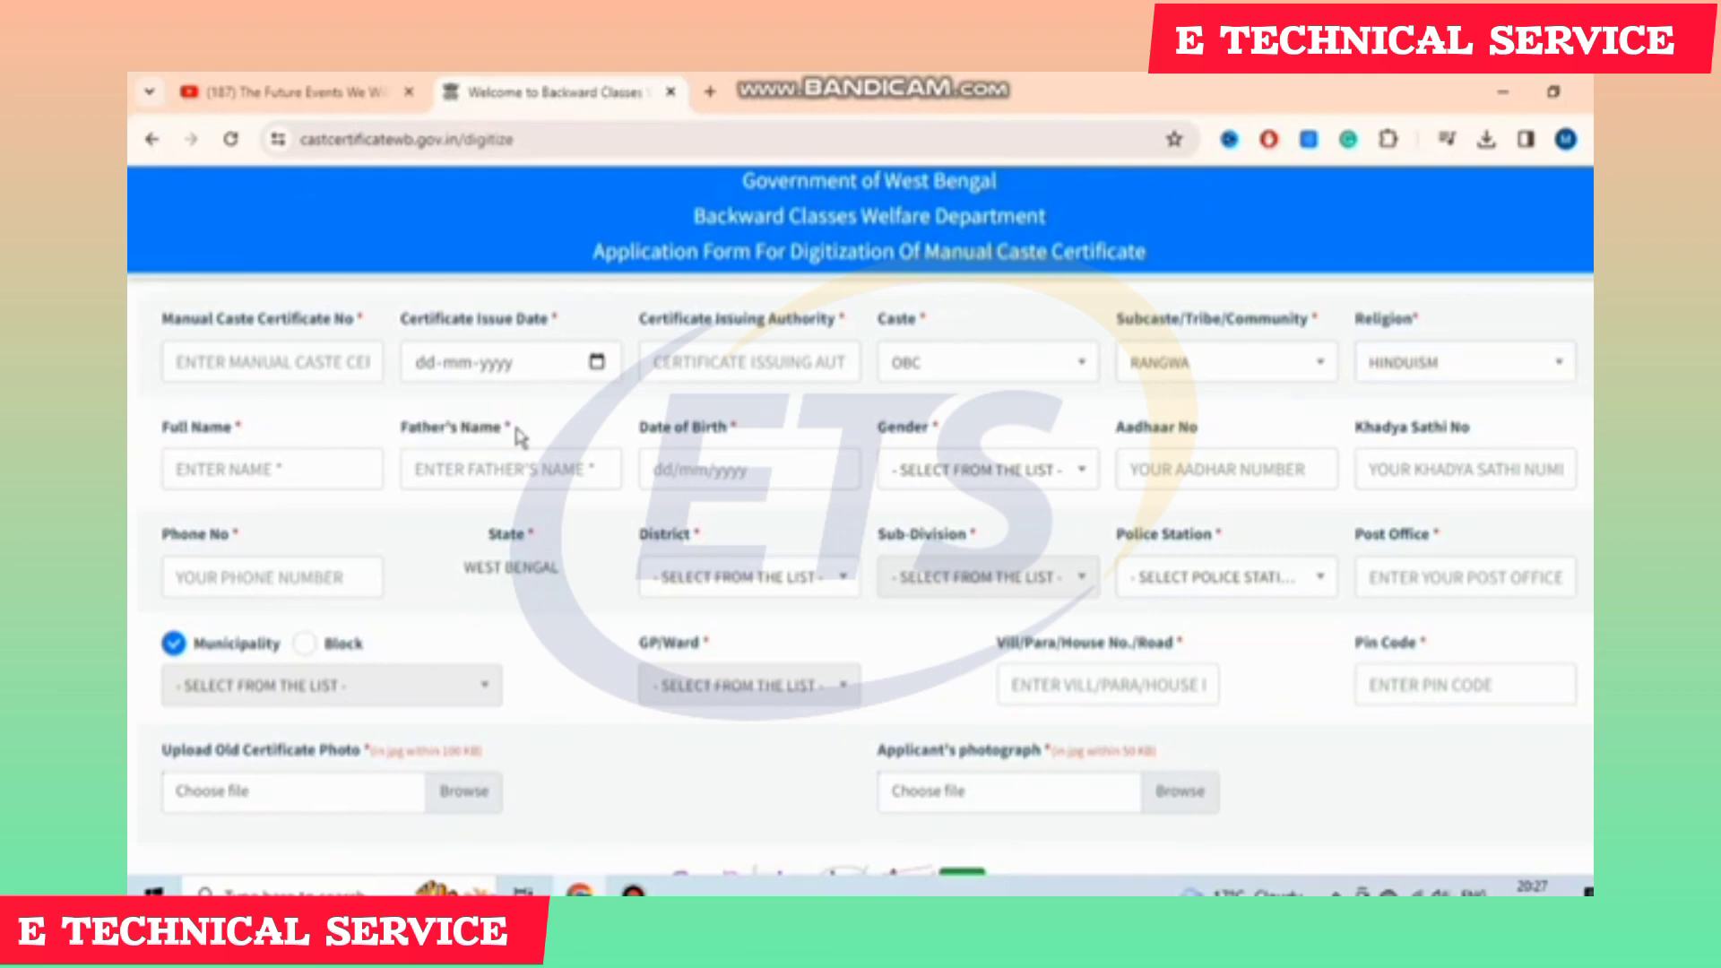
{"action": "left_click_drag", "start_coordinate": [641, 436], "coordinate": [764, 440]}
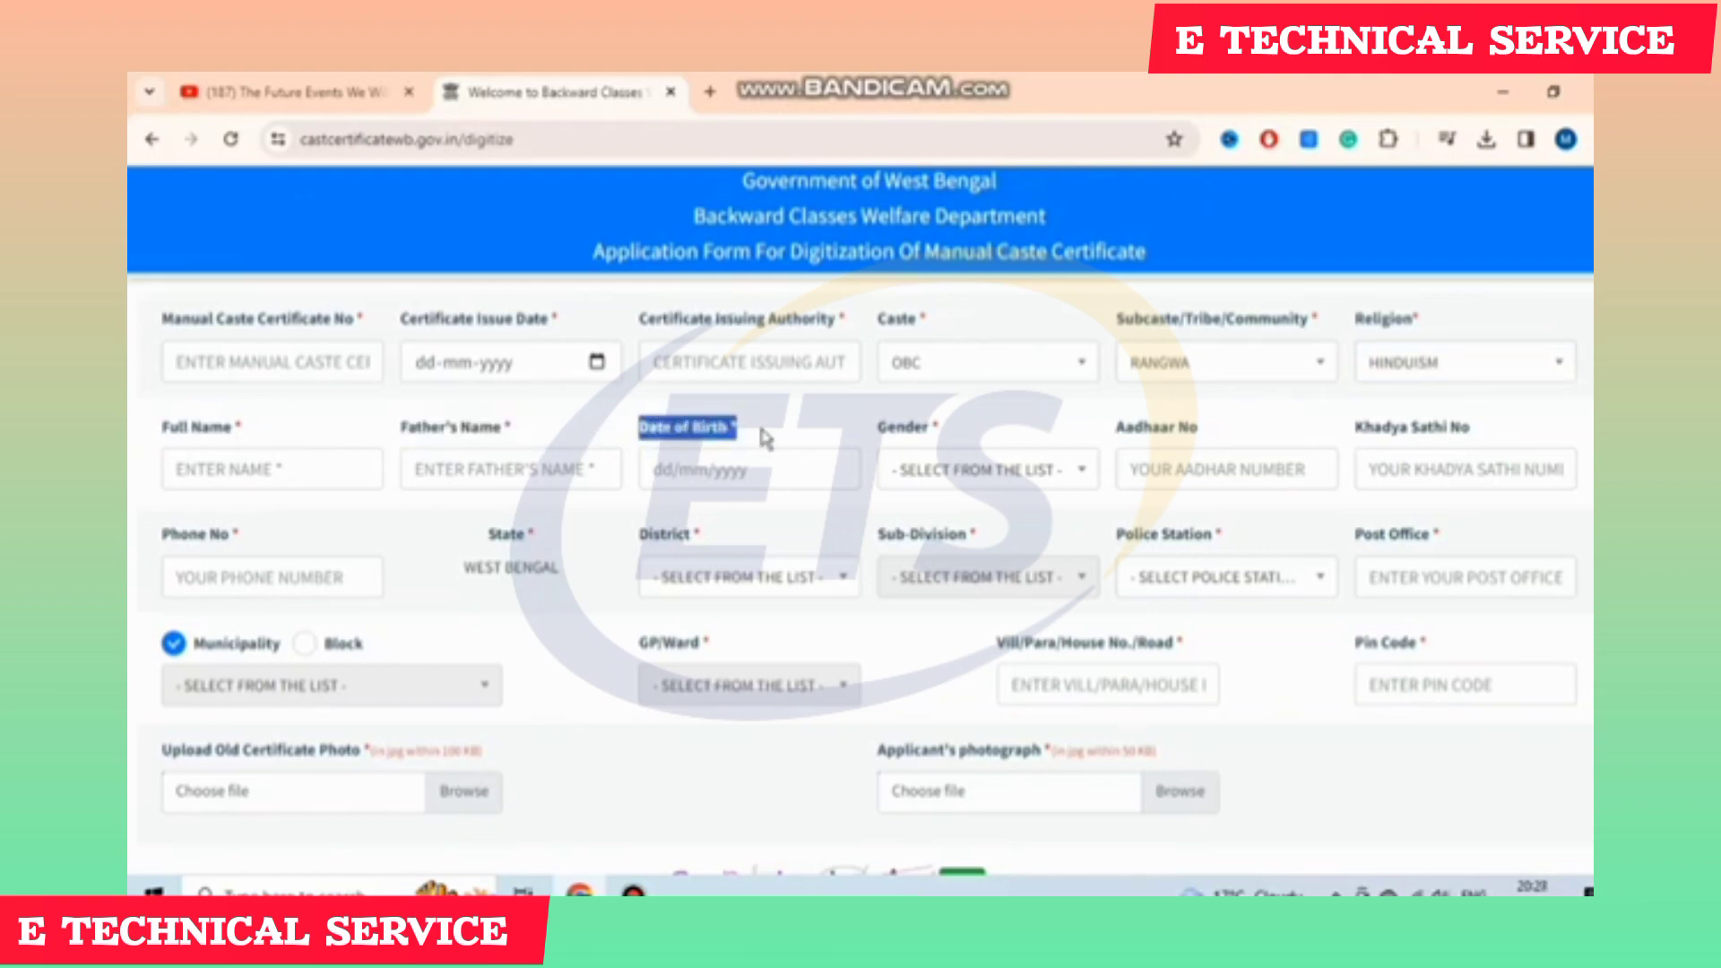
{"action": "left_click", "coordinate": [764, 440]}
{"action": "left_click", "coordinate": [632, 890]}
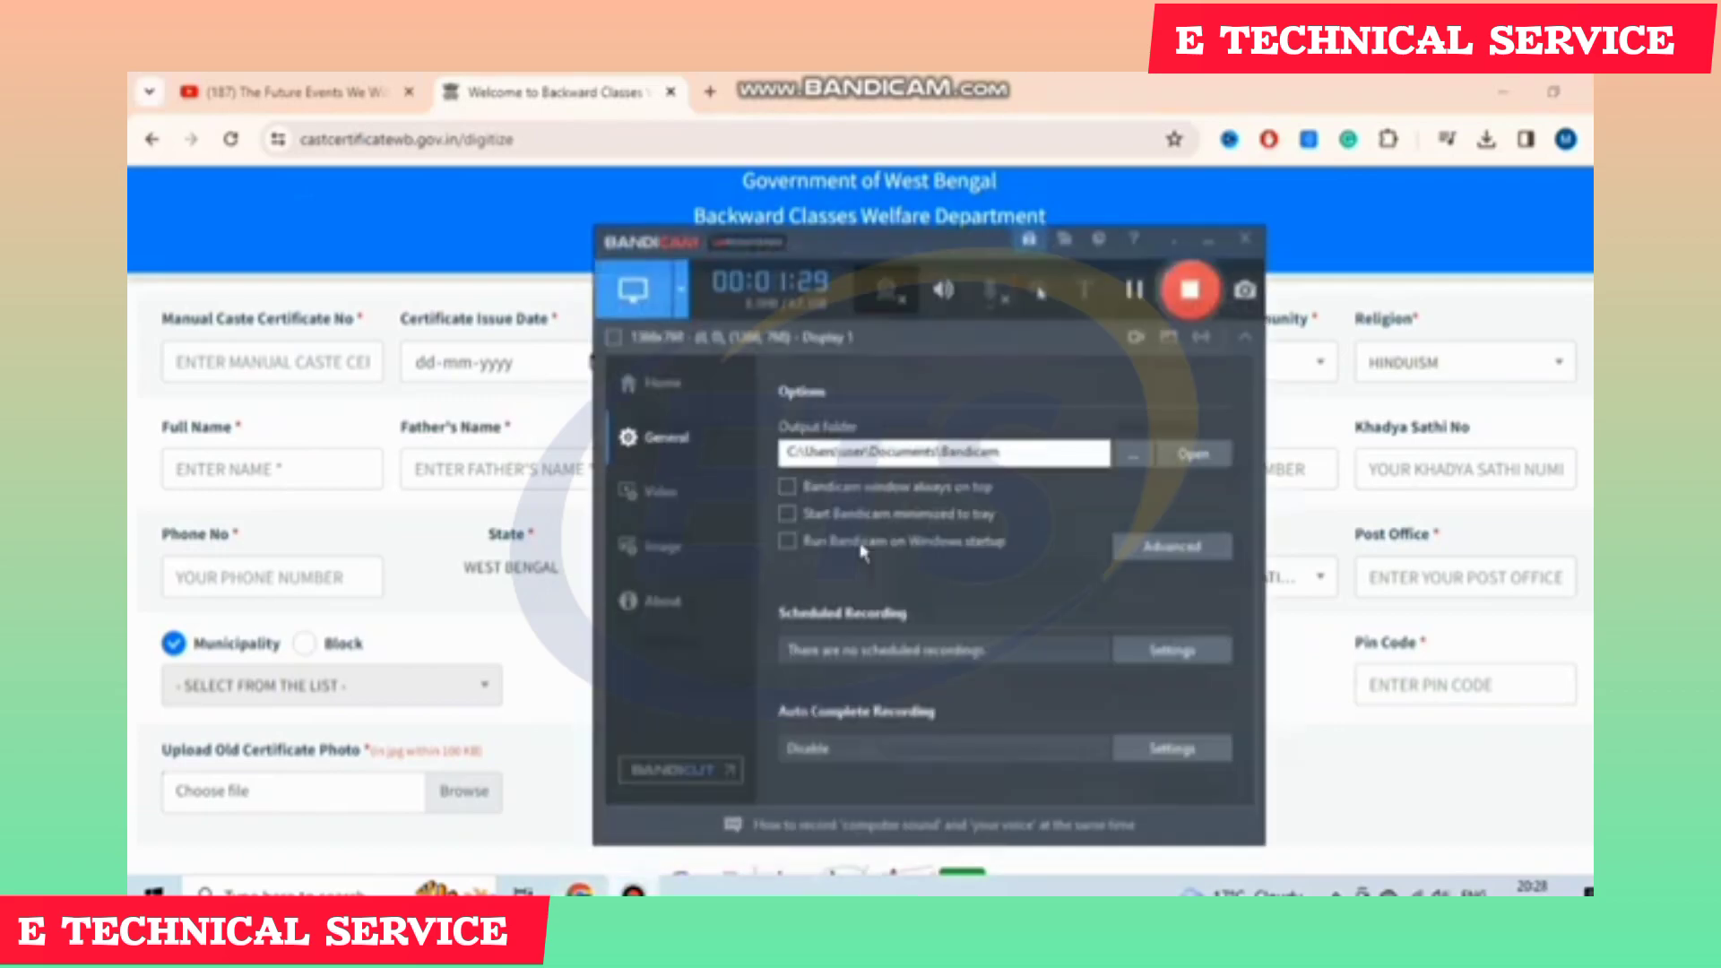
{"action": "left_click", "coordinate": [1140, 282]}
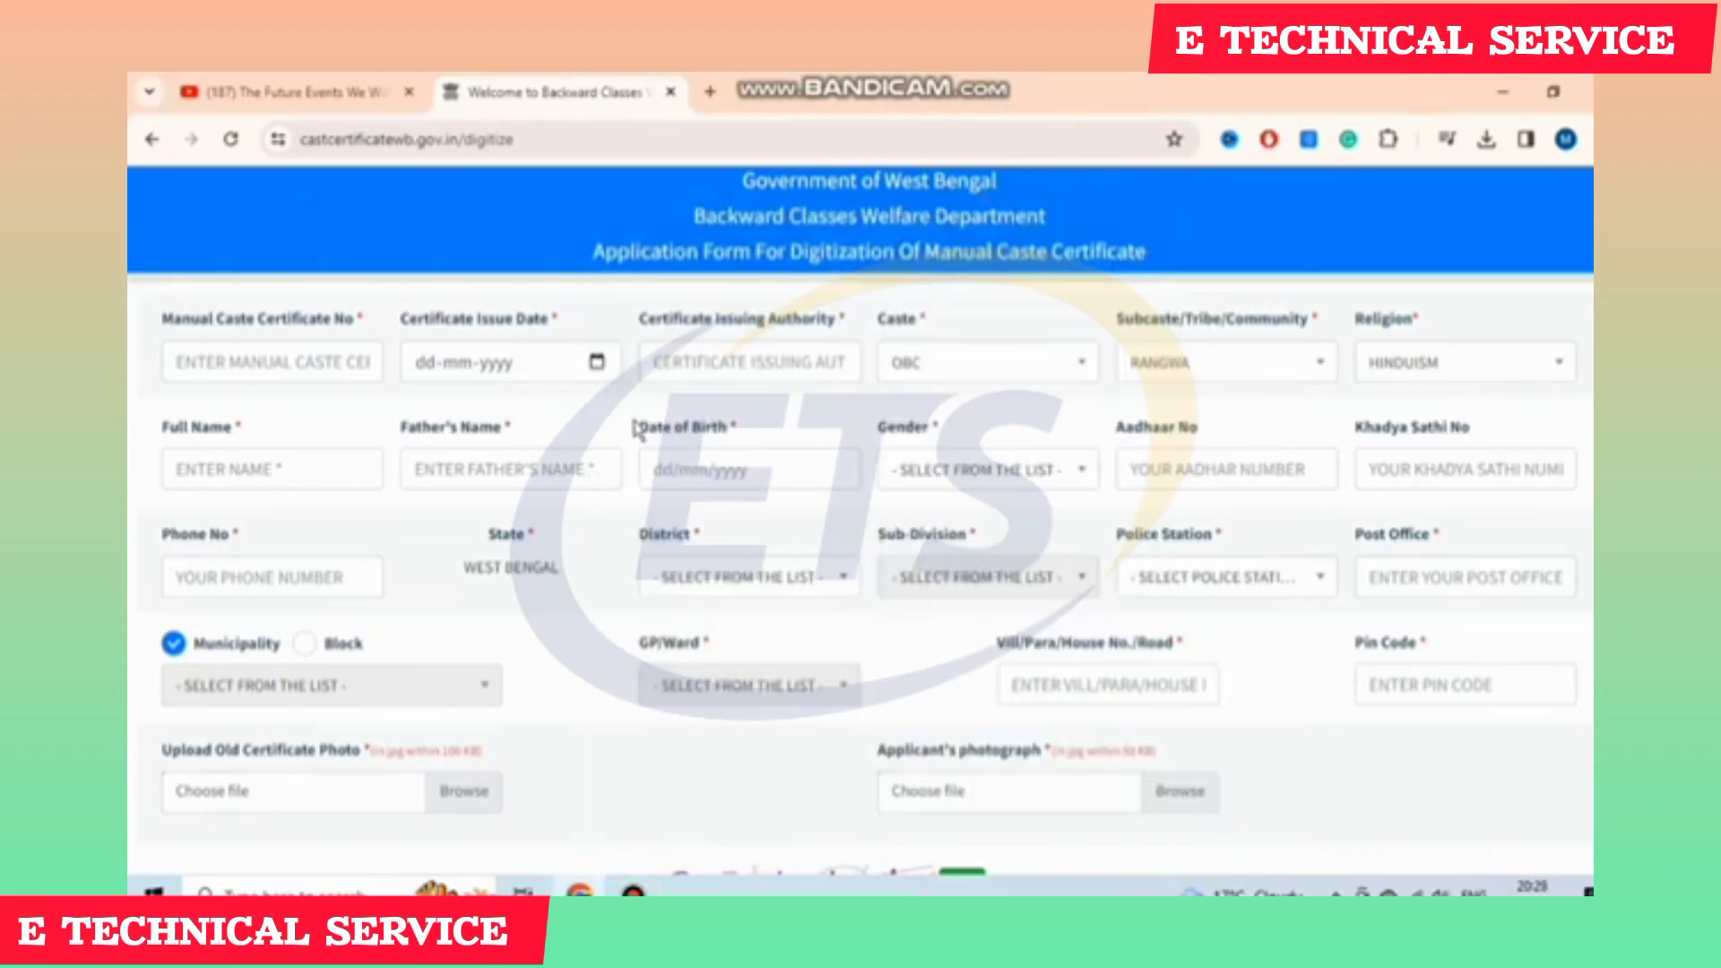
{"action": "left_click_drag", "start_coordinate": [640, 430], "coordinate": [747, 430]}
{"action": "left_click", "coordinate": [747, 430]}
- Set the applicant's Gender to MALE
{"action": "left_click_drag", "start_coordinate": [887, 436], "coordinate": [984, 457]}
{"action": "left_click", "coordinate": [991, 483]}
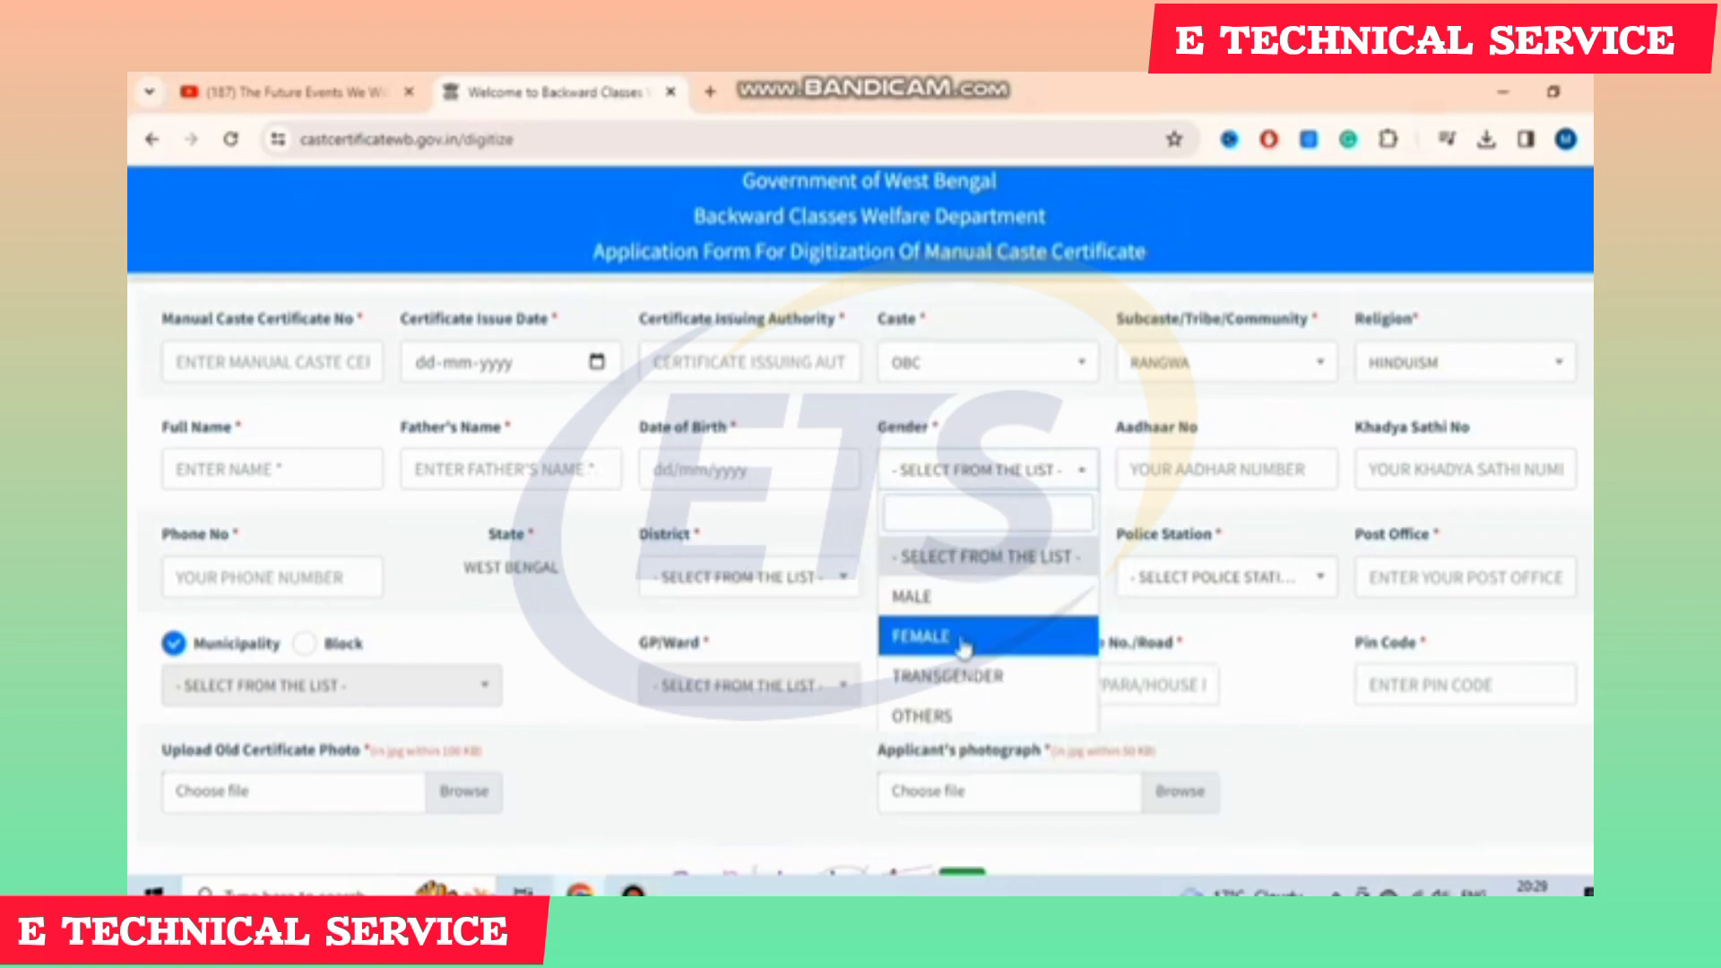
{"action": "left_click", "coordinate": [964, 612]}
- Examine the Aadhaar No, Khadya Sathi No, Phone No and State entries of the form
{"action": "left_click_drag", "start_coordinate": [1116, 430], "coordinate": [1208, 436]}
{"action": "left_click", "coordinate": [1210, 436]}
{"action": "left_click_drag", "start_coordinate": [1361, 430], "coordinate": [1468, 432]}
{"action": "left_click", "coordinate": [1471, 455]}
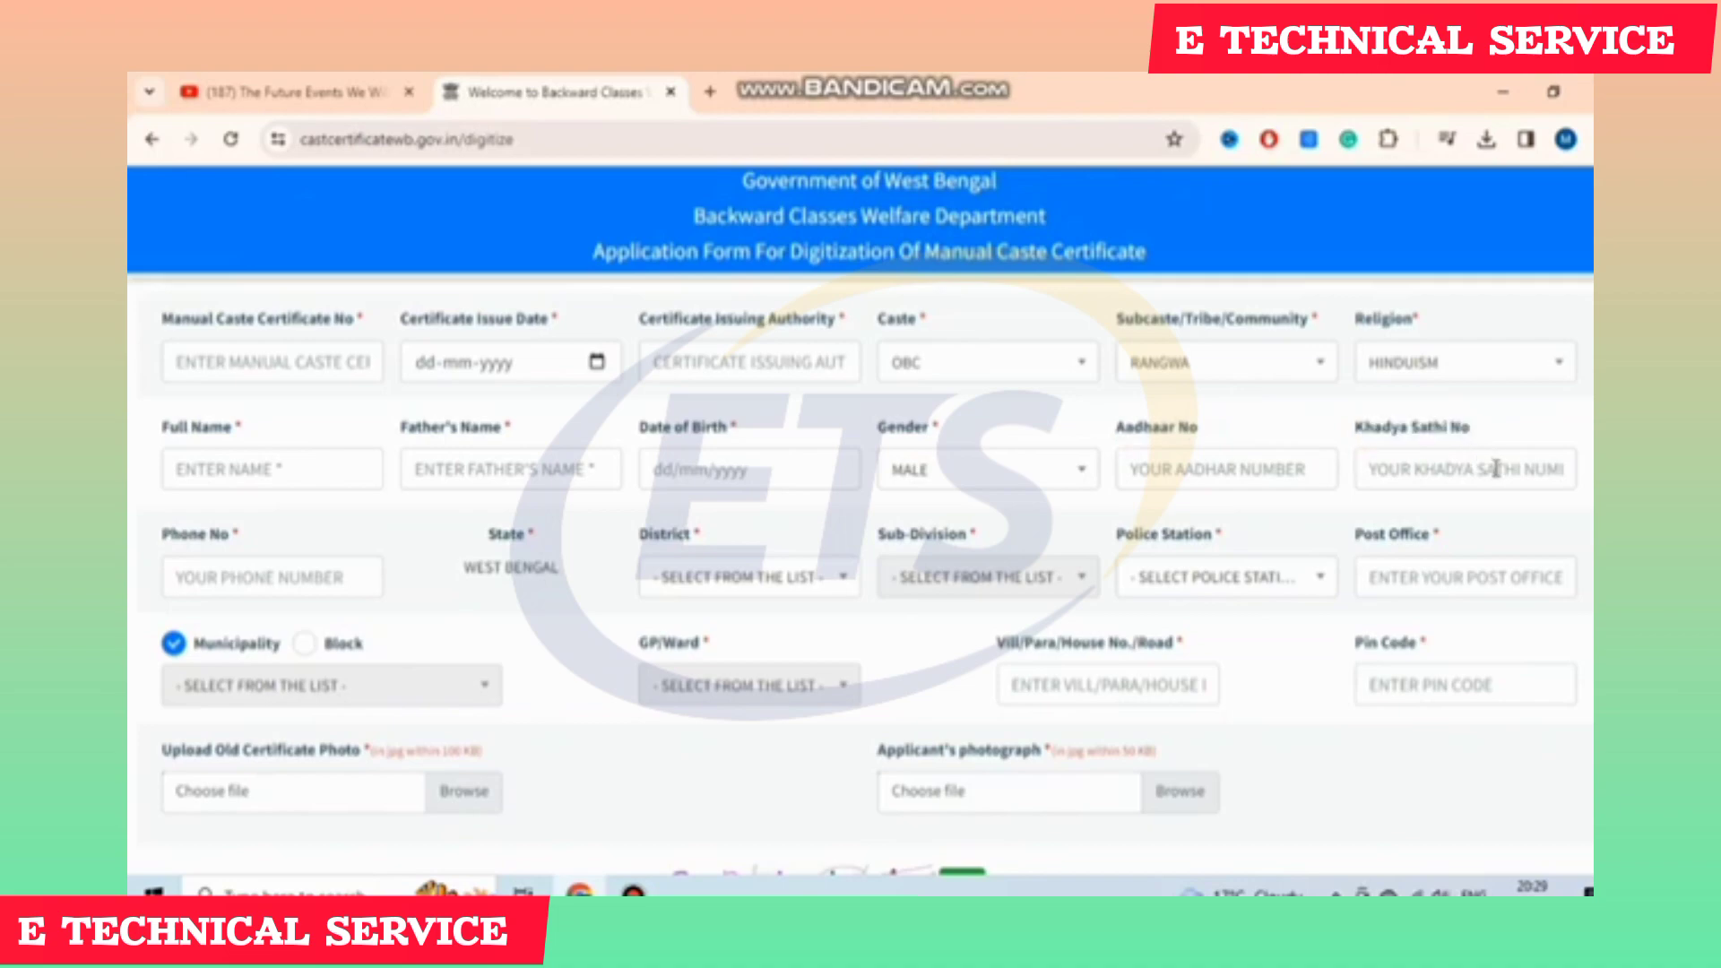
{"action": "left_click_drag", "start_coordinate": [164, 540], "coordinate": [237, 537]}
{"action": "left_click", "coordinate": [328, 583]}
{"action": "left_click_drag", "start_coordinate": [488, 534], "coordinate": [538, 583]}
{"action": "left_click", "coordinate": [578, 587]}
- Set the District to BANKURA and the Sub-Division to BISHNUPUR
{"action": "left_click_drag", "start_coordinate": [636, 535], "coordinate": [730, 565]}
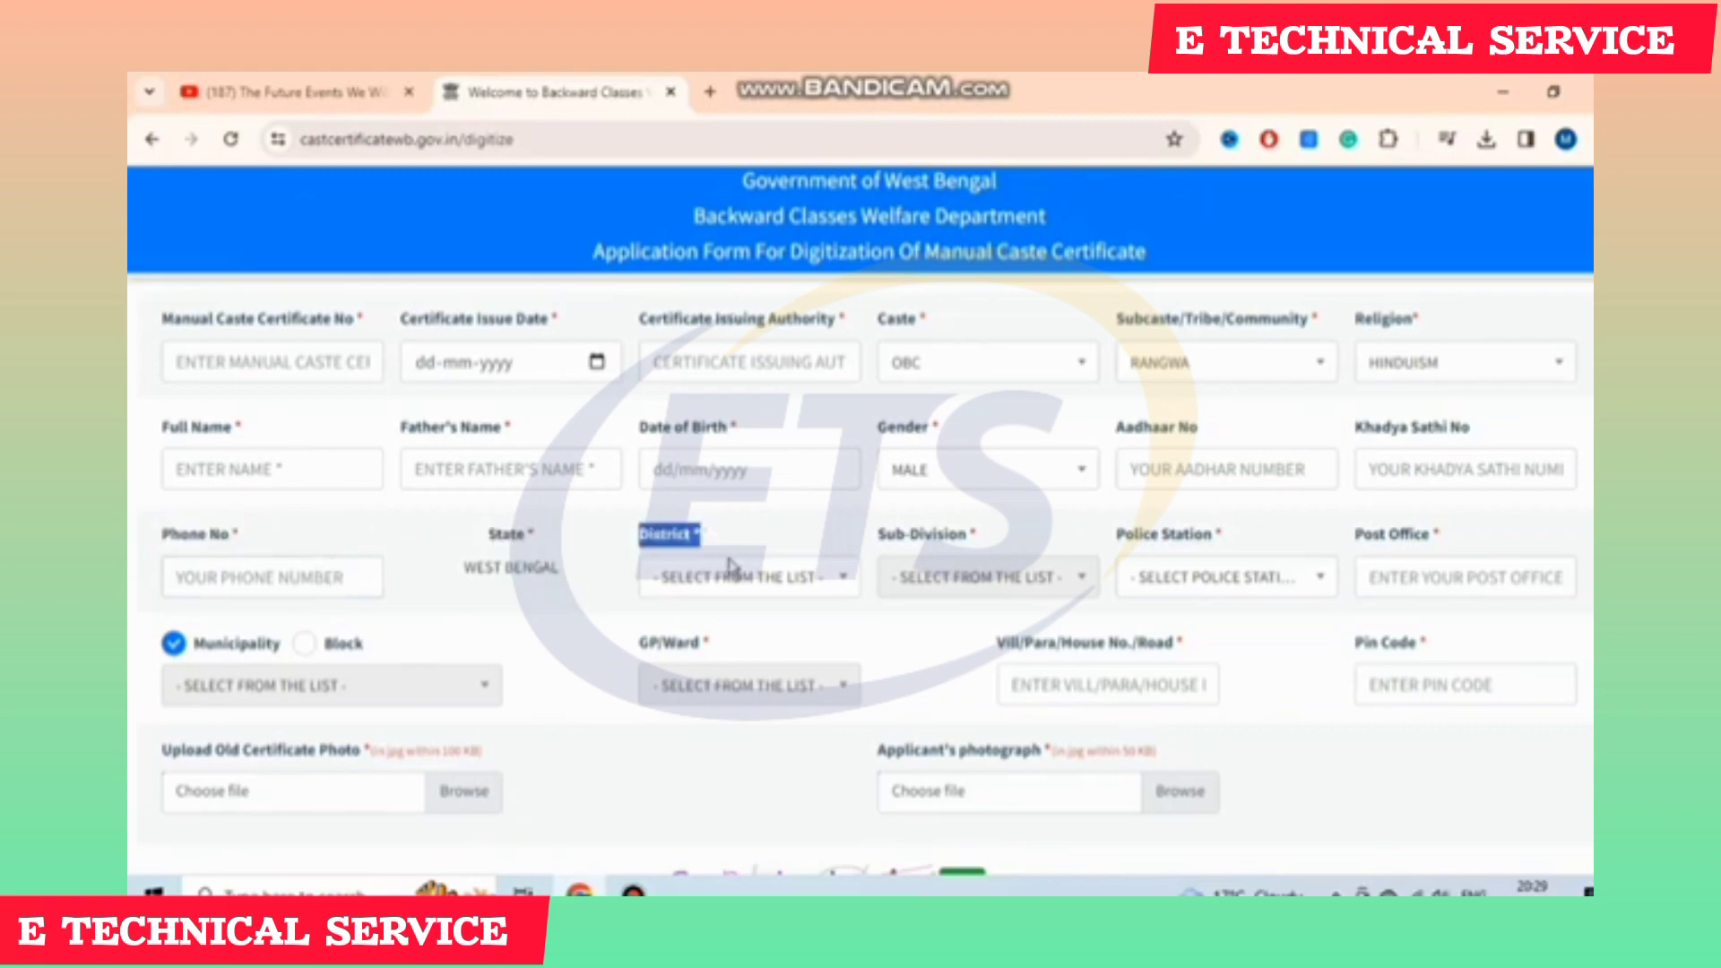
{"action": "left_click", "coordinate": [730, 569]}
{"action": "left_click", "coordinate": [741, 765]}
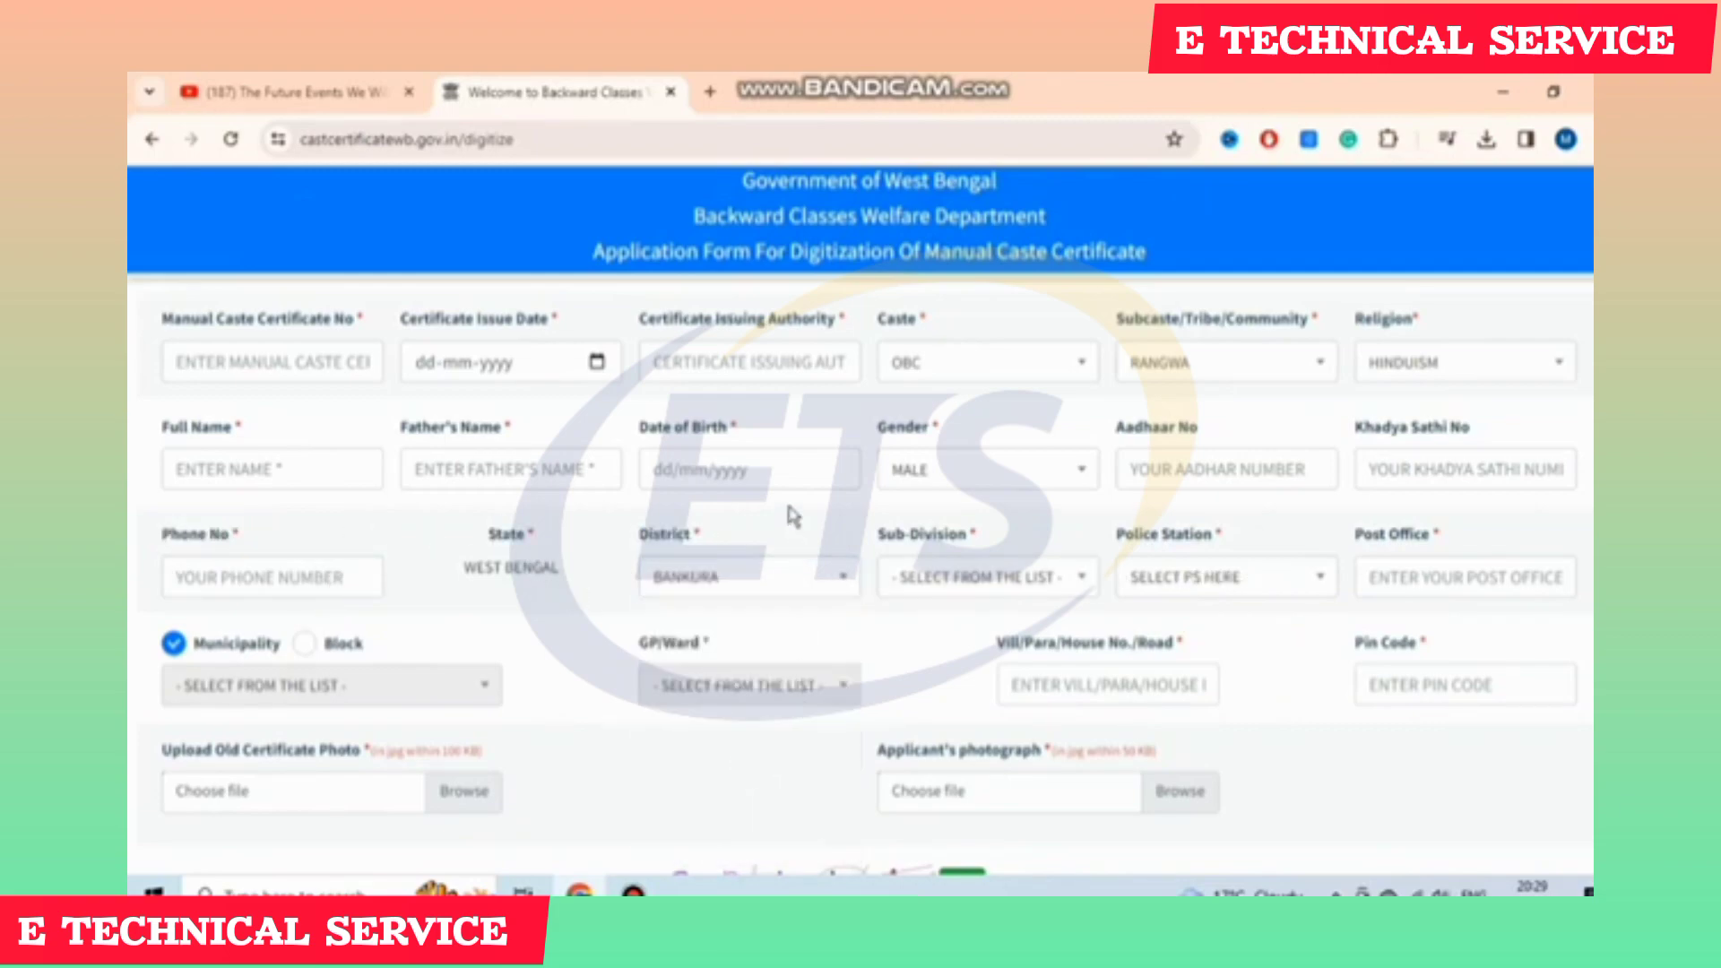
{"action": "left_click_drag", "start_coordinate": [880, 536], "coordinate": [981, 541]}
{"action": "scroll", "coordinate": [1008, 548], "scroll_direction": "down", "scroll_amount": 2}
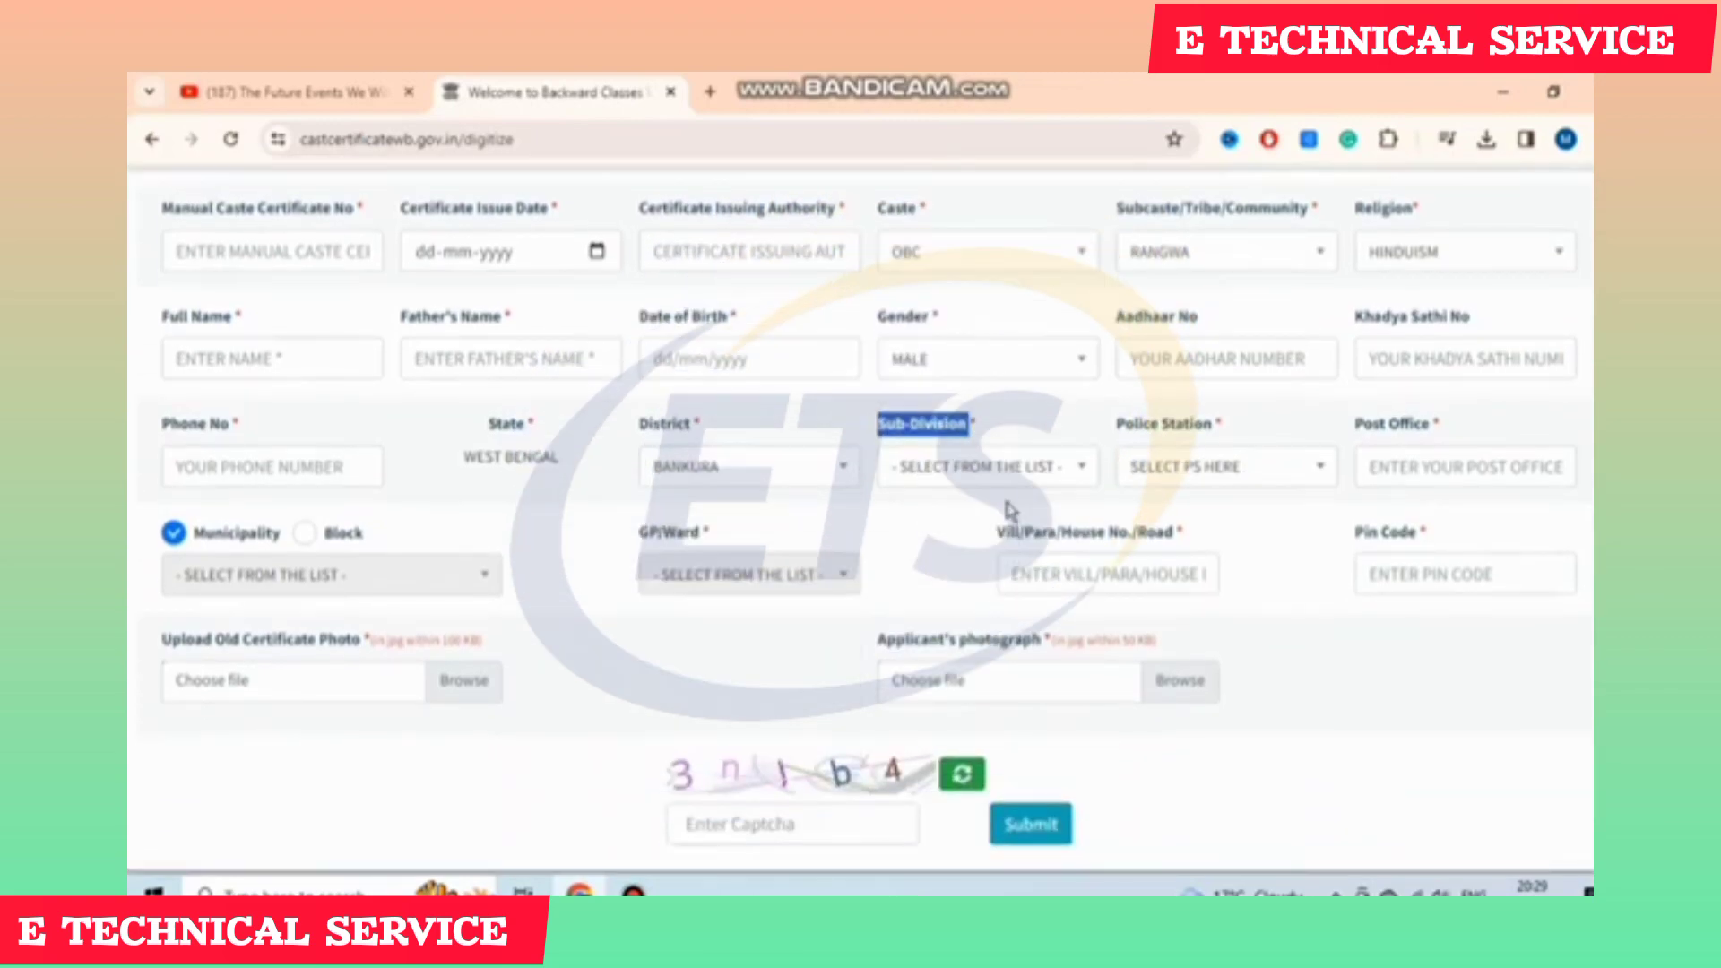
{"action": "left_click", "coordinate": [1003, 468]}
{"action": "left_click", "coordinate": [987, 636]}
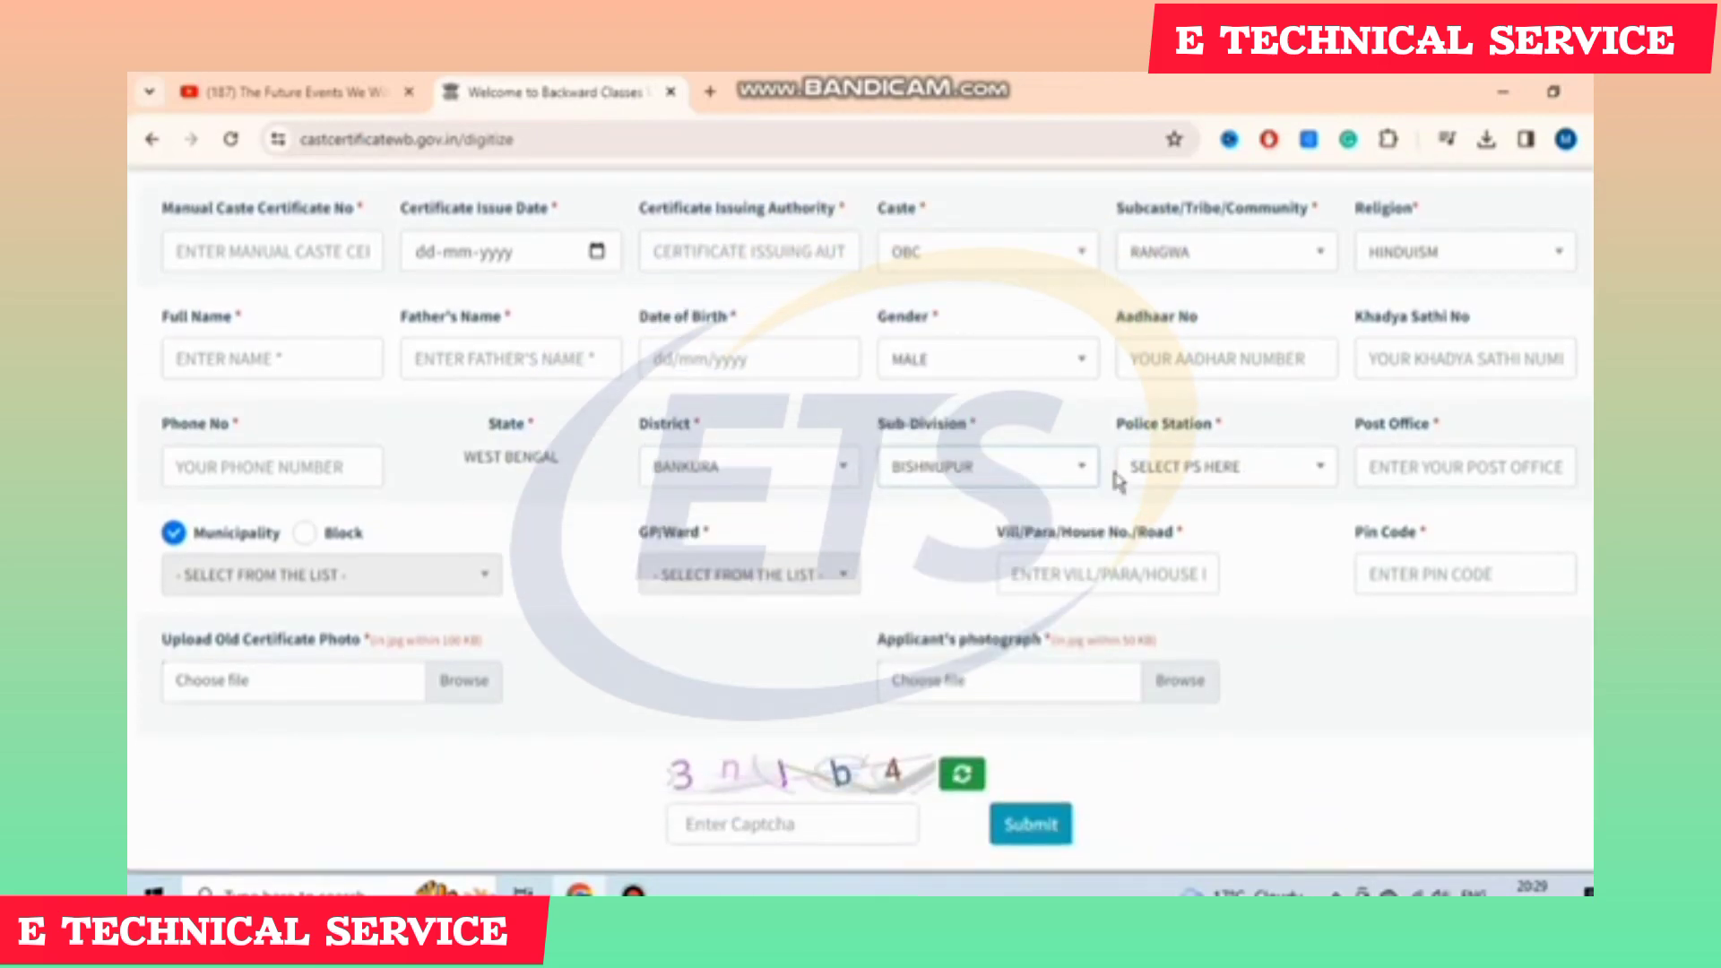
- Set the Police Station to BARIKUL and activate the Post Office field
{"action": "left_click_drag", "start_coordinate": [1116, 423], "coordinate": [1217, 425]}
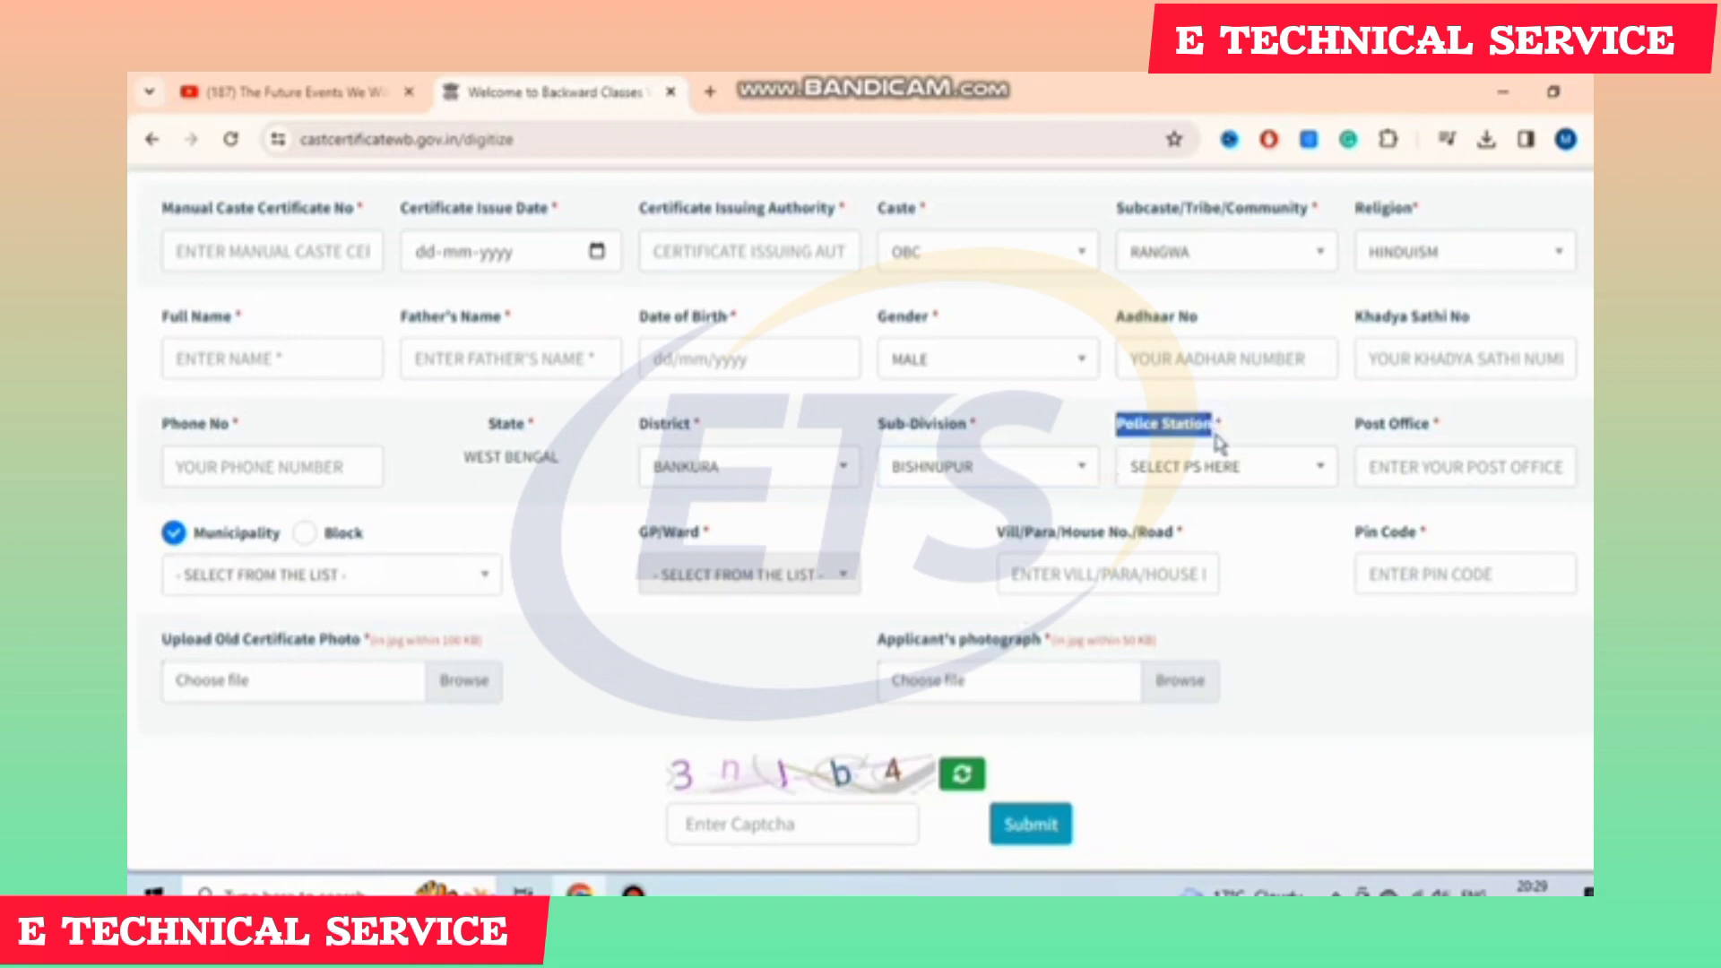
{"action": "left_click", "coordinate": [1215, 465]}
{"action": "left_click", "coordinate": [1202, 633]}
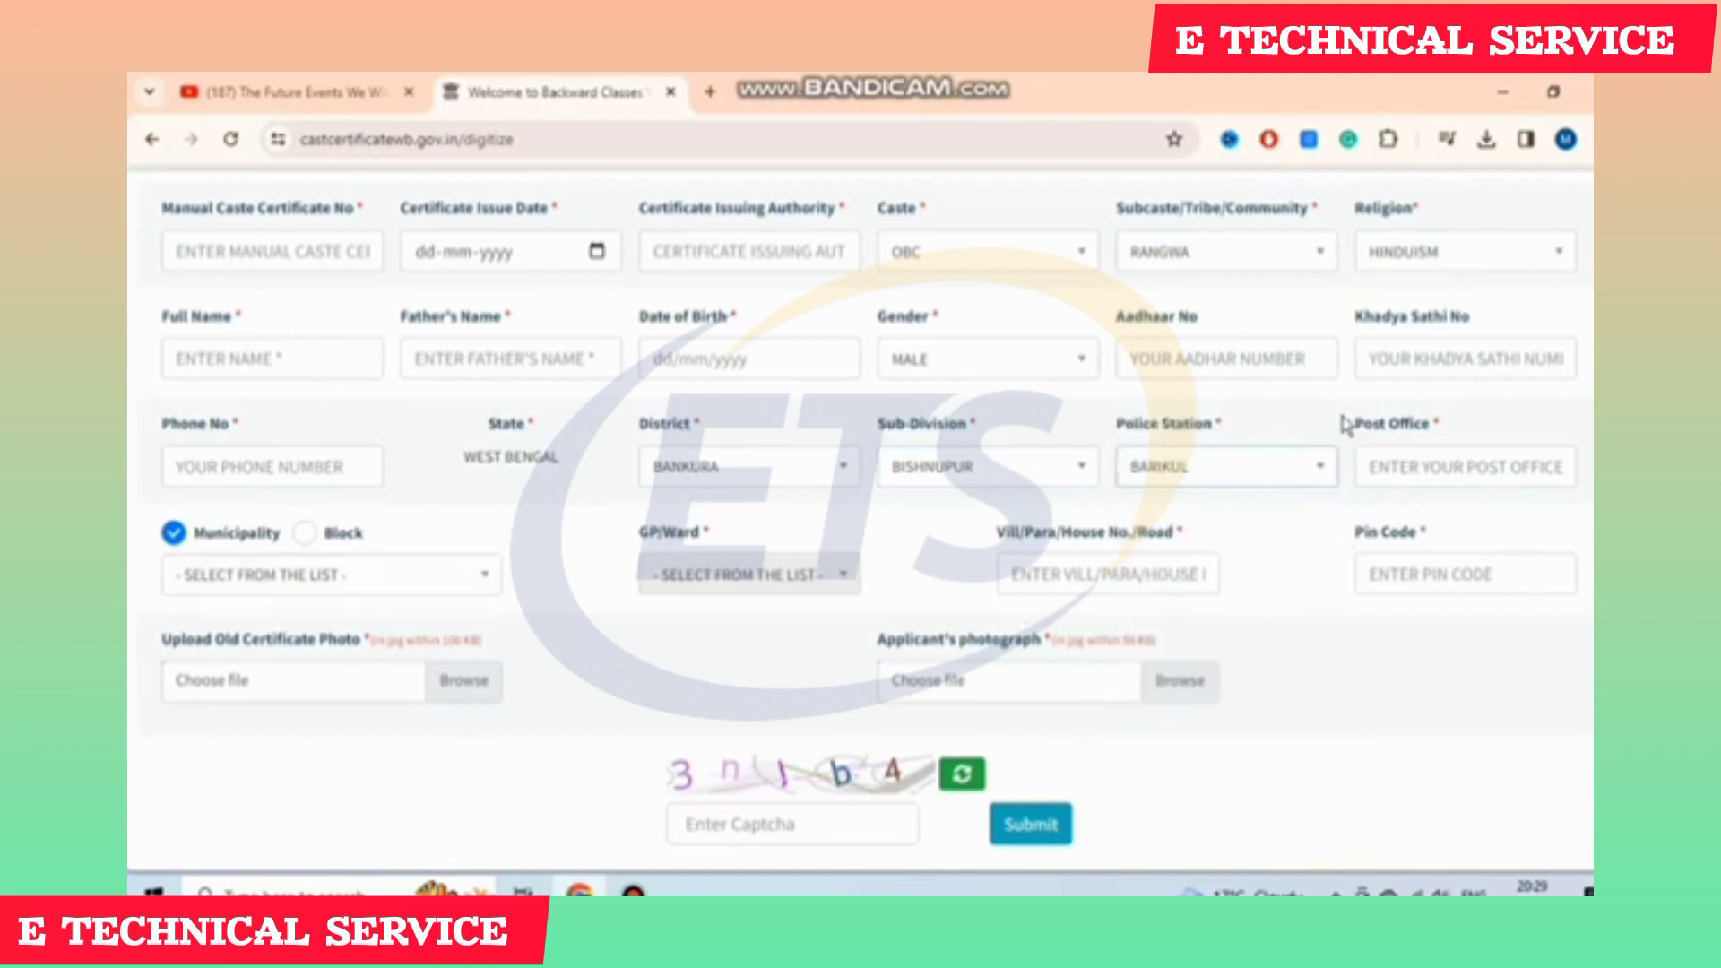
{"action": "left_click_drag", "start_coordinate": [1355, 425], "coordinate": [1445, 427]}
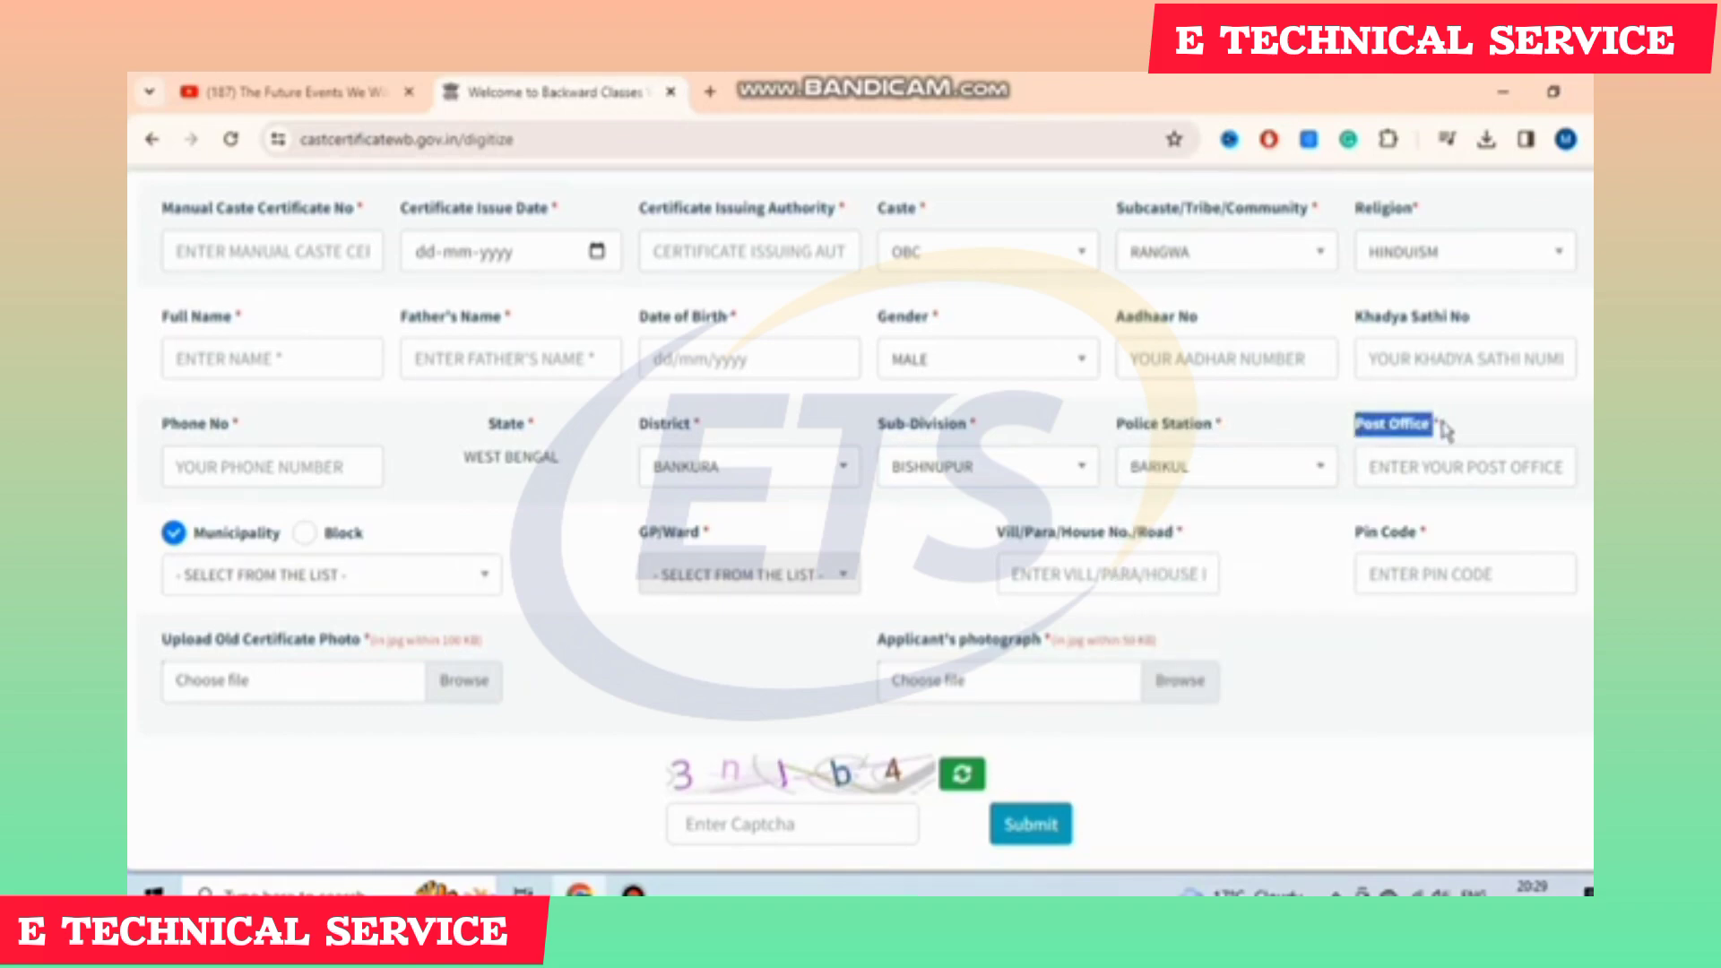
{"action": "left_click", "coordinate": [1451, 481]}
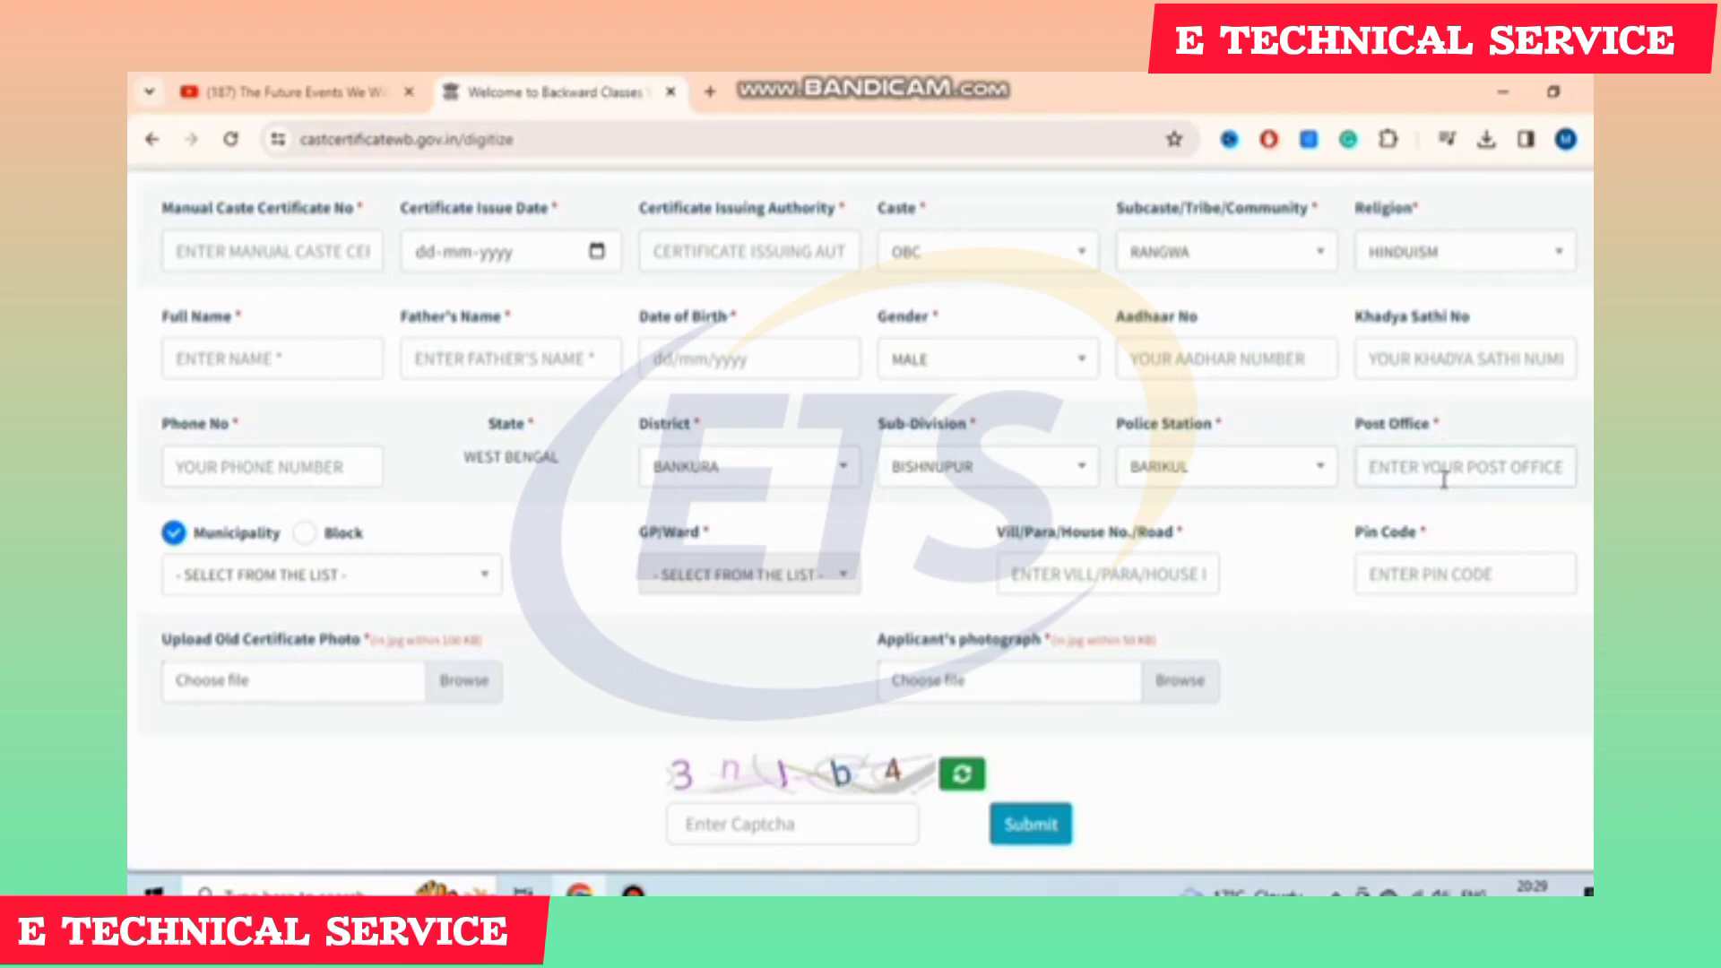
- Choose Block instead of Municipality, set it to INDUS, and set the GP/Ward to AKUI-II
{"action": "double_click", "coordinate": [208, 544]}
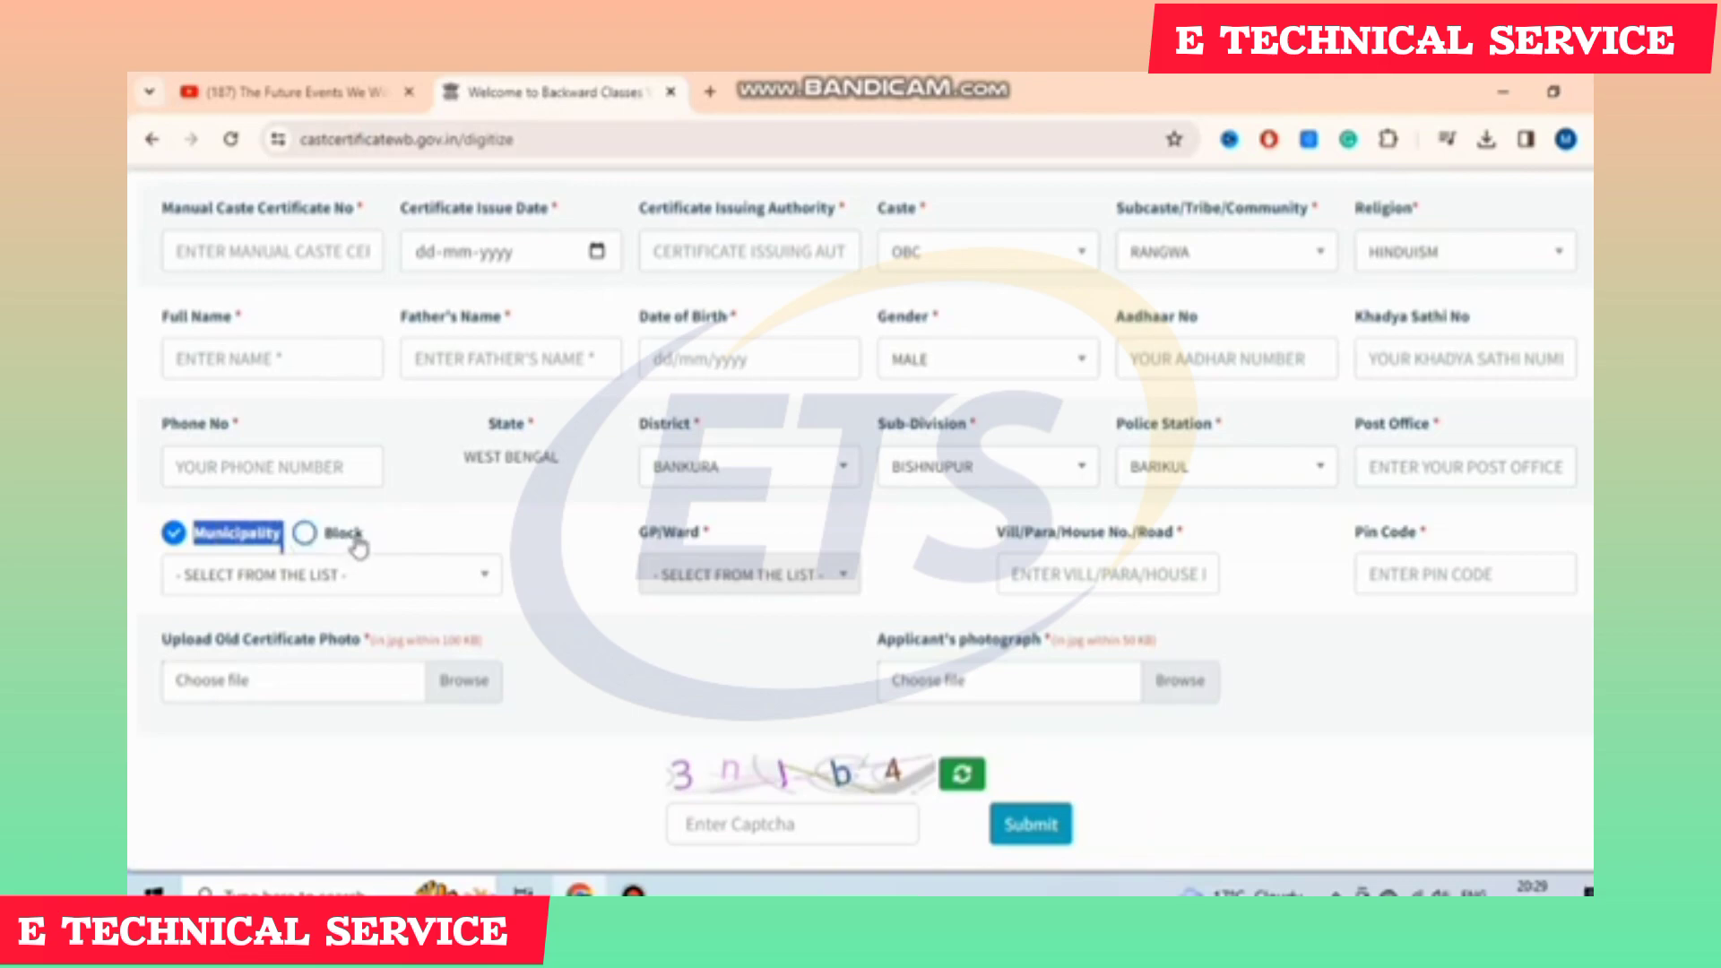
{"action": "left_click", "coordinate": [309, 538]}
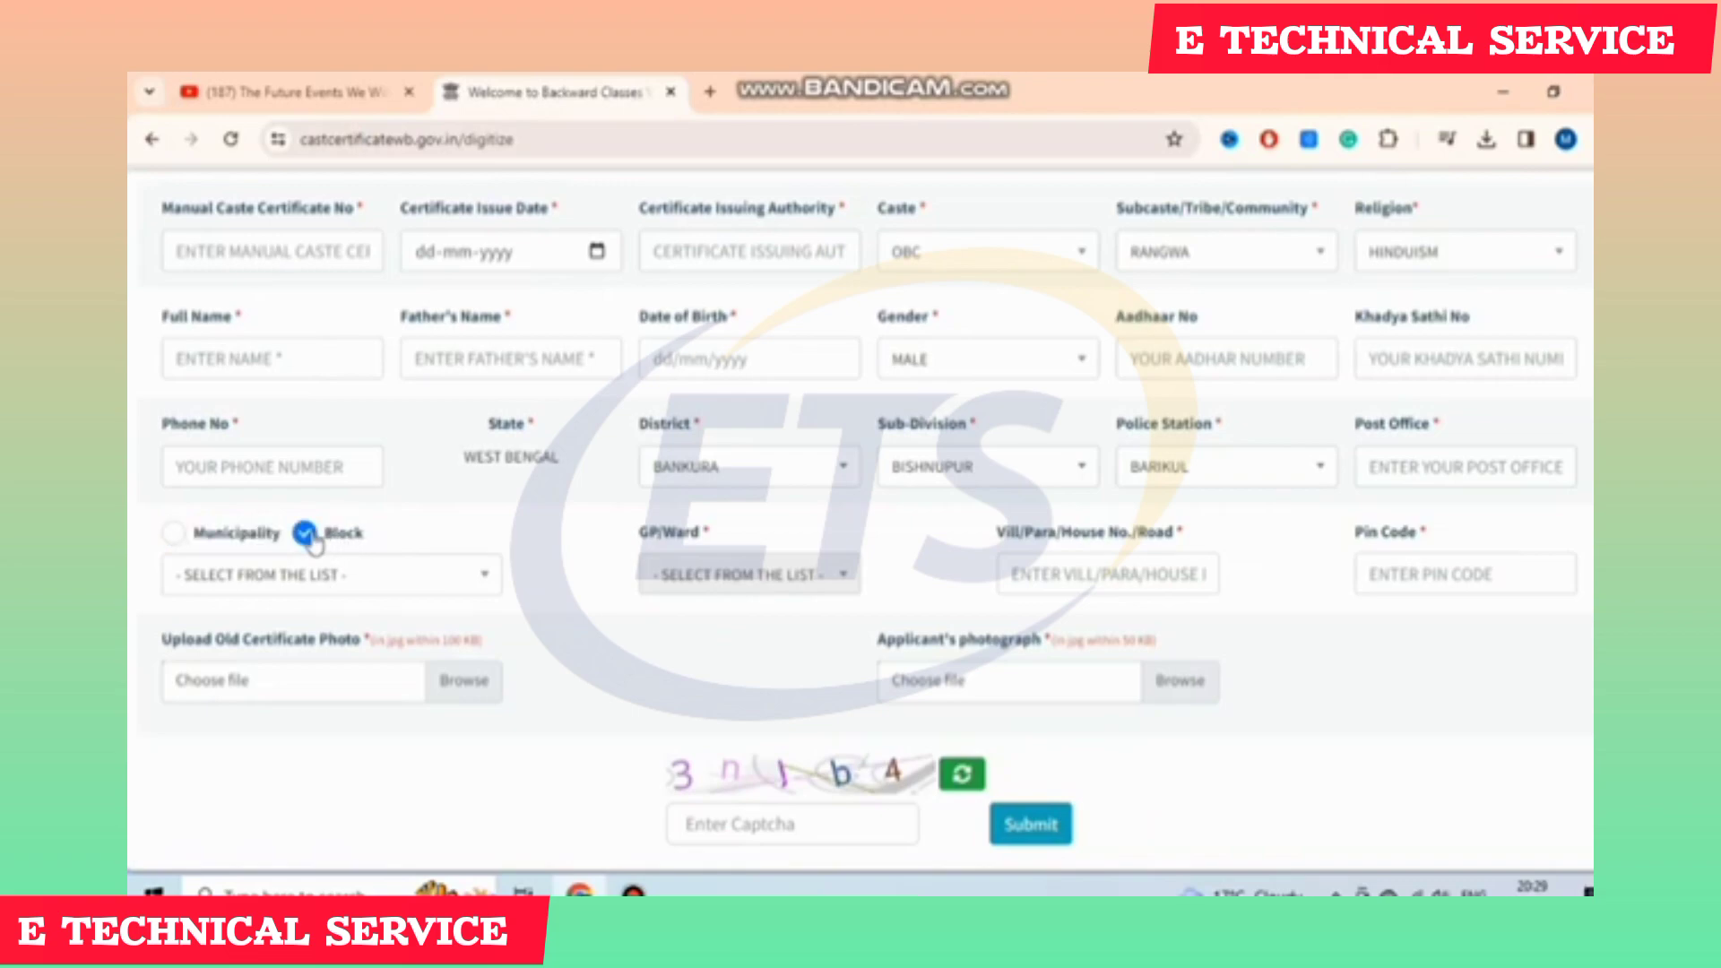
{"action": "left_click", "coordinate": [369, 578]}
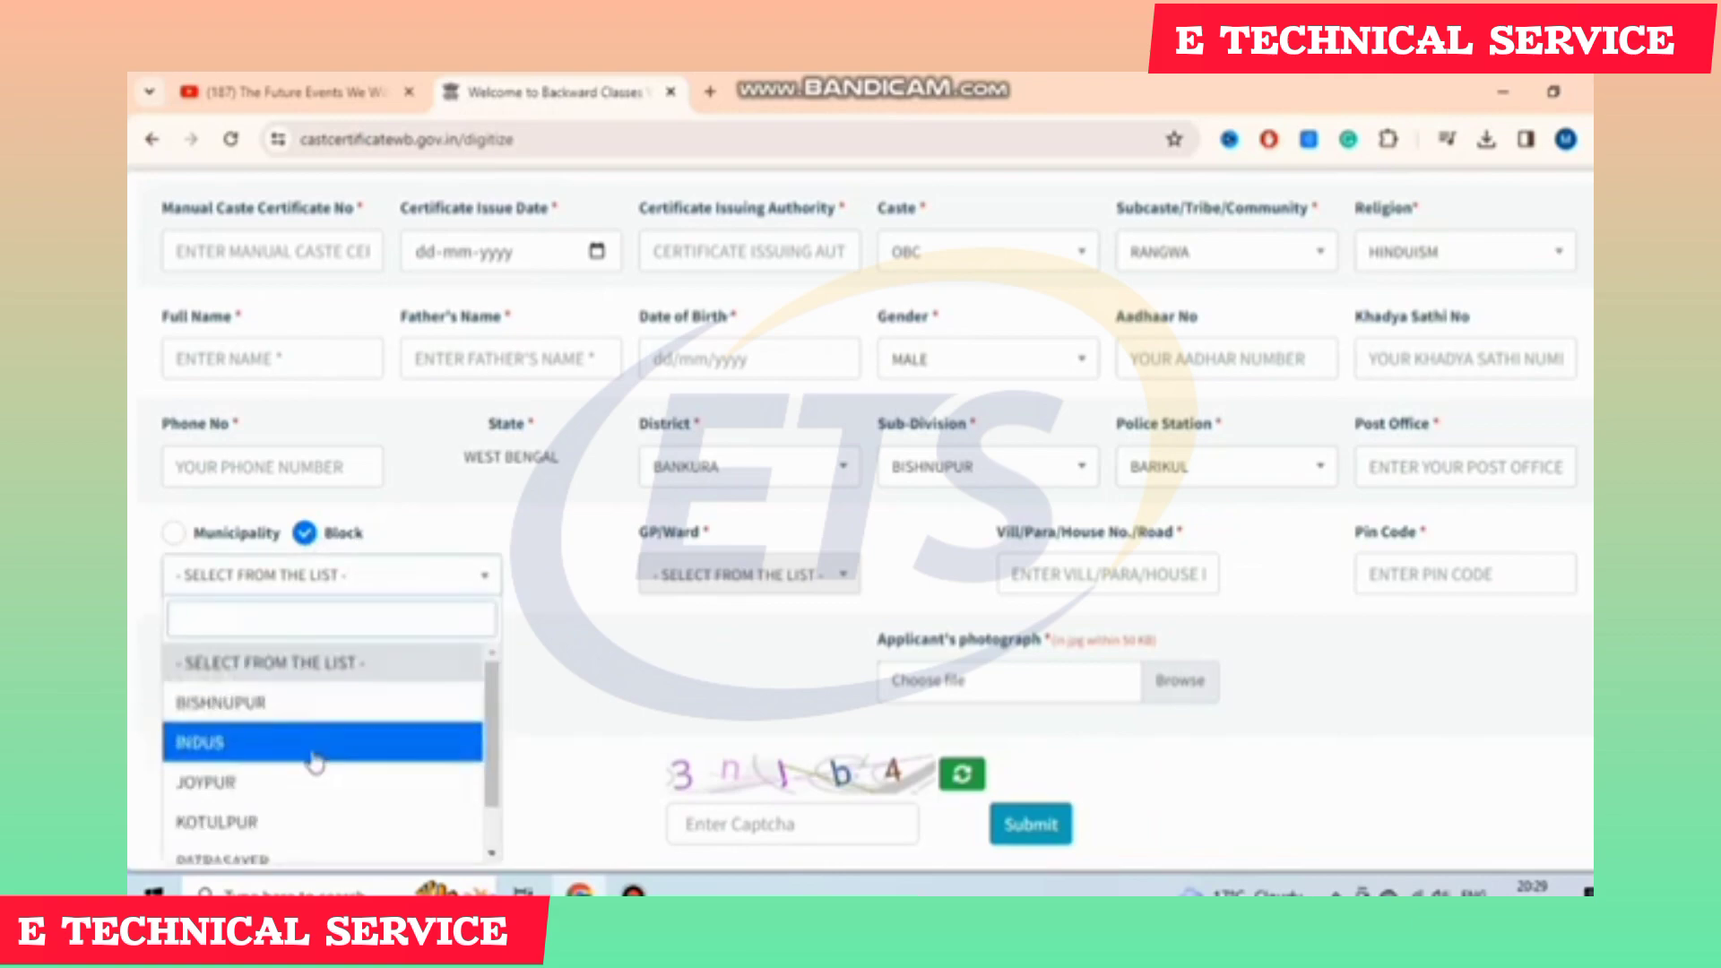
{"action": "left_click", "coordinate": [310, 744]}
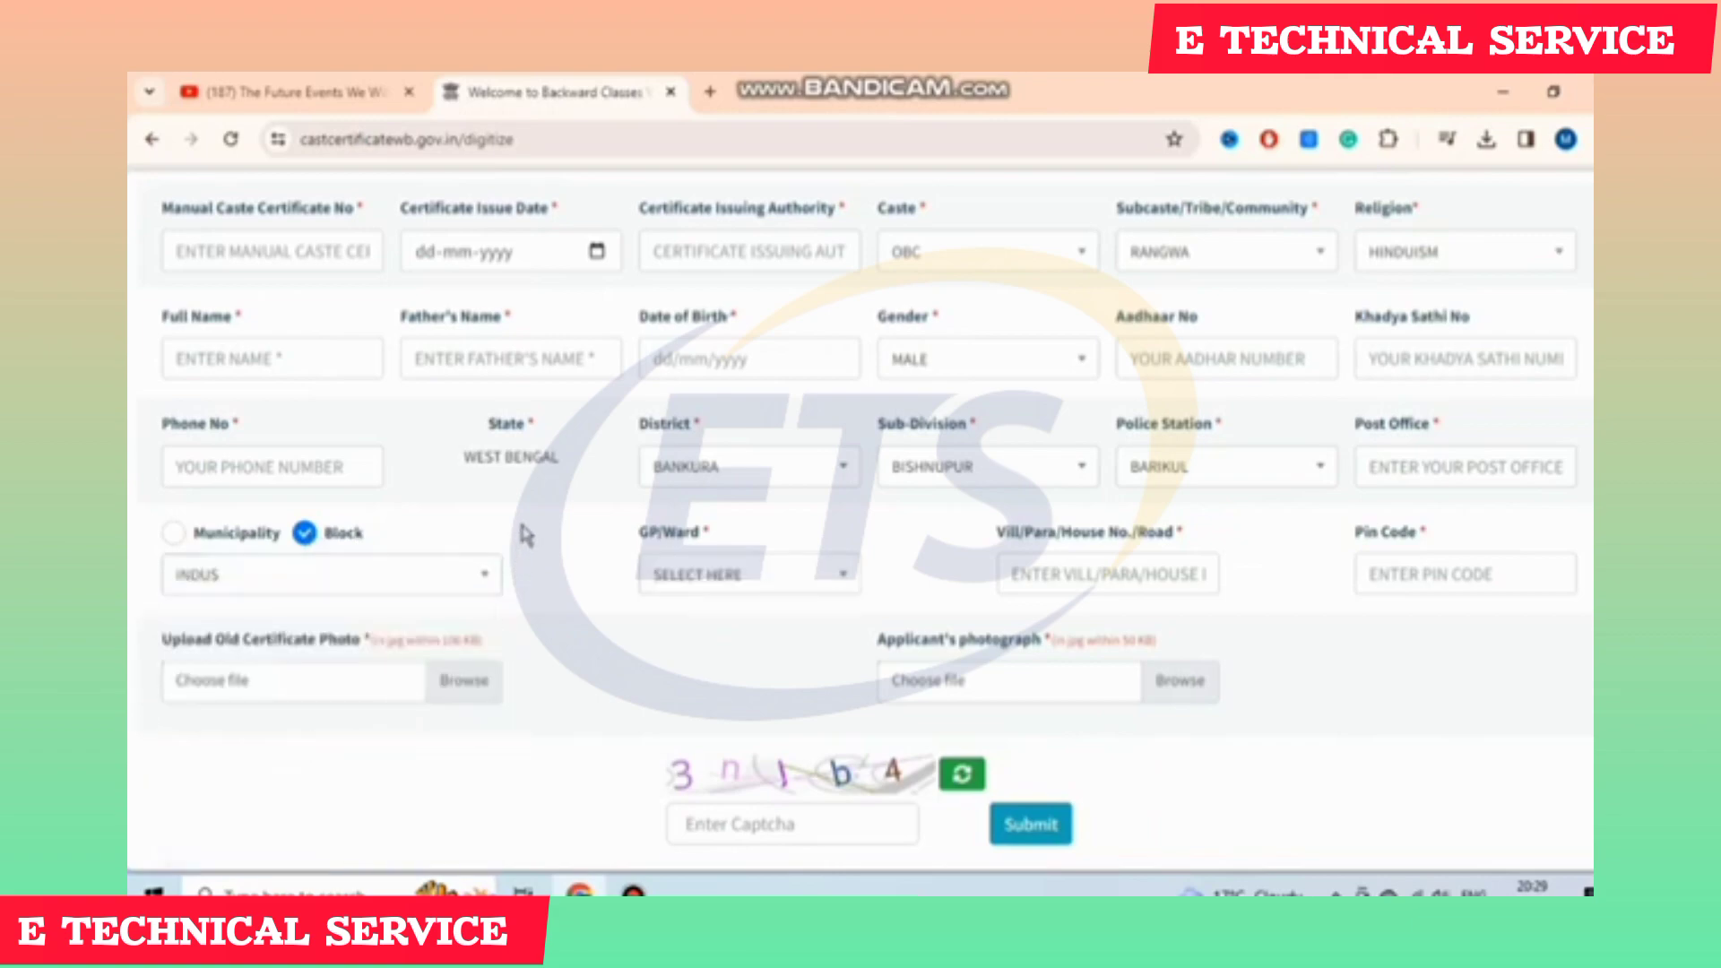
{"action": "left_click_drag", "start_coordinate": [634, 538], "coordinate": [703, 541]}
{"action": "left_click", "coordinate": [731, 578]}
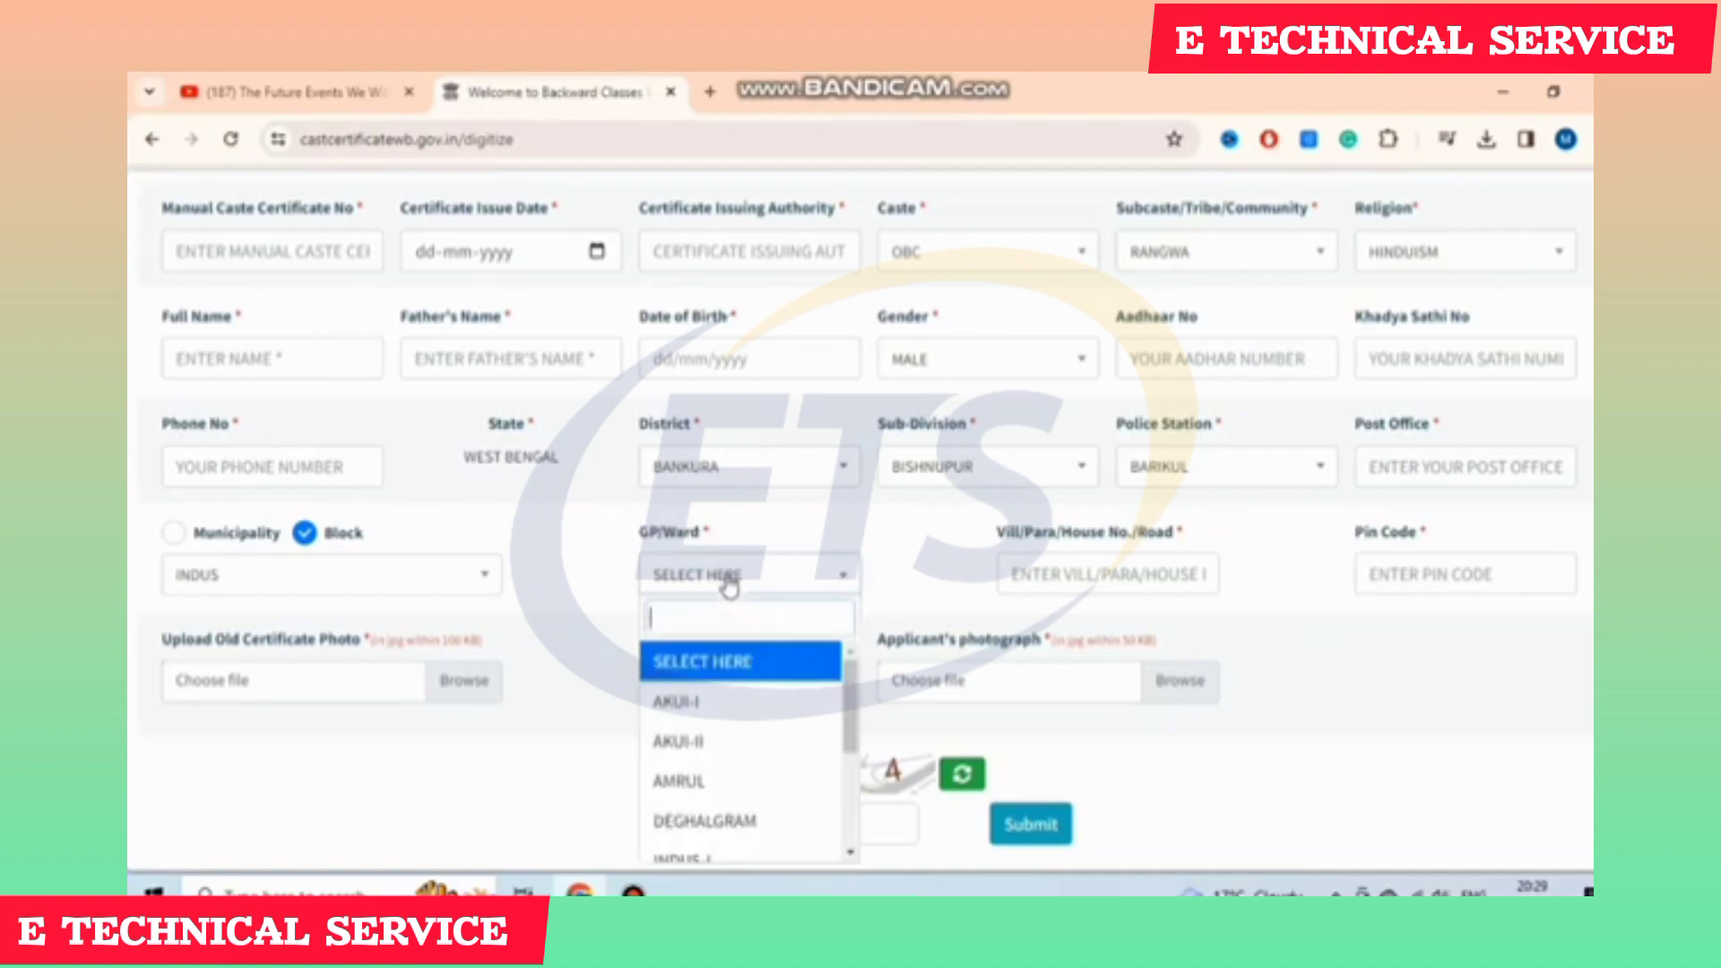
{"action": "left_click", "coordinate": [833, 740]}
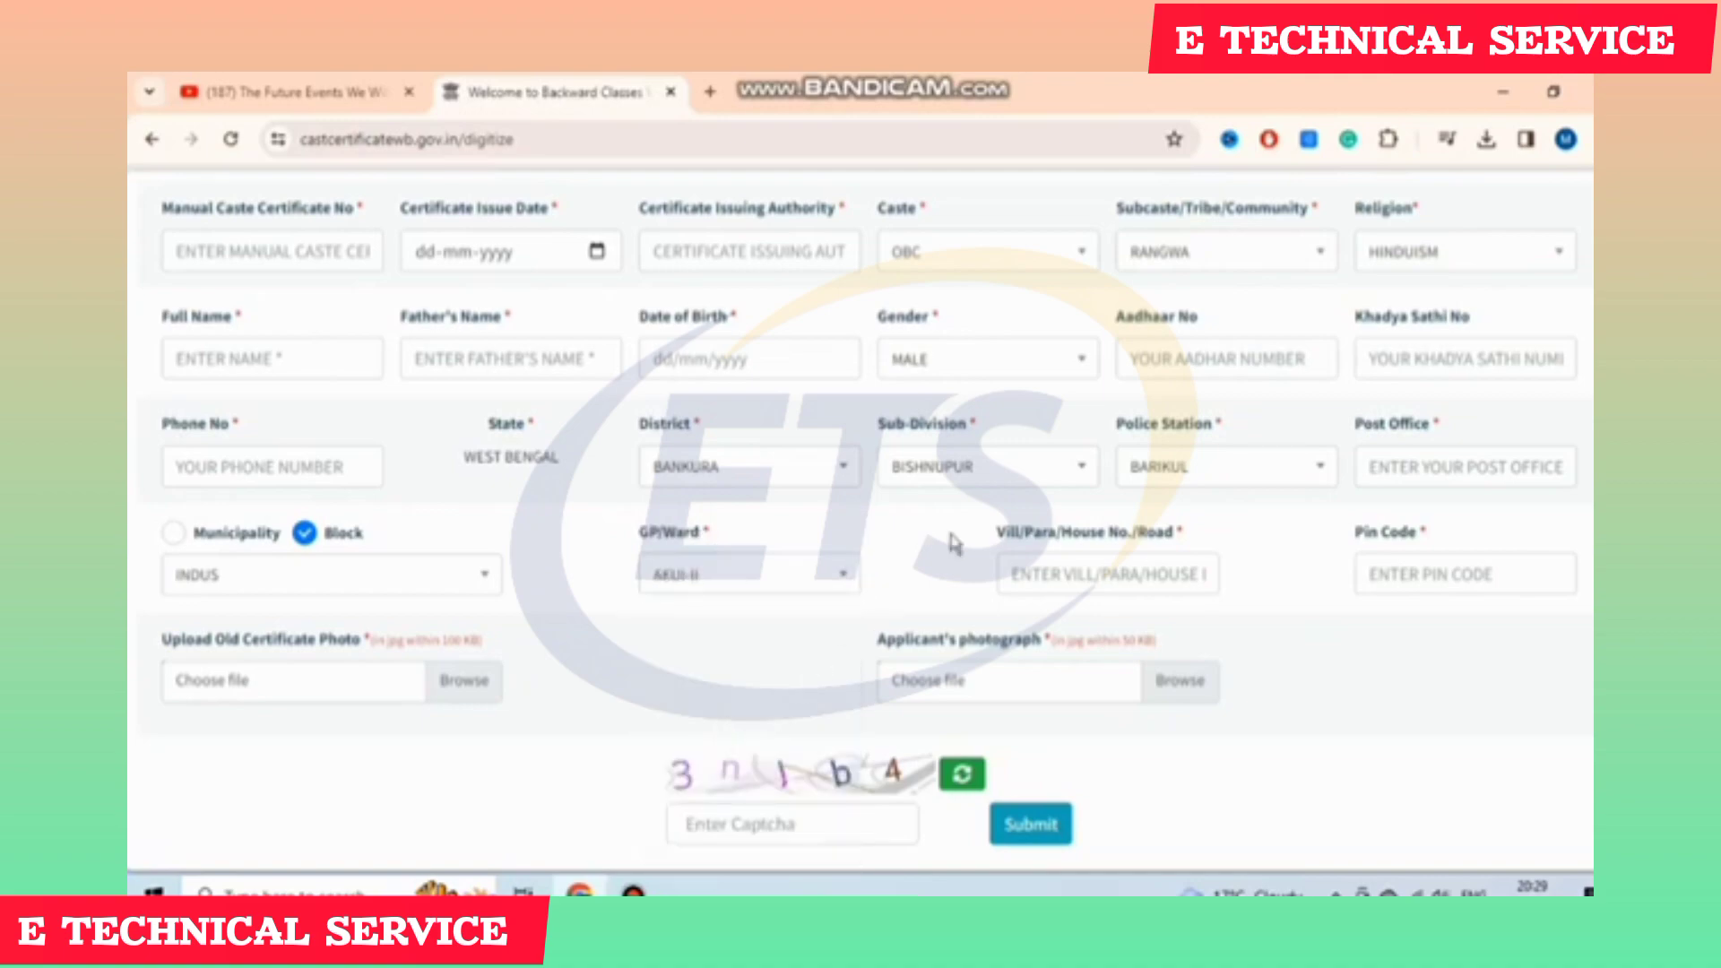
- Examine the Vill/Para/House No./Road and Pin Code entries of the form
{"action": "left_click_drag", "start_coordinate": [994, 541], "coordinate": [1229, 541]}
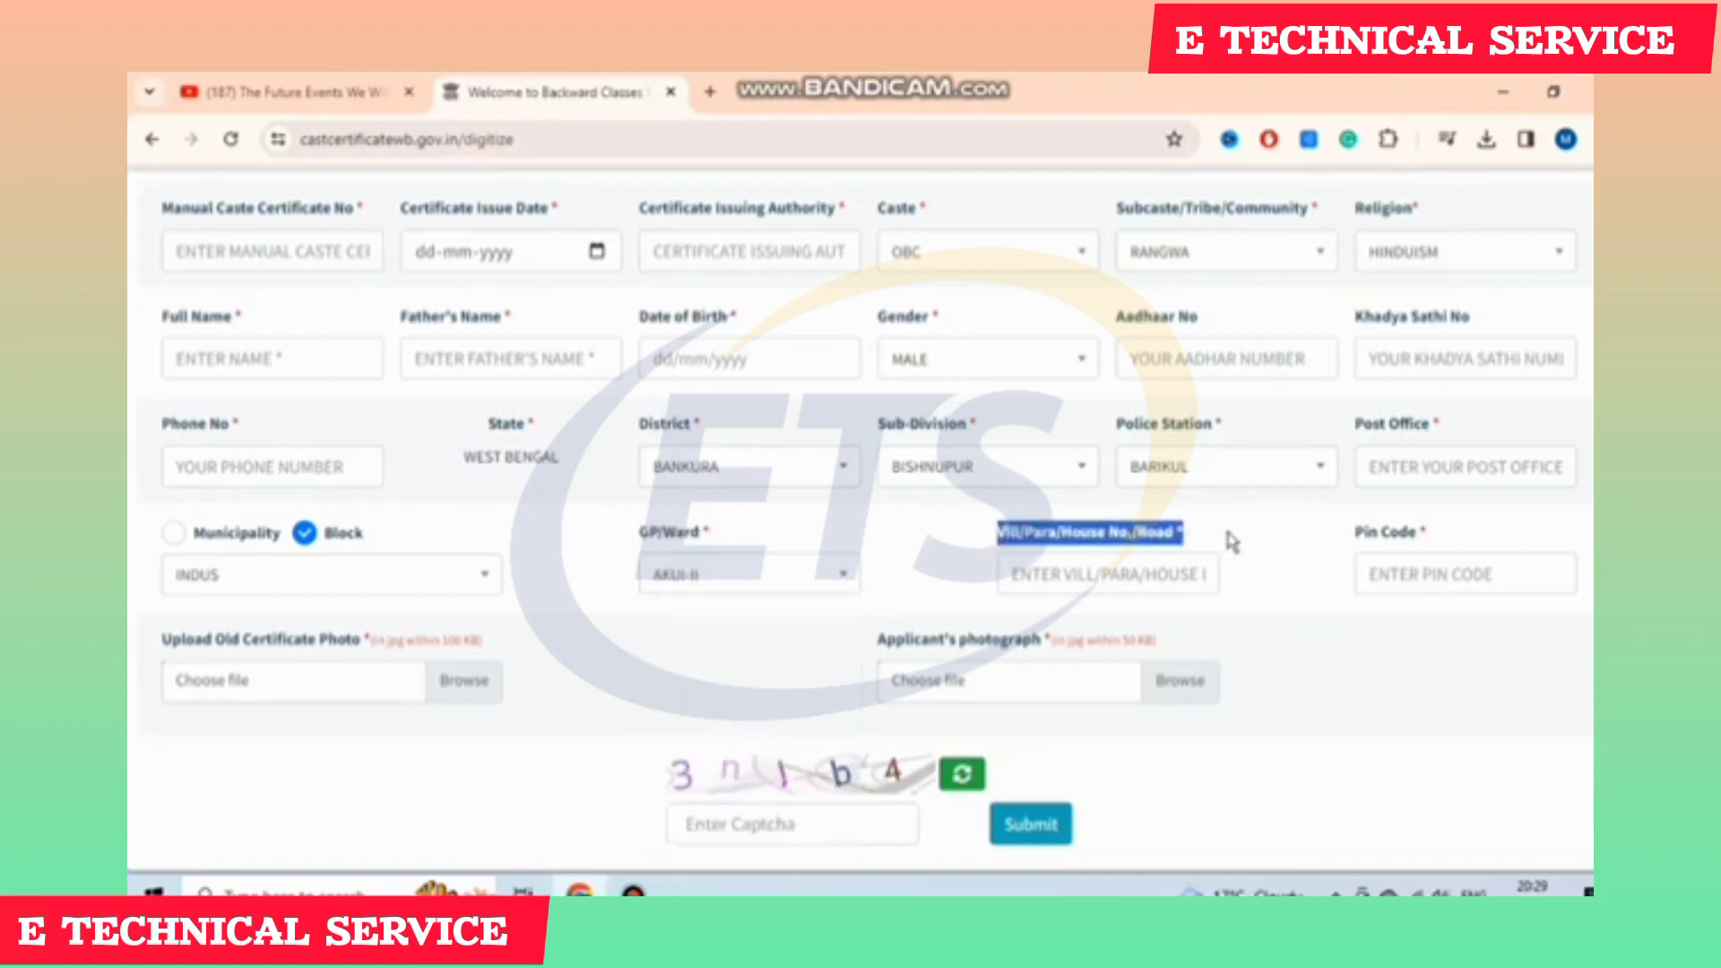
{"action": "left_click", "coordinate": [1216, 556]}
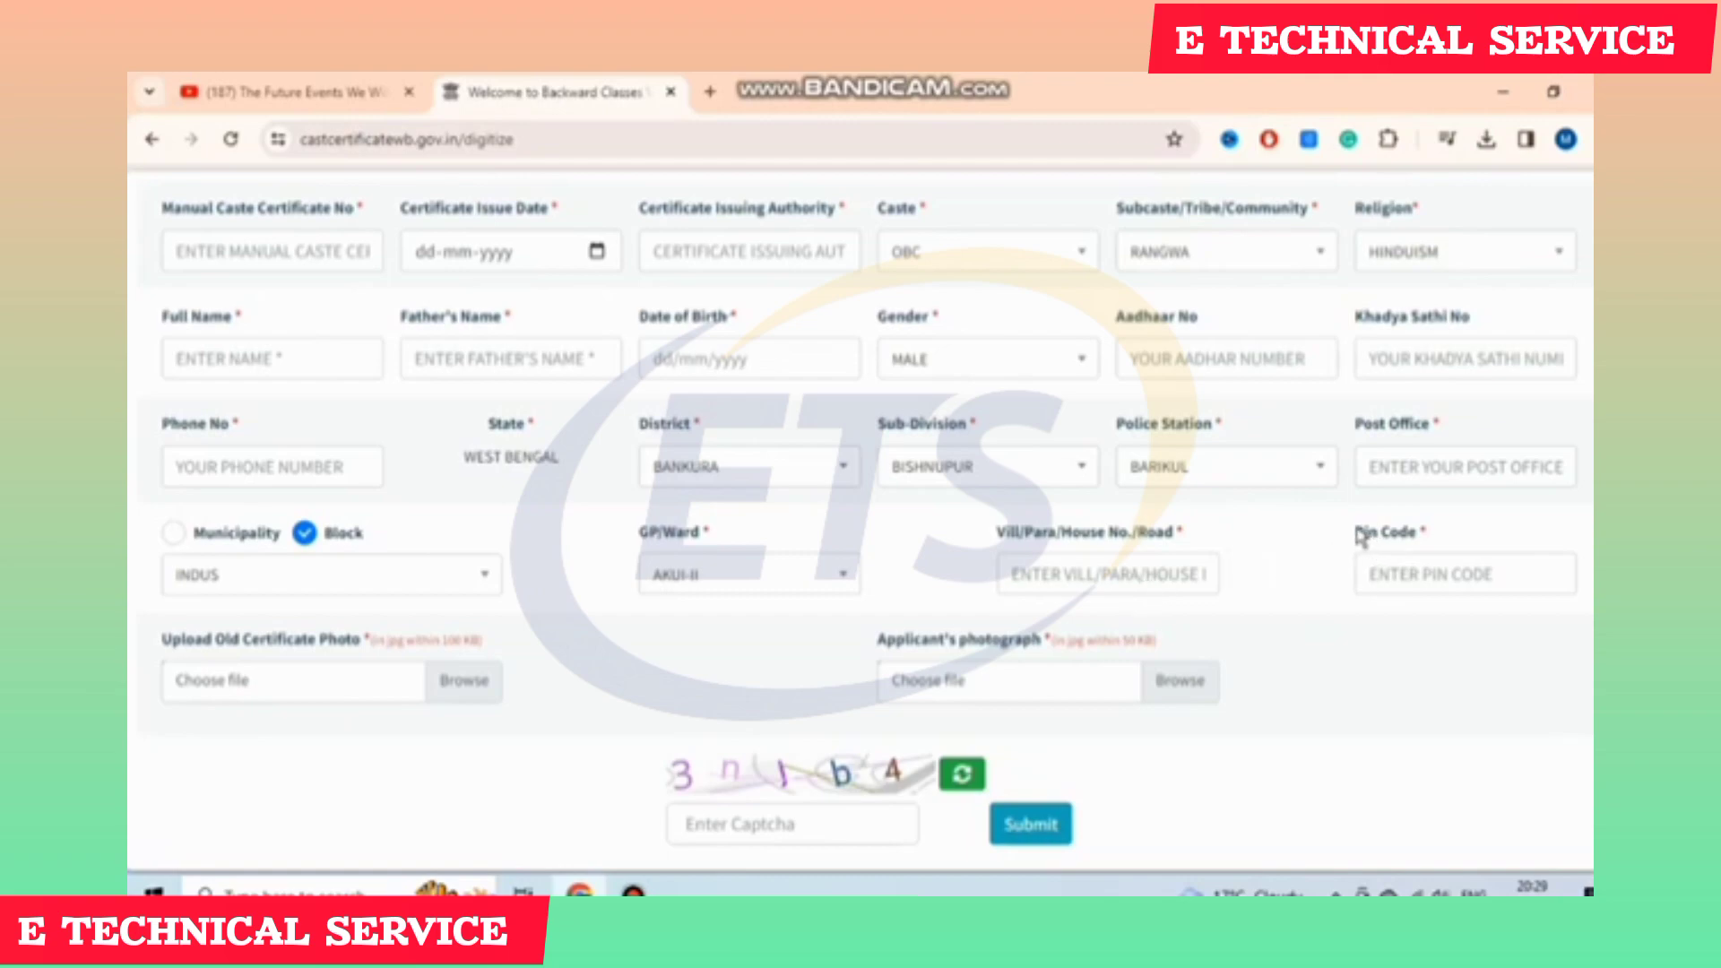
{"action": "left_click_drag", "start_coordinate": [1360, 535], "coordinate": [1435, 535]}
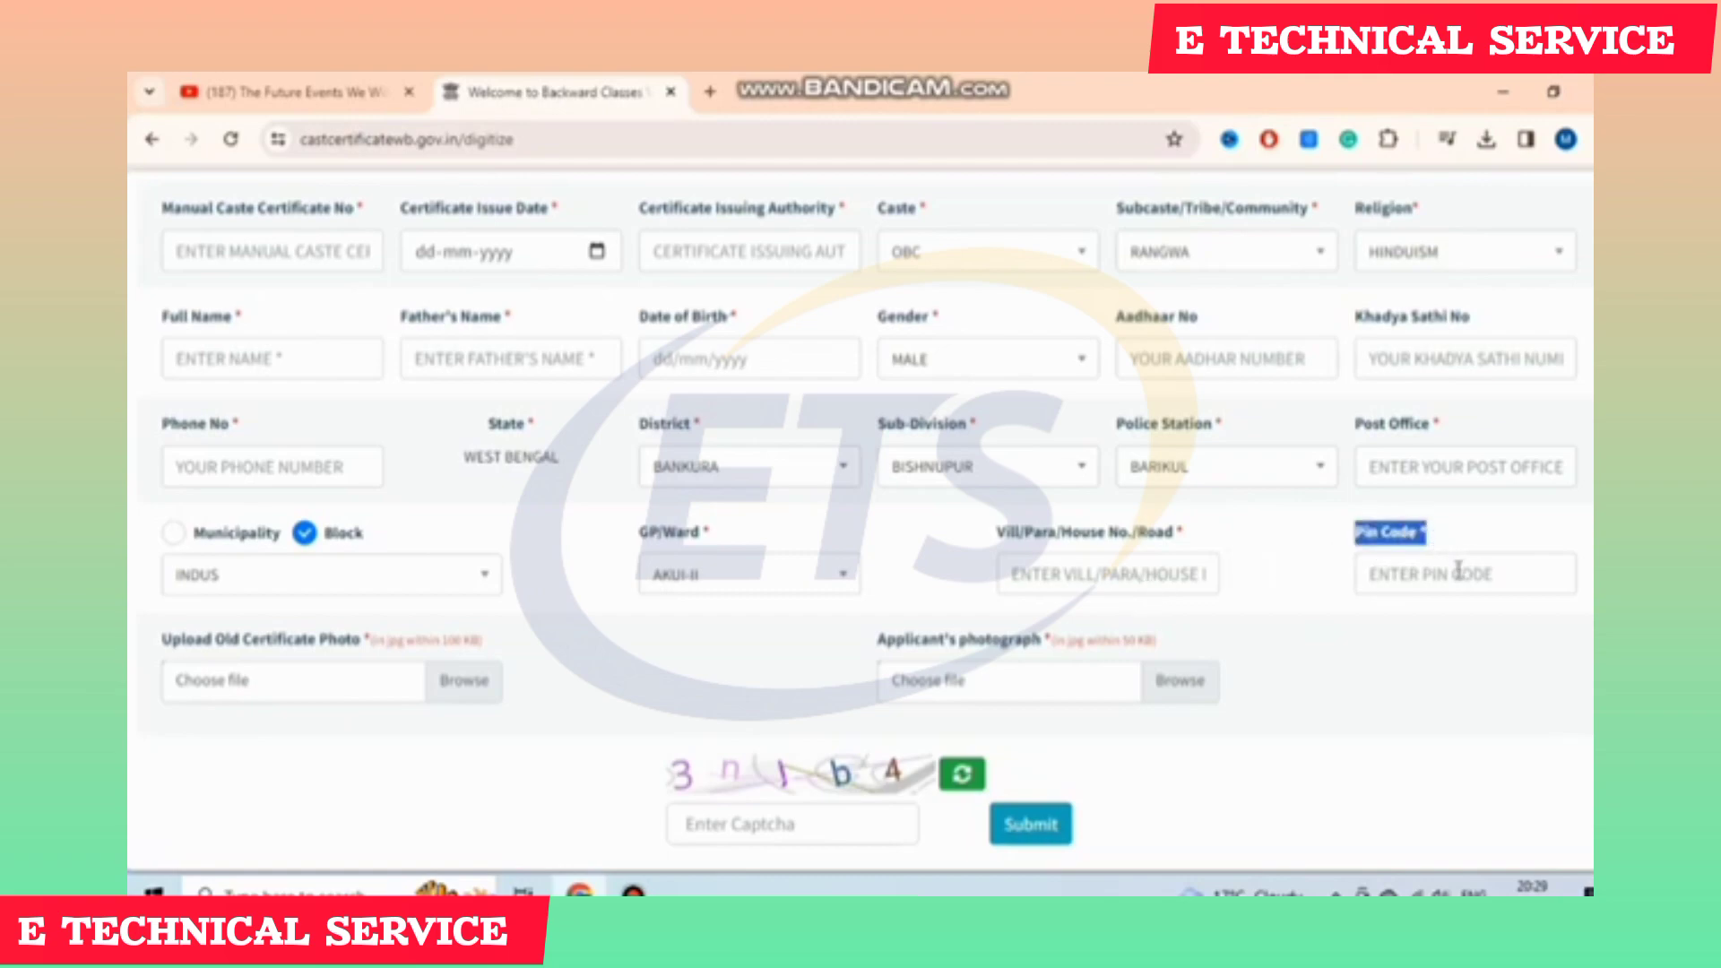
{"action": "left_click", "coordinate": [1299, 565]}
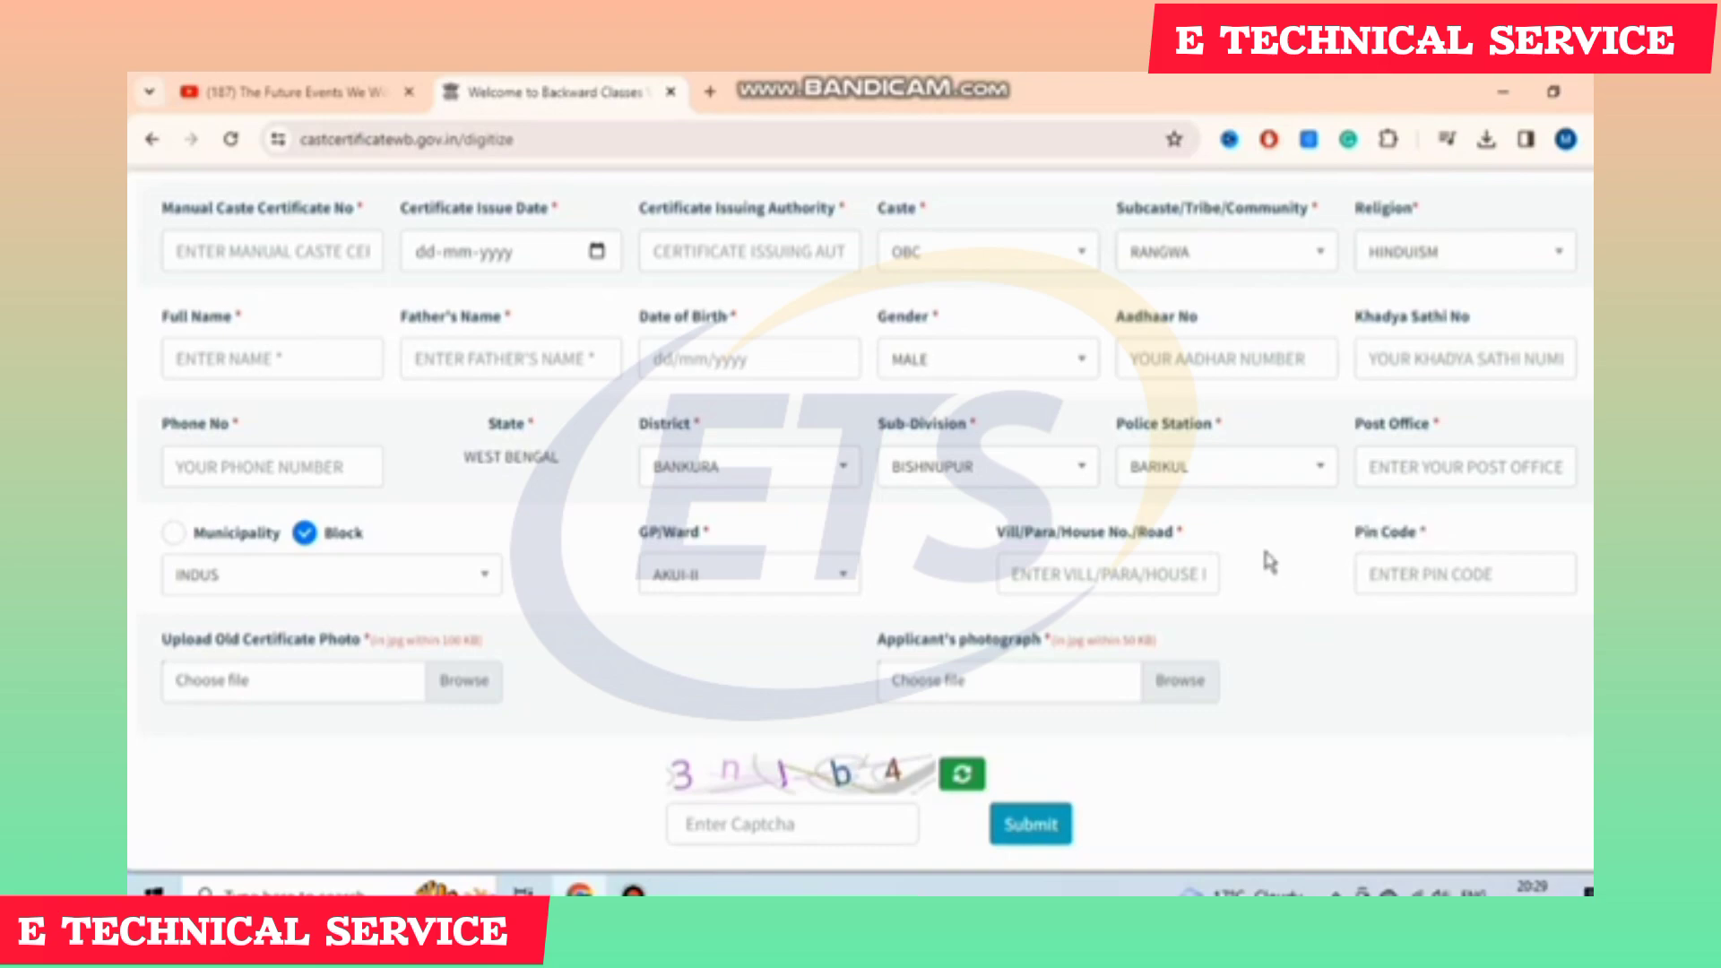
- Examine the upload requirements for the old certificate photo and the applicant's photograph, and the captcha entry at the form's end
{"action": "left_click_drag", "start_coordinate": [158, 643], "coordinate": [381, 642]}
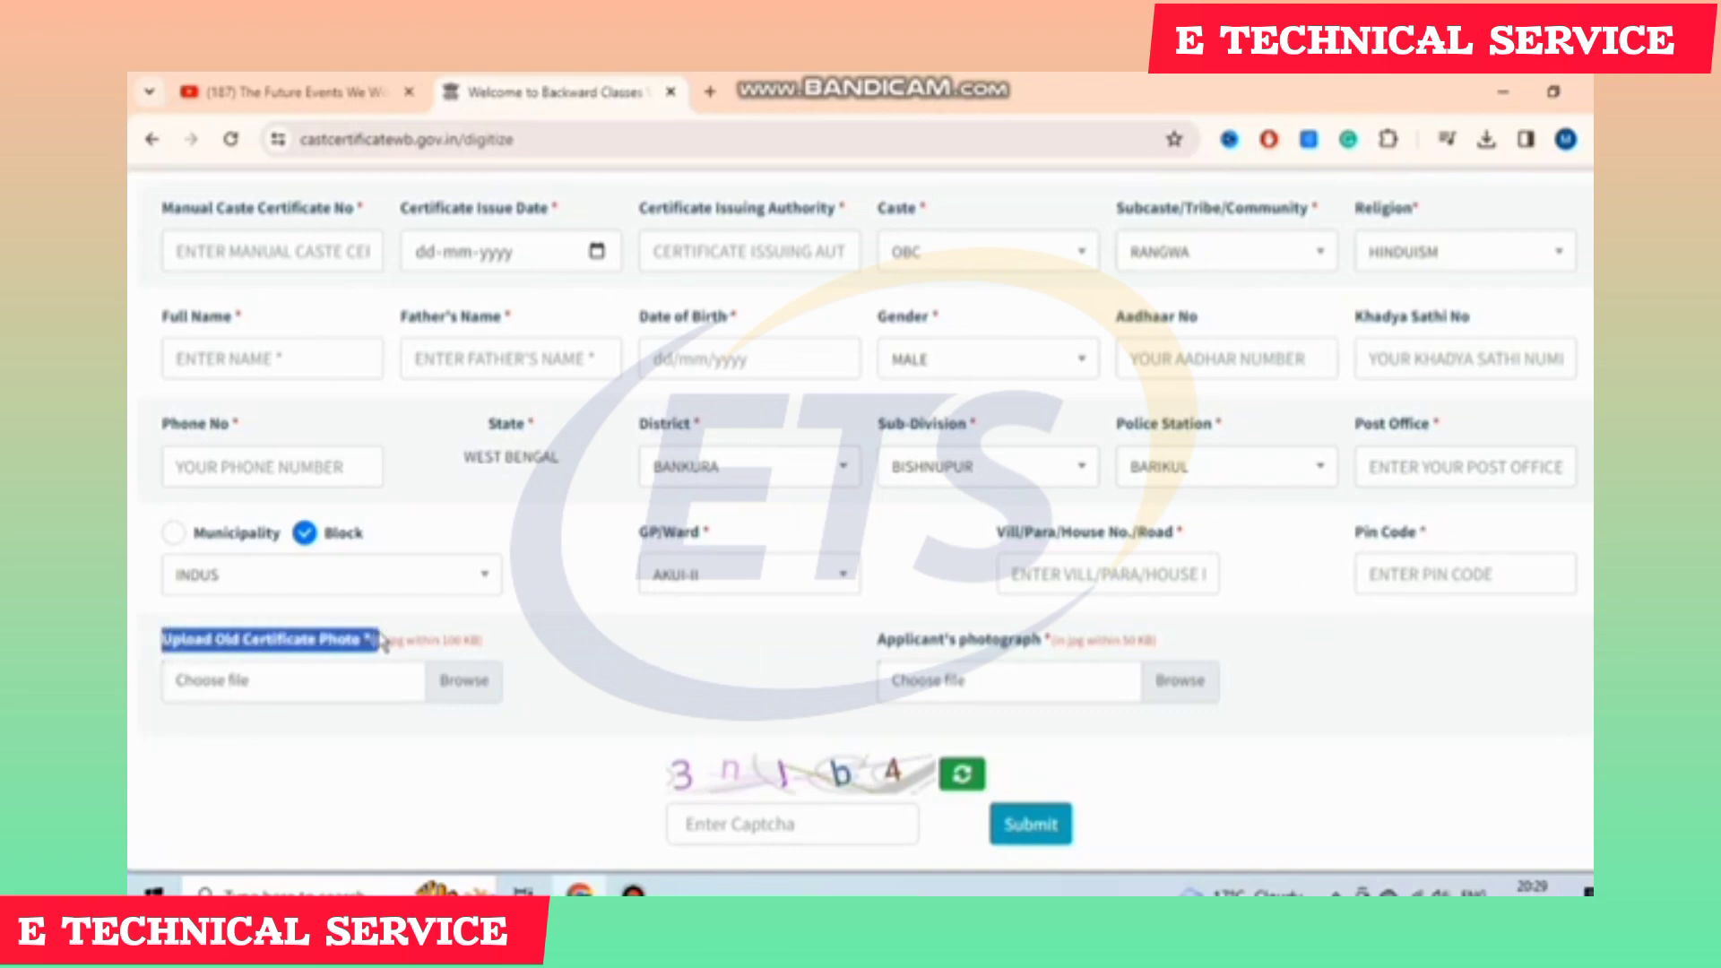
{"action": "left_click", "coordinate": [381, 642]}
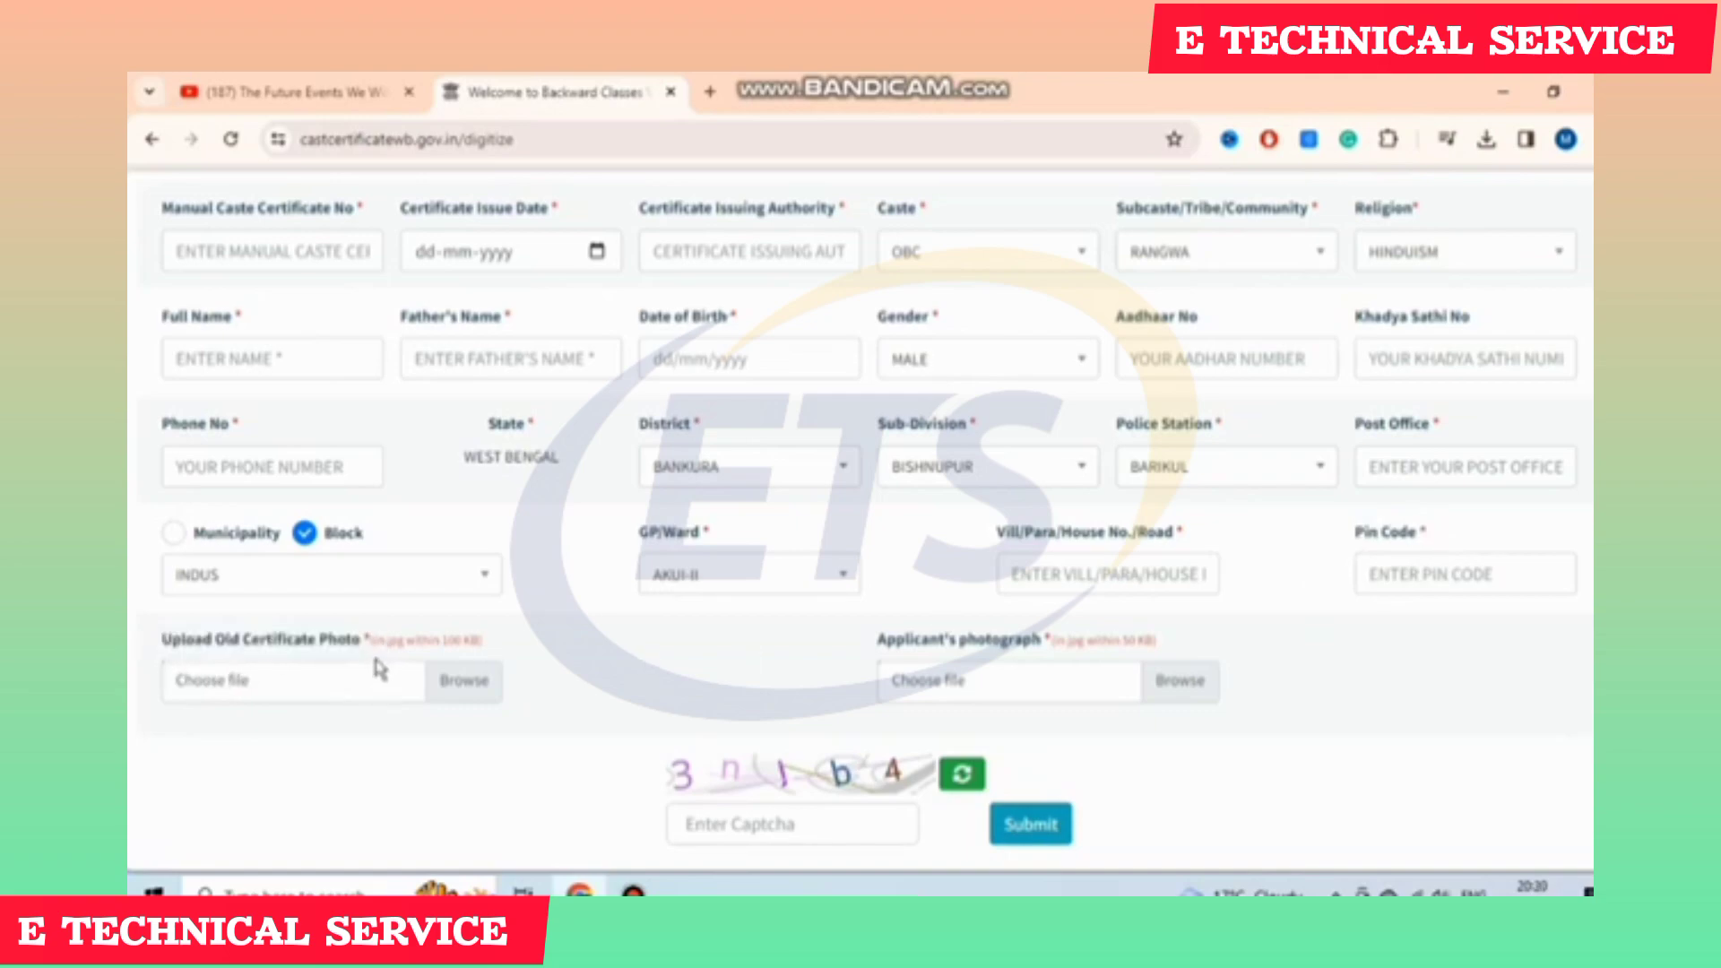
{"action": "left_click_drag", "start_coordinate": [387, 641], "coordinate": [486, 644]}
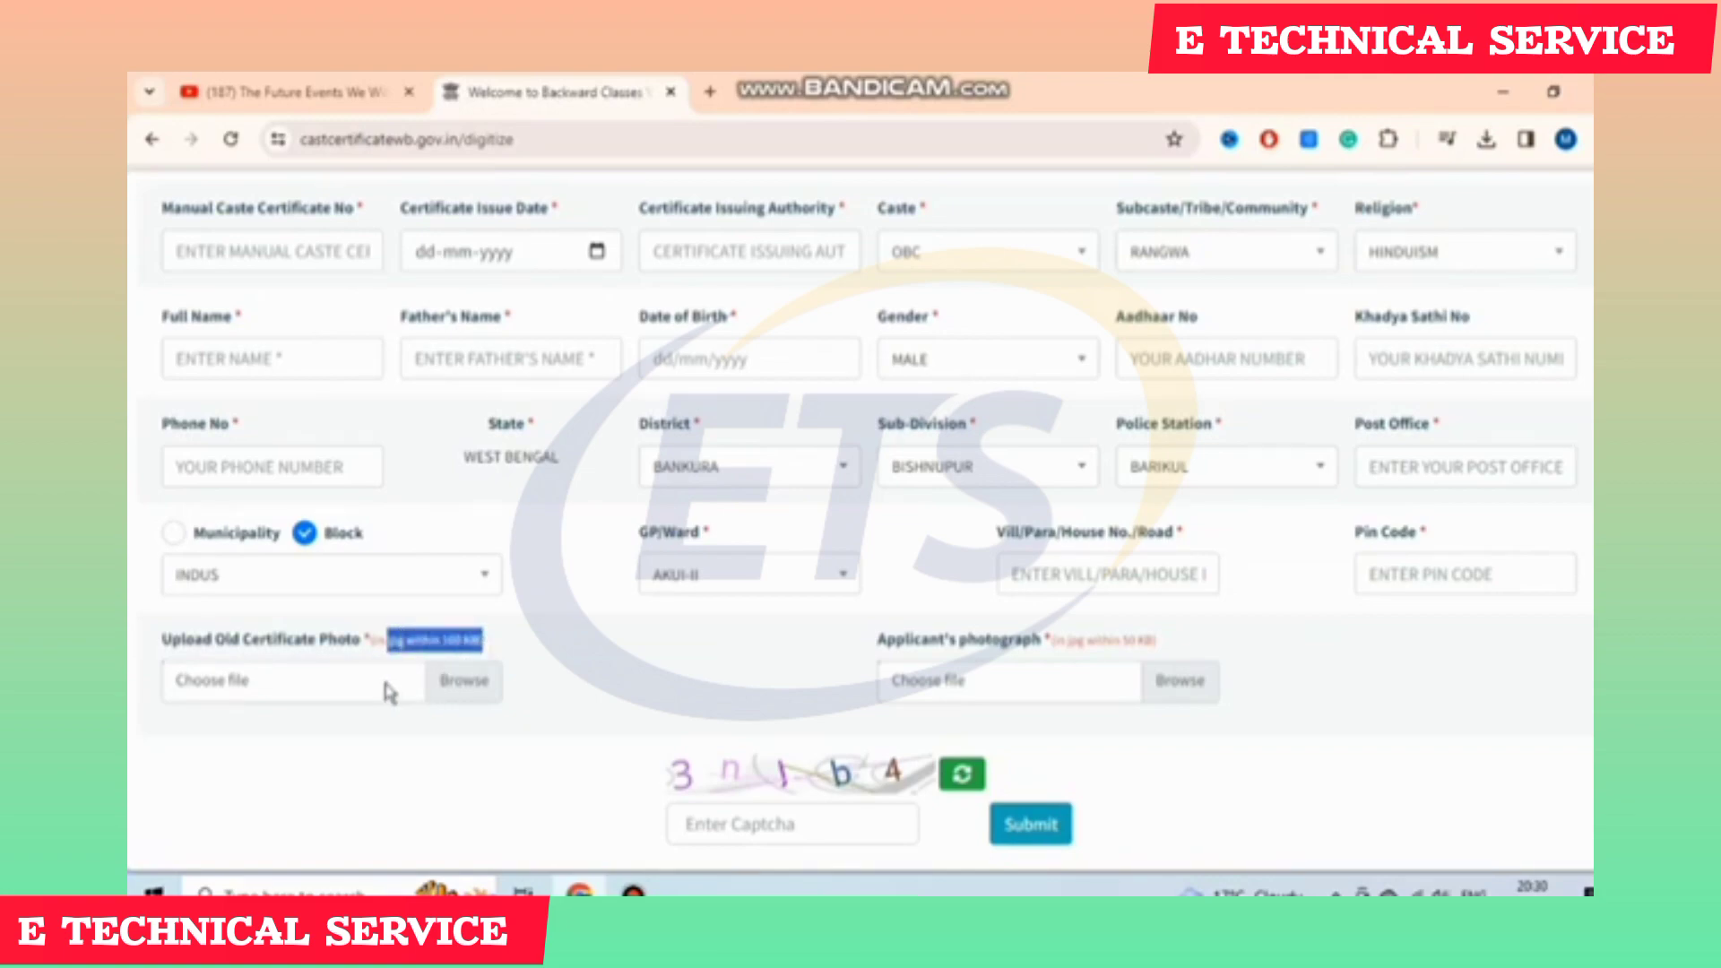
{"action": "left_click", "coordinate": [427, 692]}
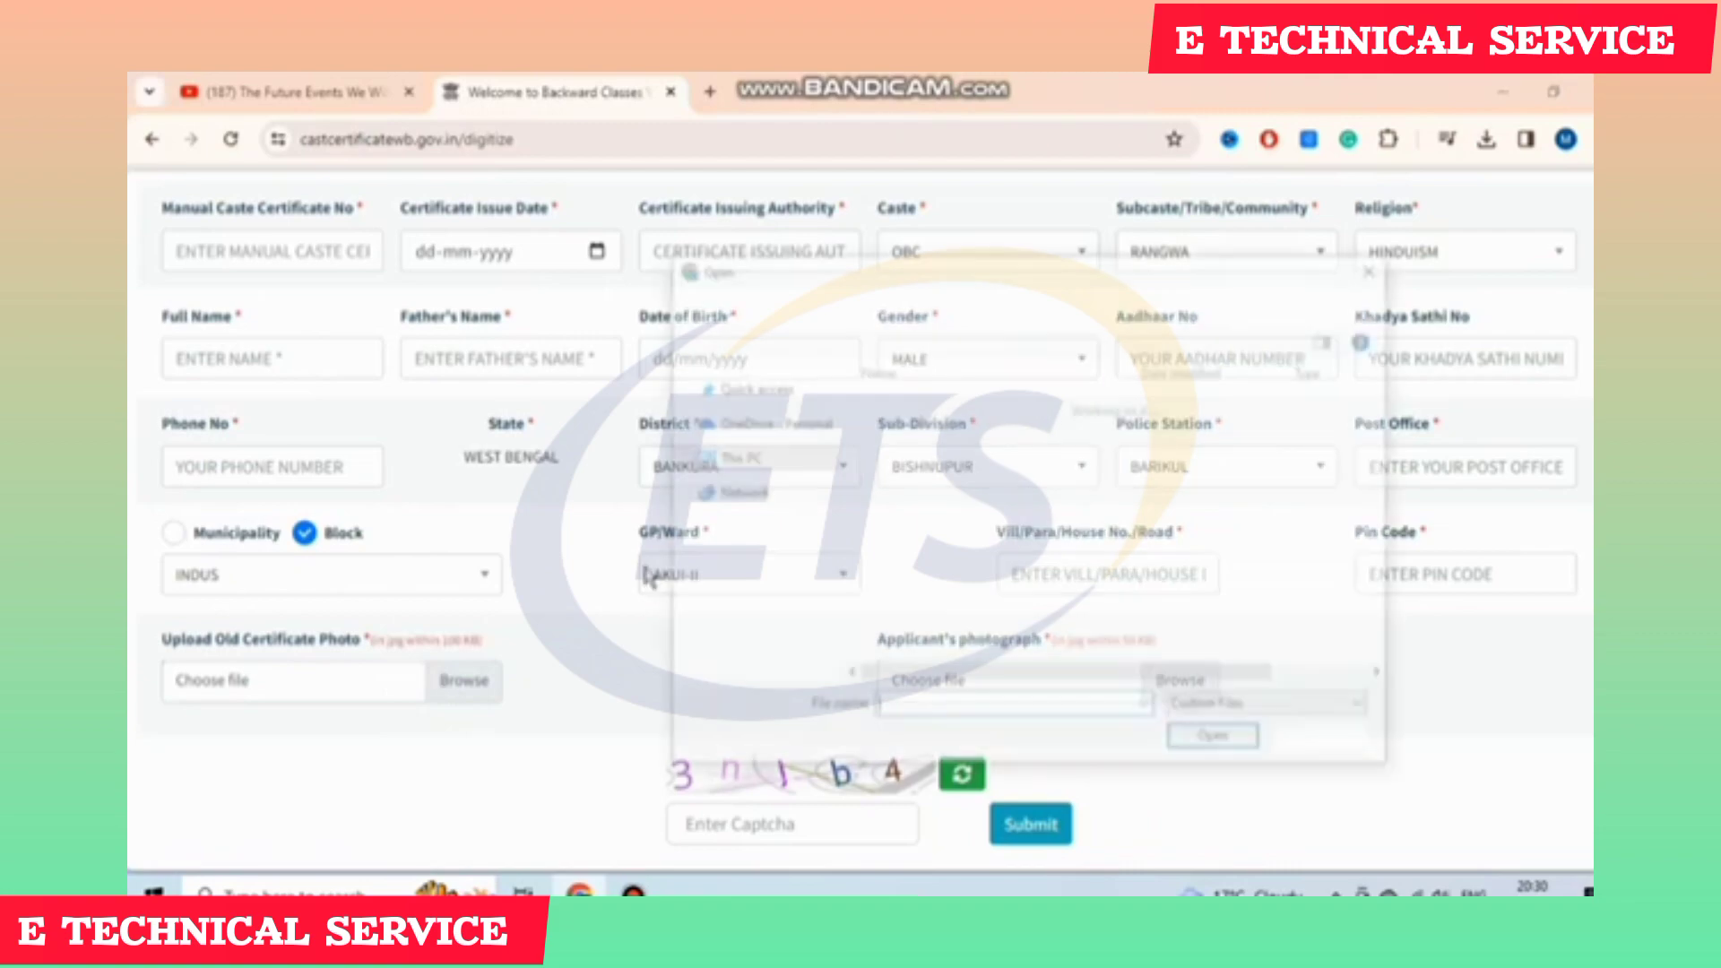
{"action": "left_click", "coordinate": [1373, 270]}
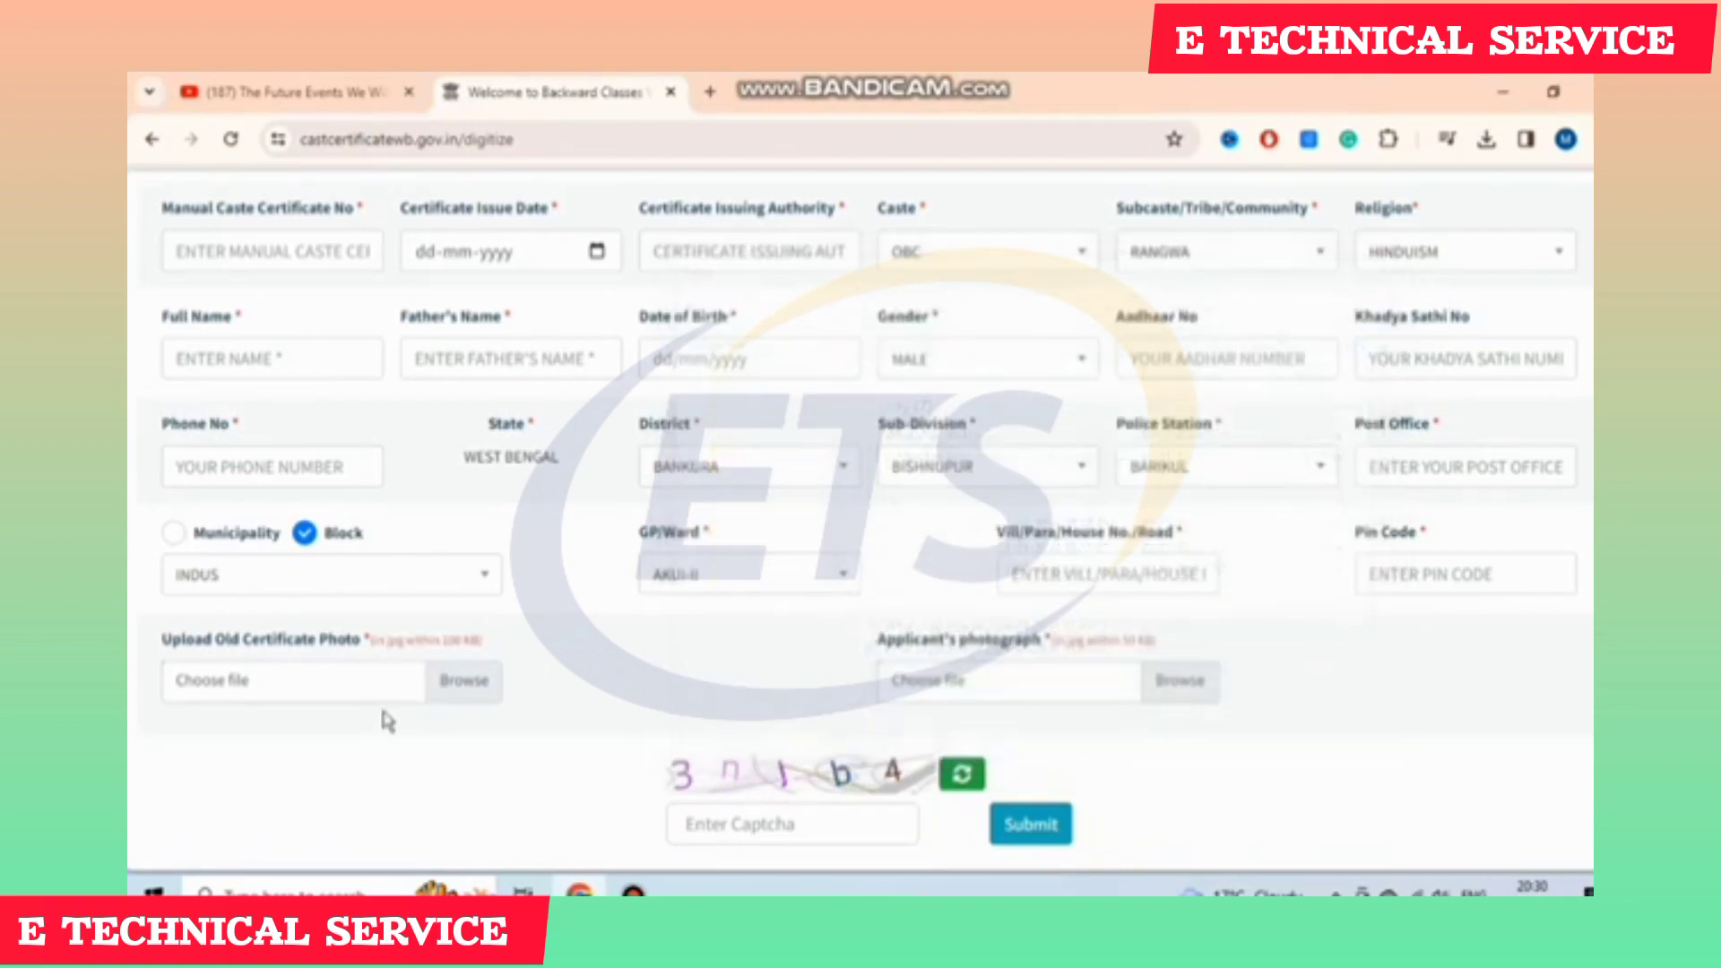
{"action": "left_click_drag", "start_coordinate": [881, 647], "coordinate": [1043, 645]}
{"action": "left_click_drag", "start_coordinate": [1158, 645], "coordinate": [1074, 640]}
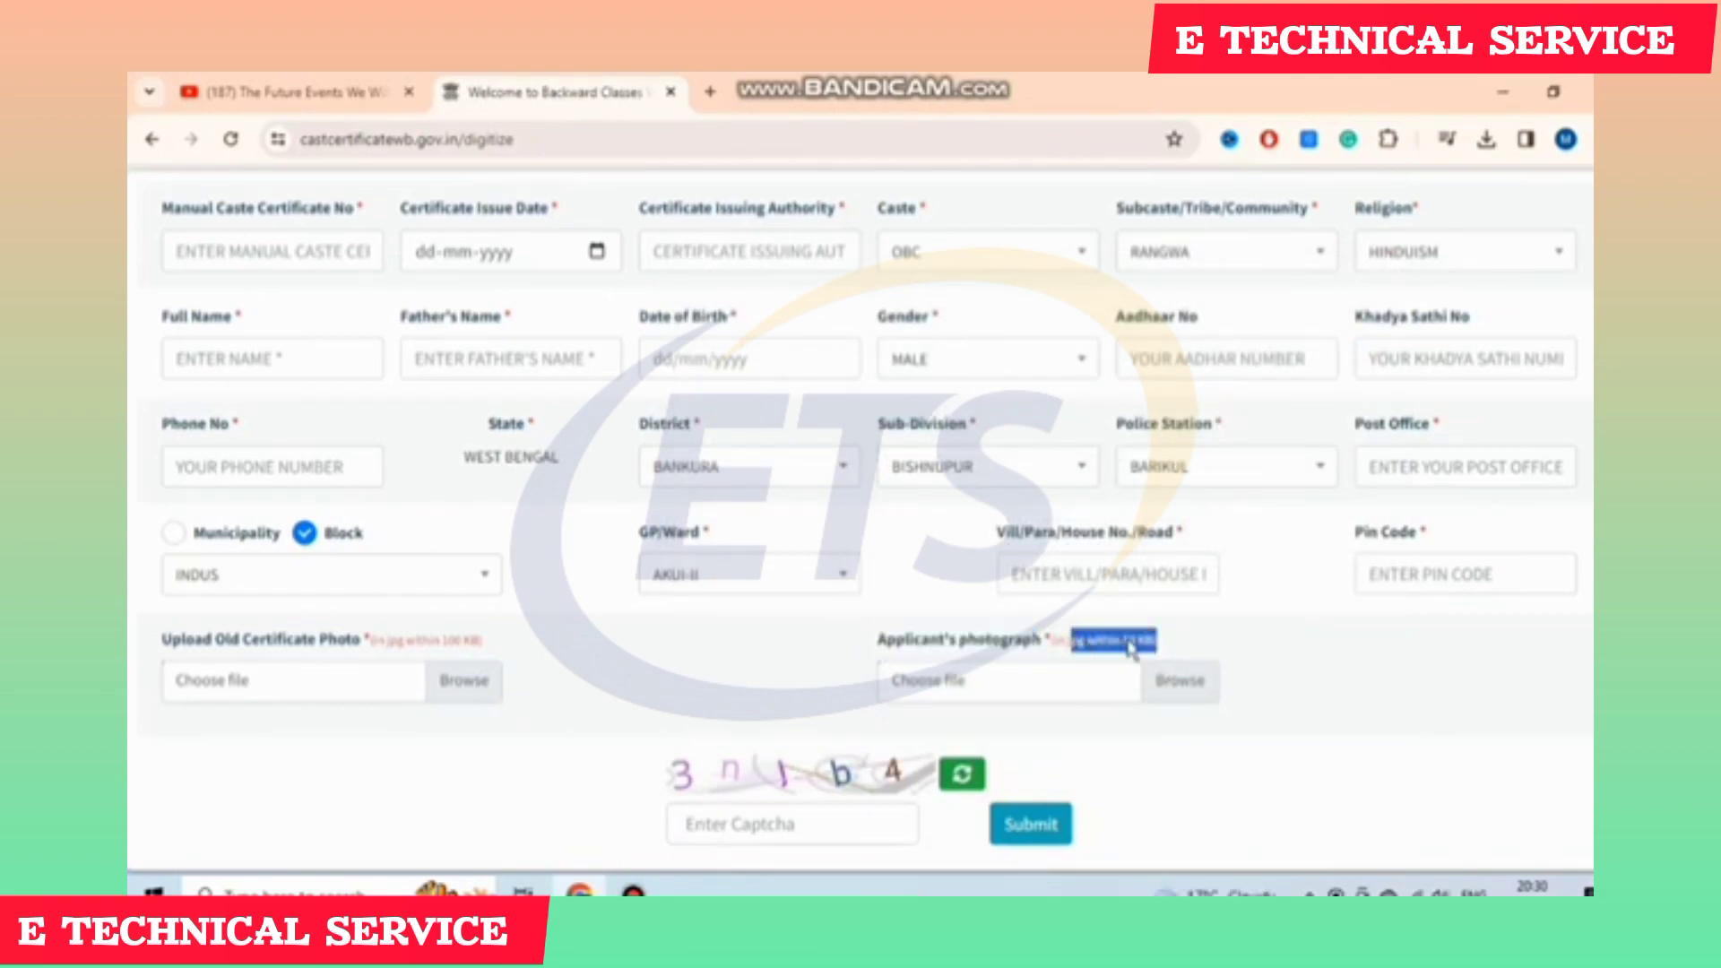
{"action": "left_click", "coordinate": [1187, 647]}
{"action": "scroll", "coordinate": [1188, 652], "scroll_direction": "down", "scroll_amount": 2}
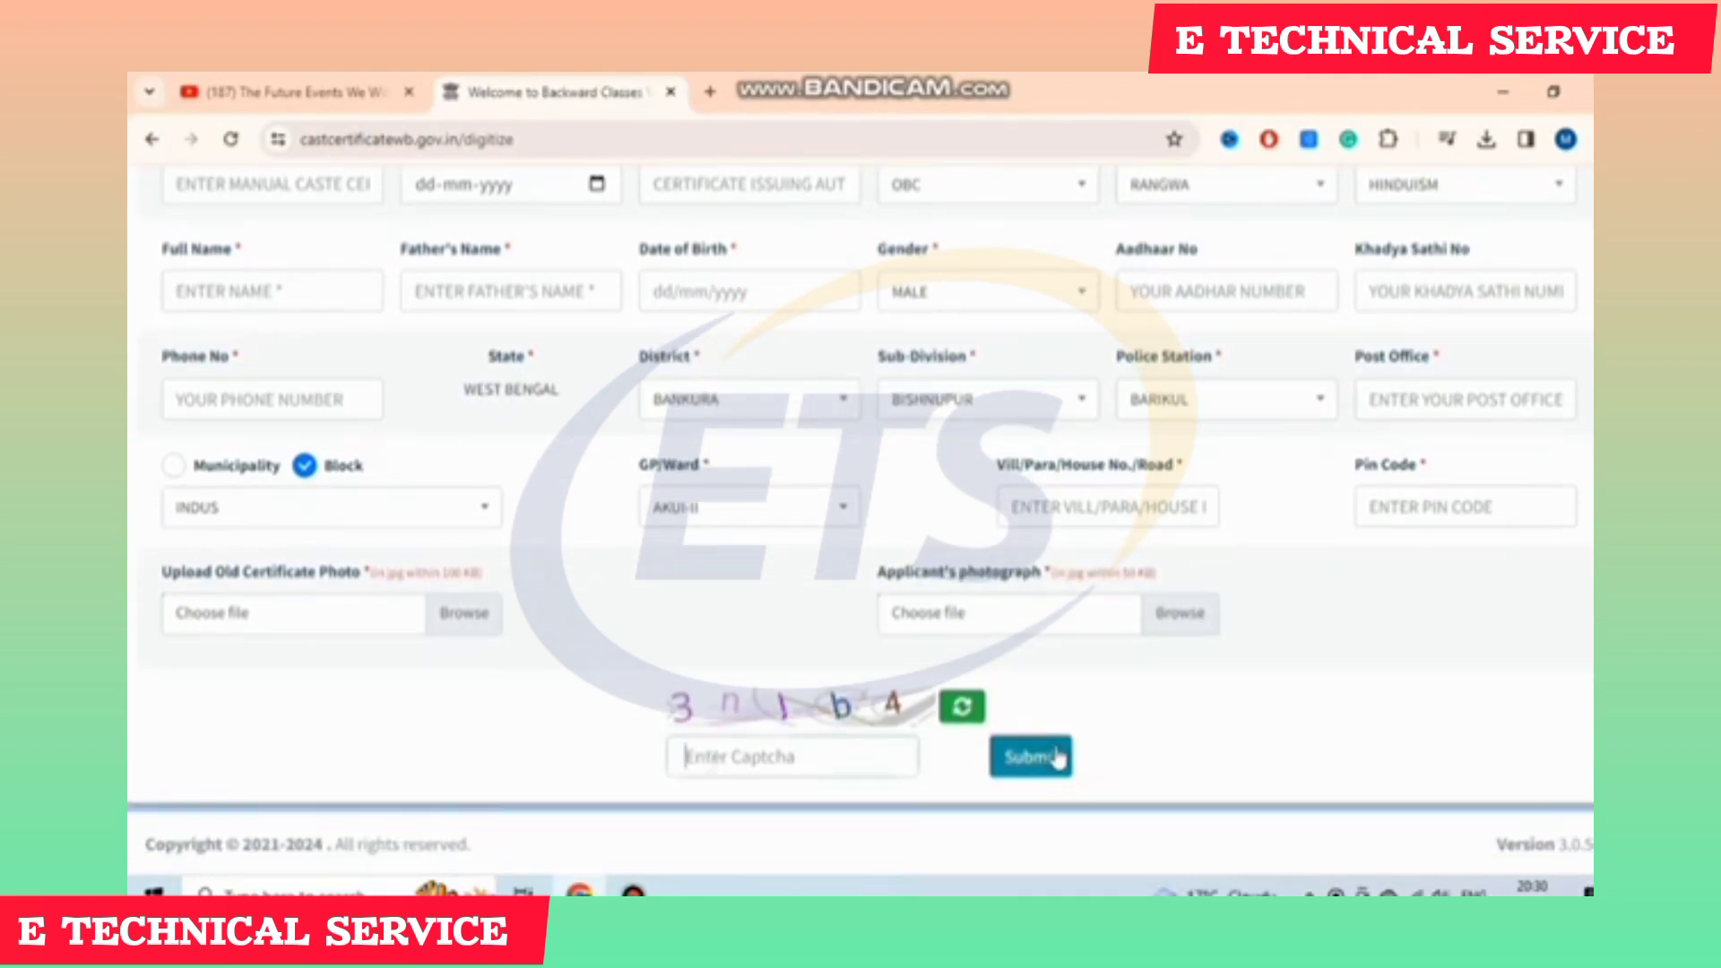
{"action": "left_click", "coordinate": [634, 892]}
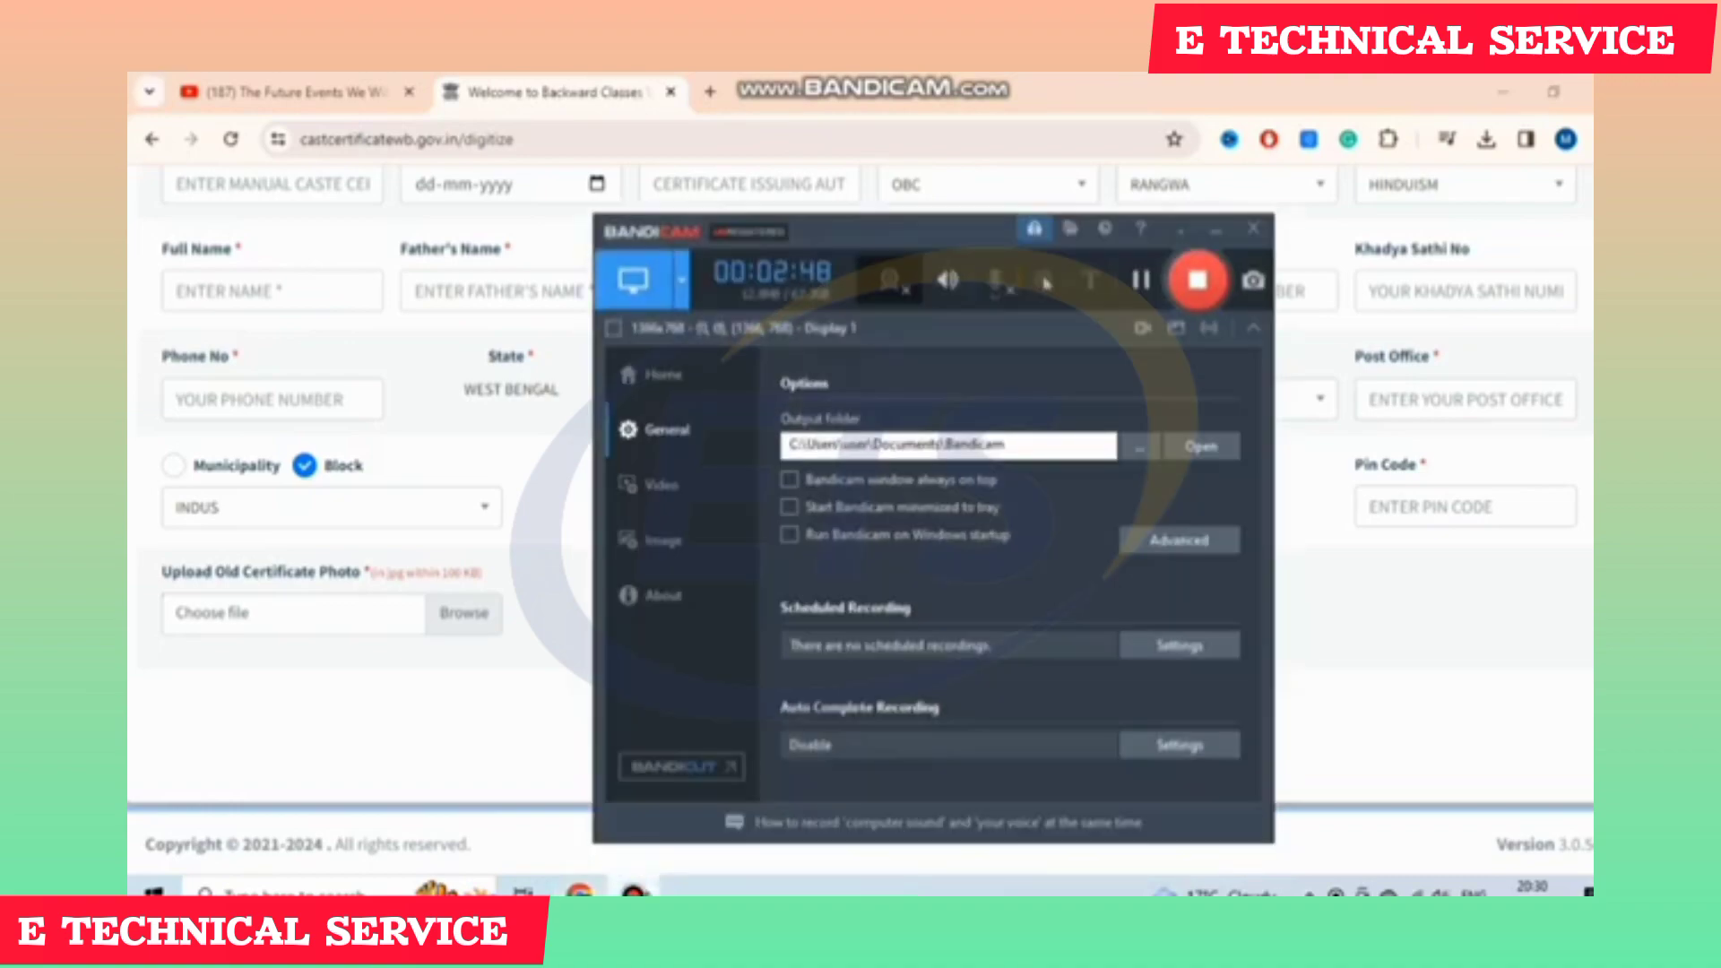
{"action": "left_click", "coordinate": [1141, 281]}
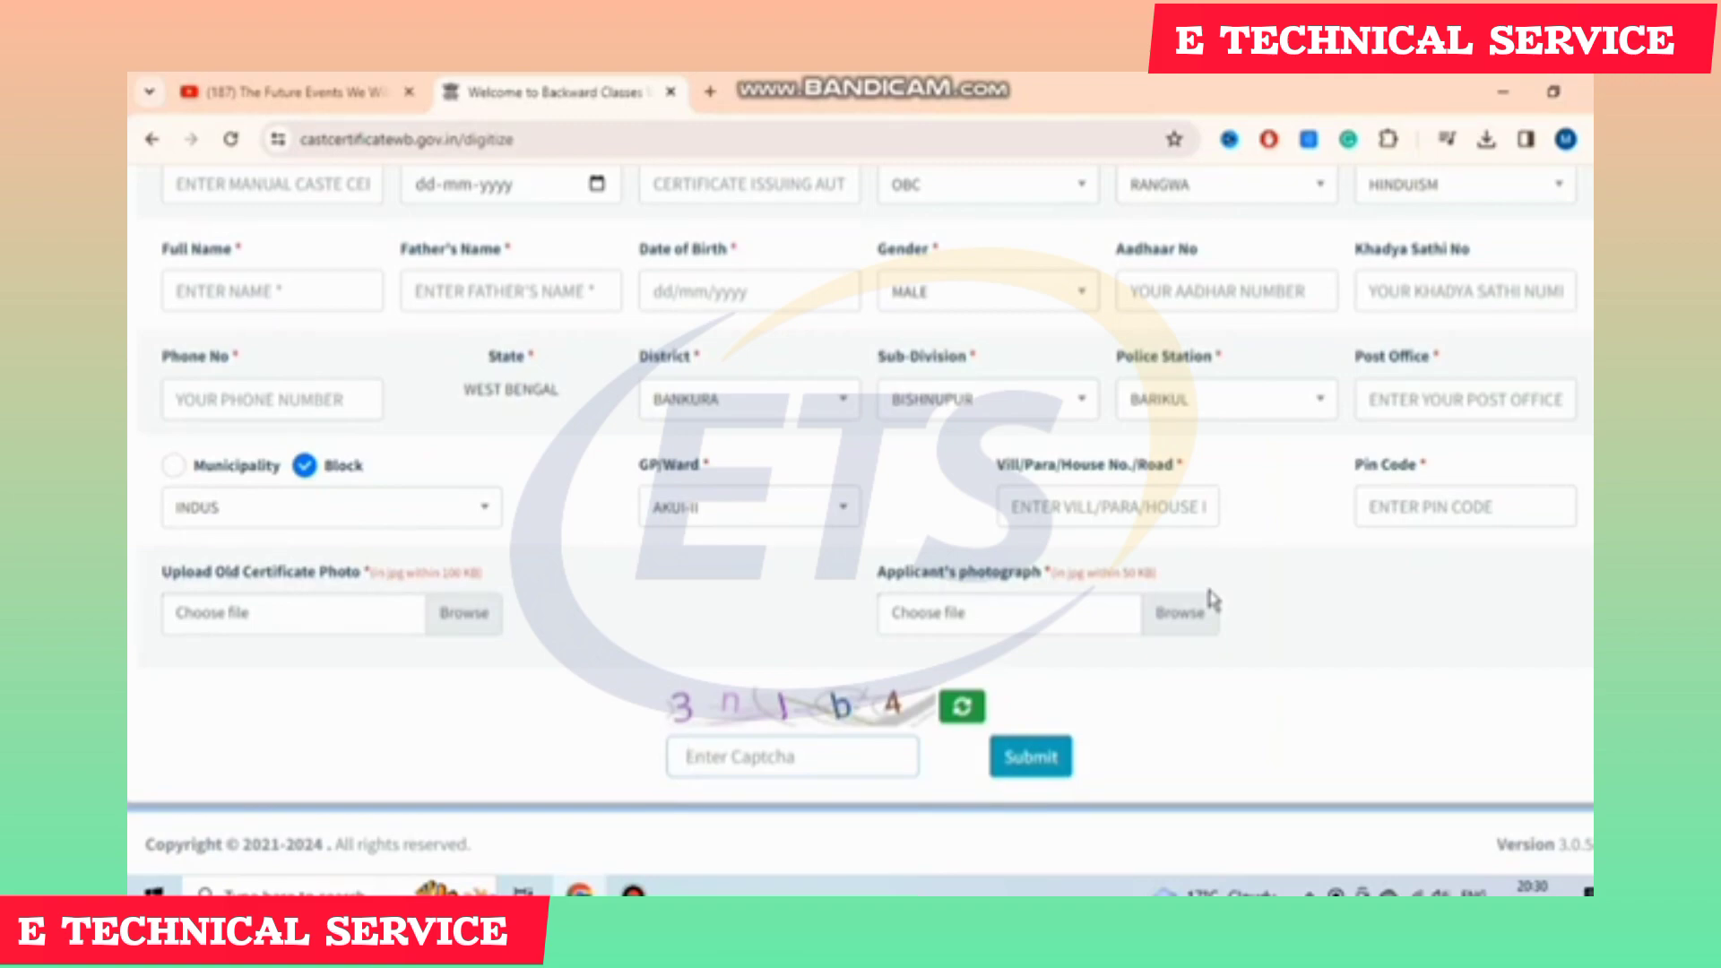
- Leave the form for the department's home page and open the digitize certificate status check to examine its Application No entry
{"action": "scroll", "coordinate": [1145, 686], "scroll_direction": "up", "scroll_amount": 2}
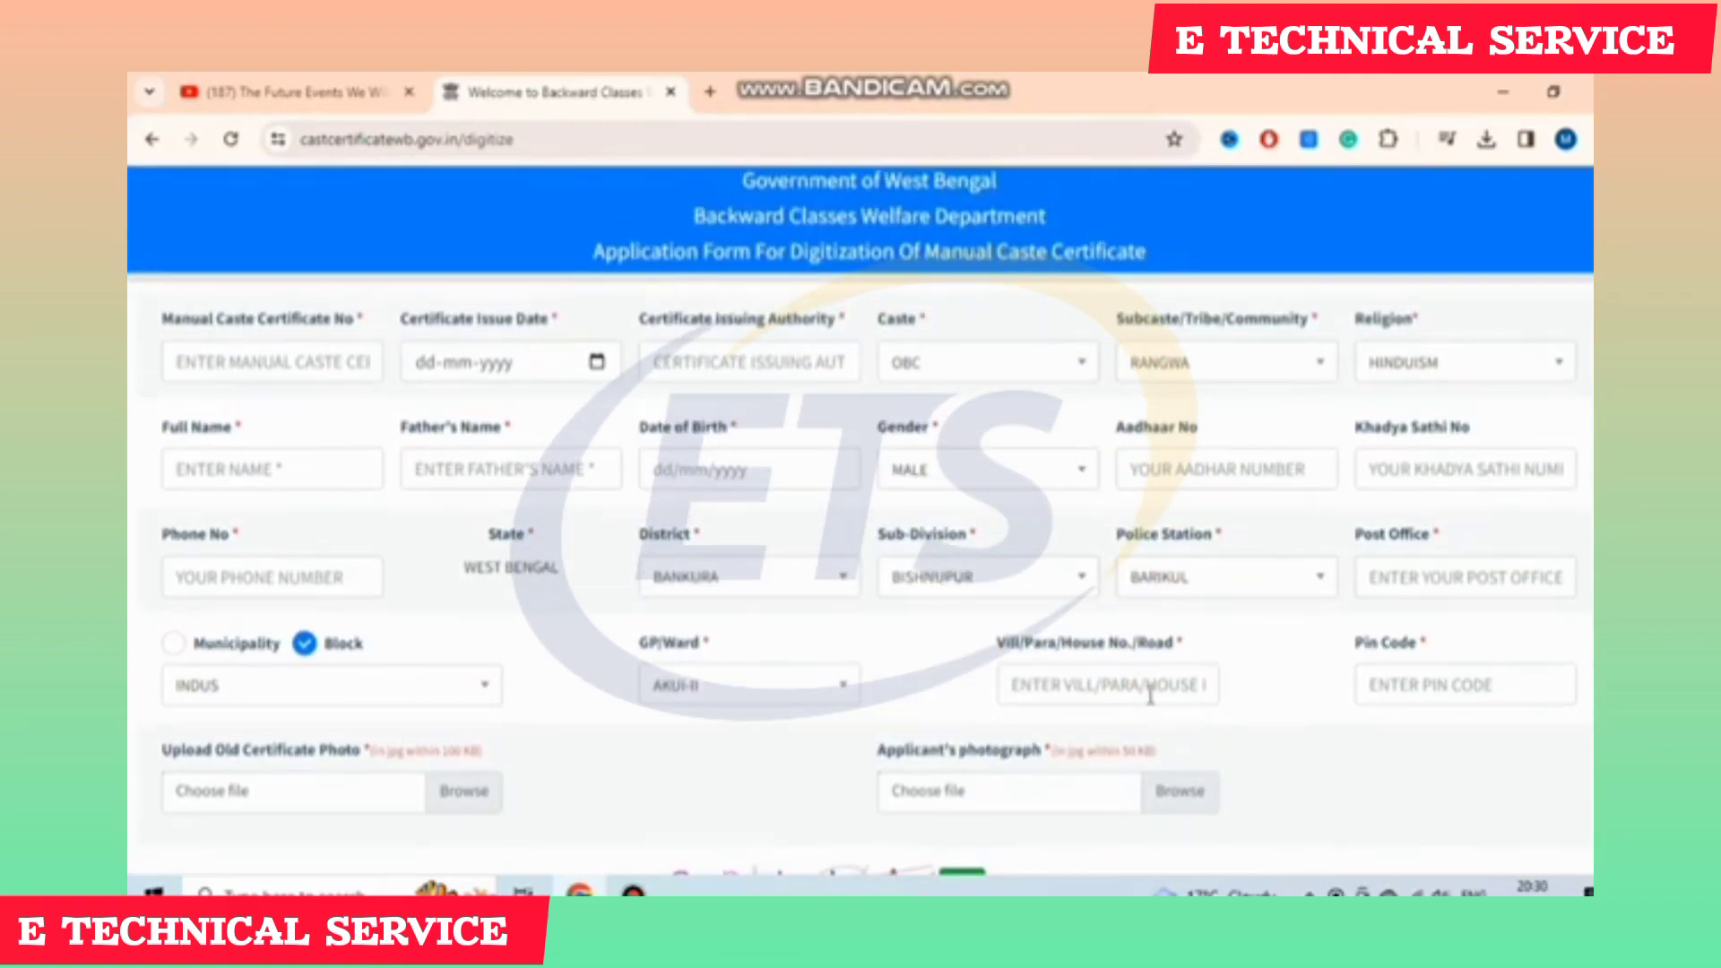
{"action": "left_click", "coordinate": [151, 139]}
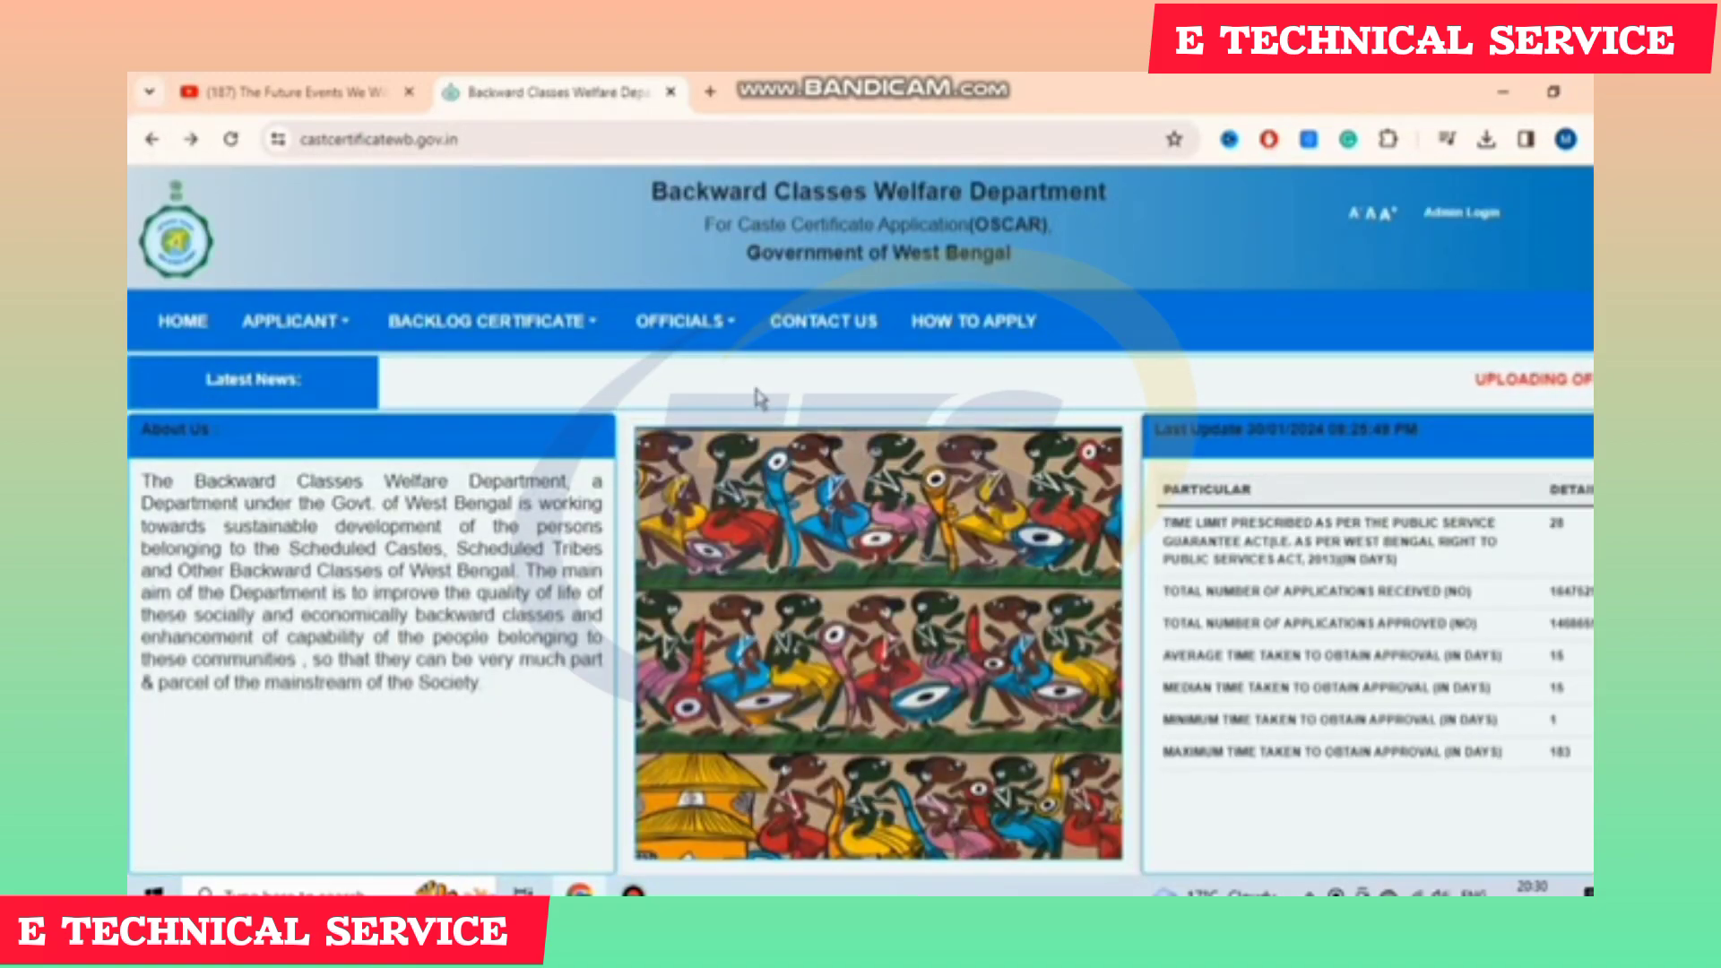
{"action": "left_click", "coordinate": [522, 325]}
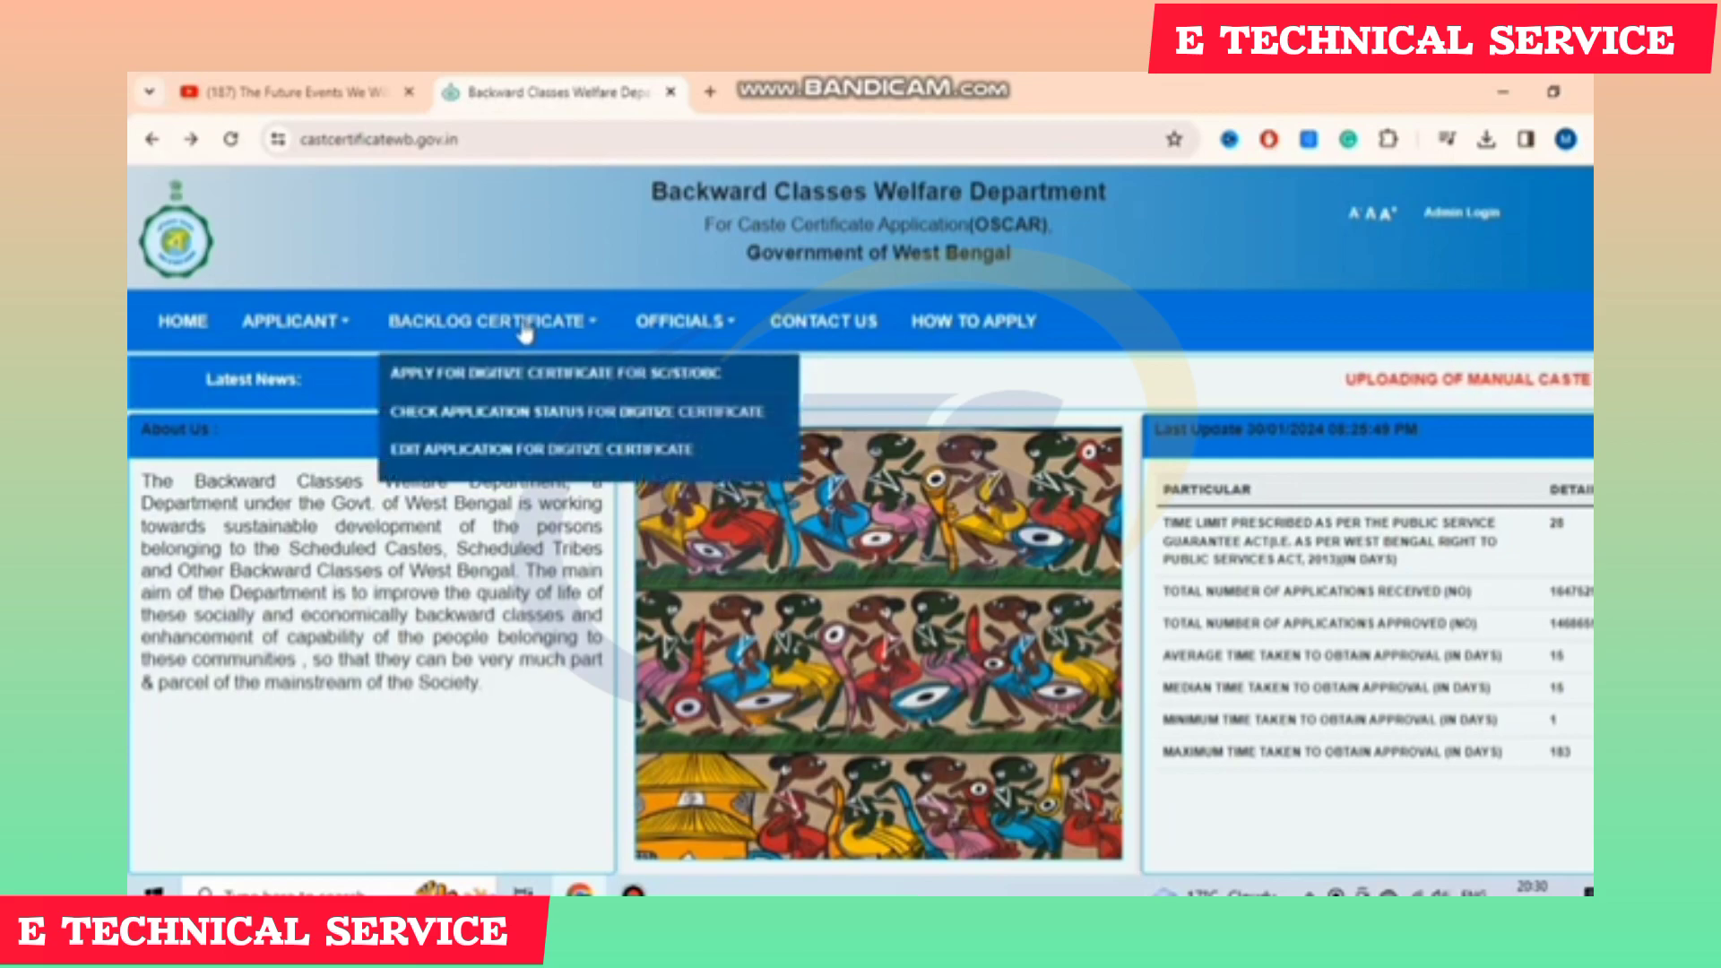
{"action": "left_click", "coordinate": [579, 428]}
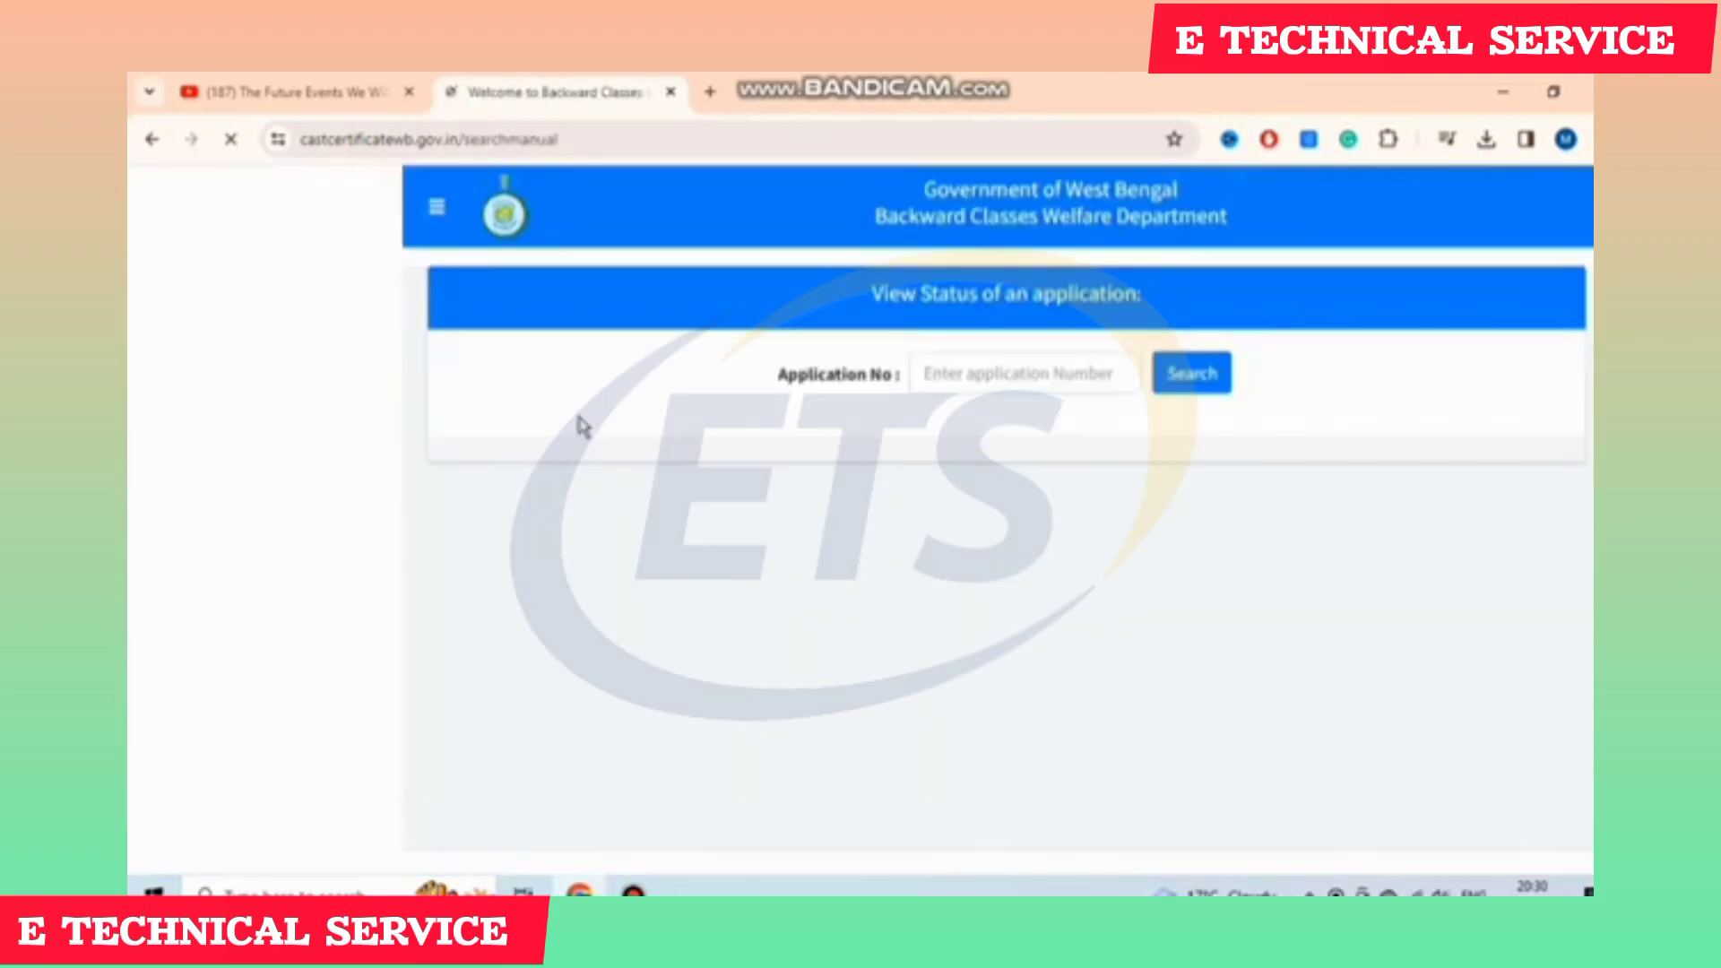
{"action": "left_click_drag", "start_coordinate": [783, 383], "coordinate": [896, 382]}
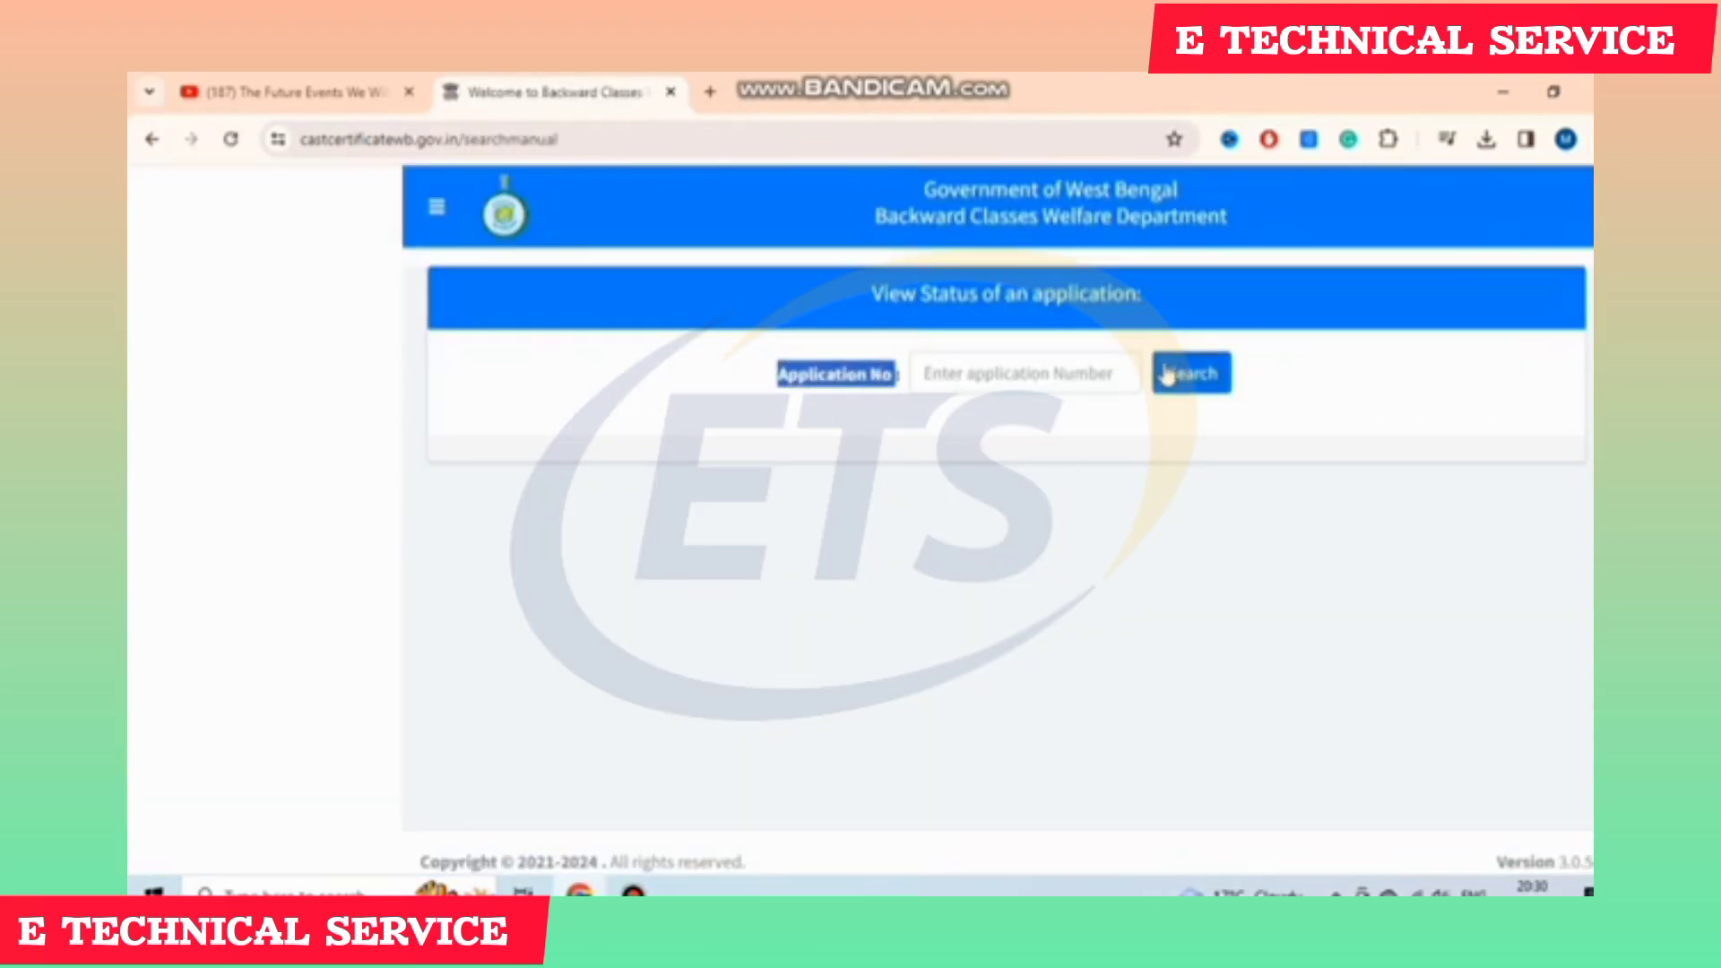
{"action": "left_click", "coordinate": [1069, 432]}
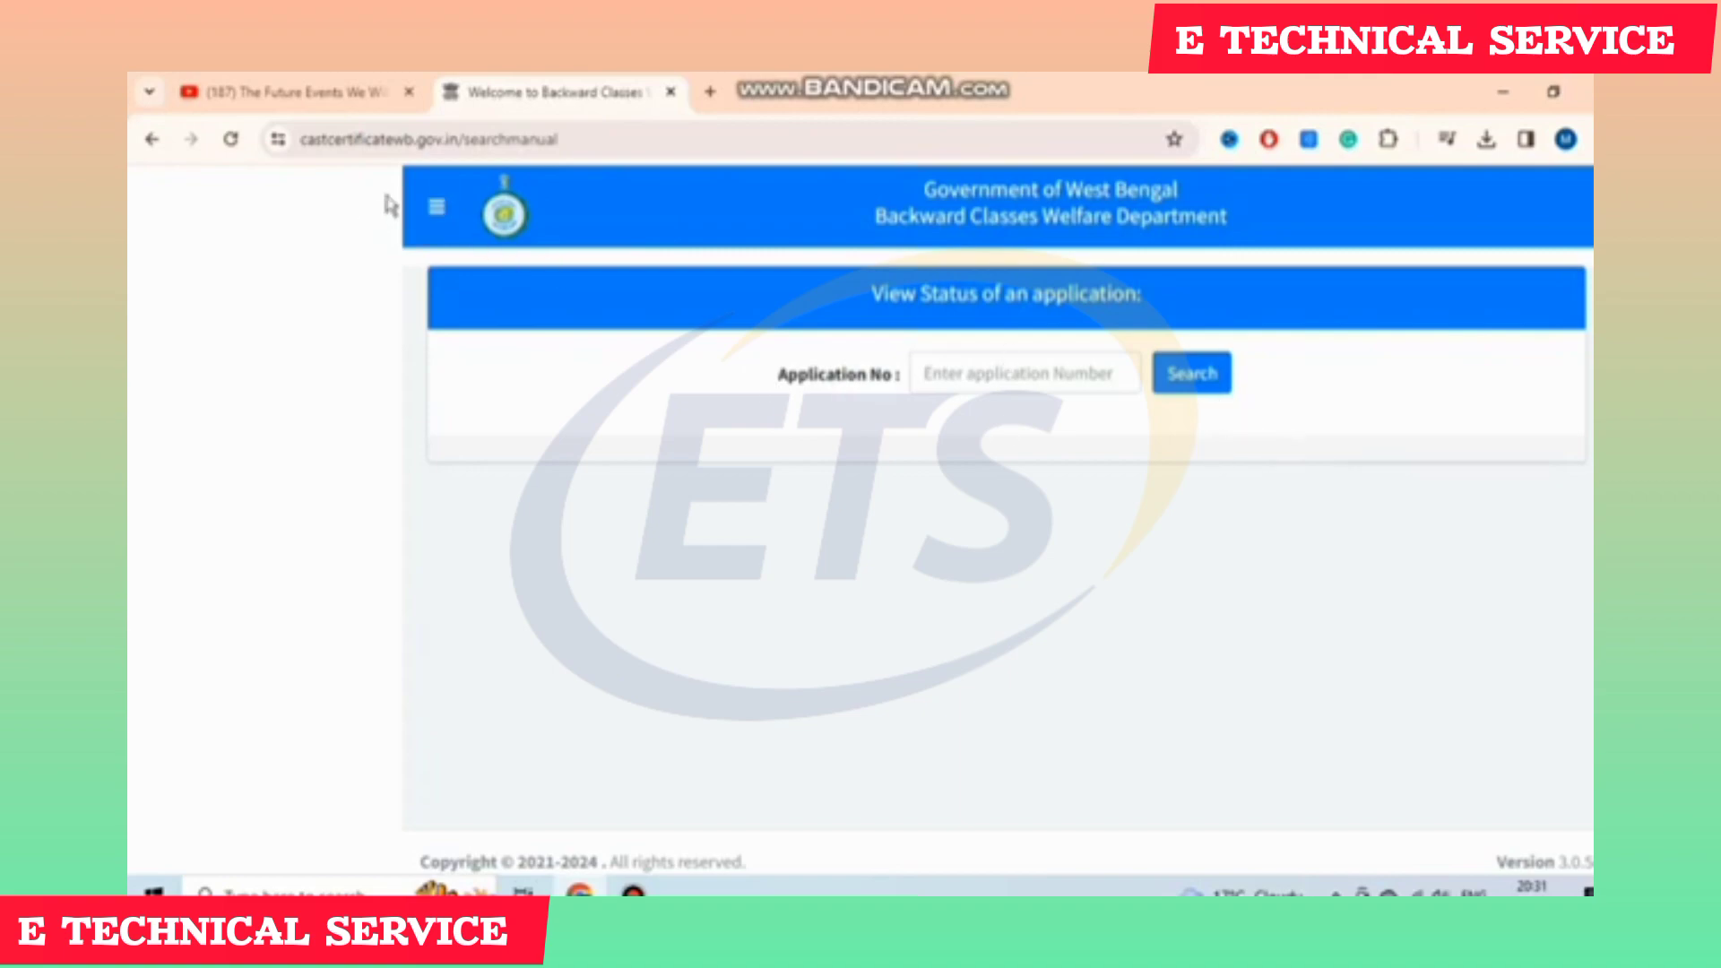
- Return to the department's home page and open the applicant's Download Certificate page
{"action": "left_click", "coordinate": [152, 139]}
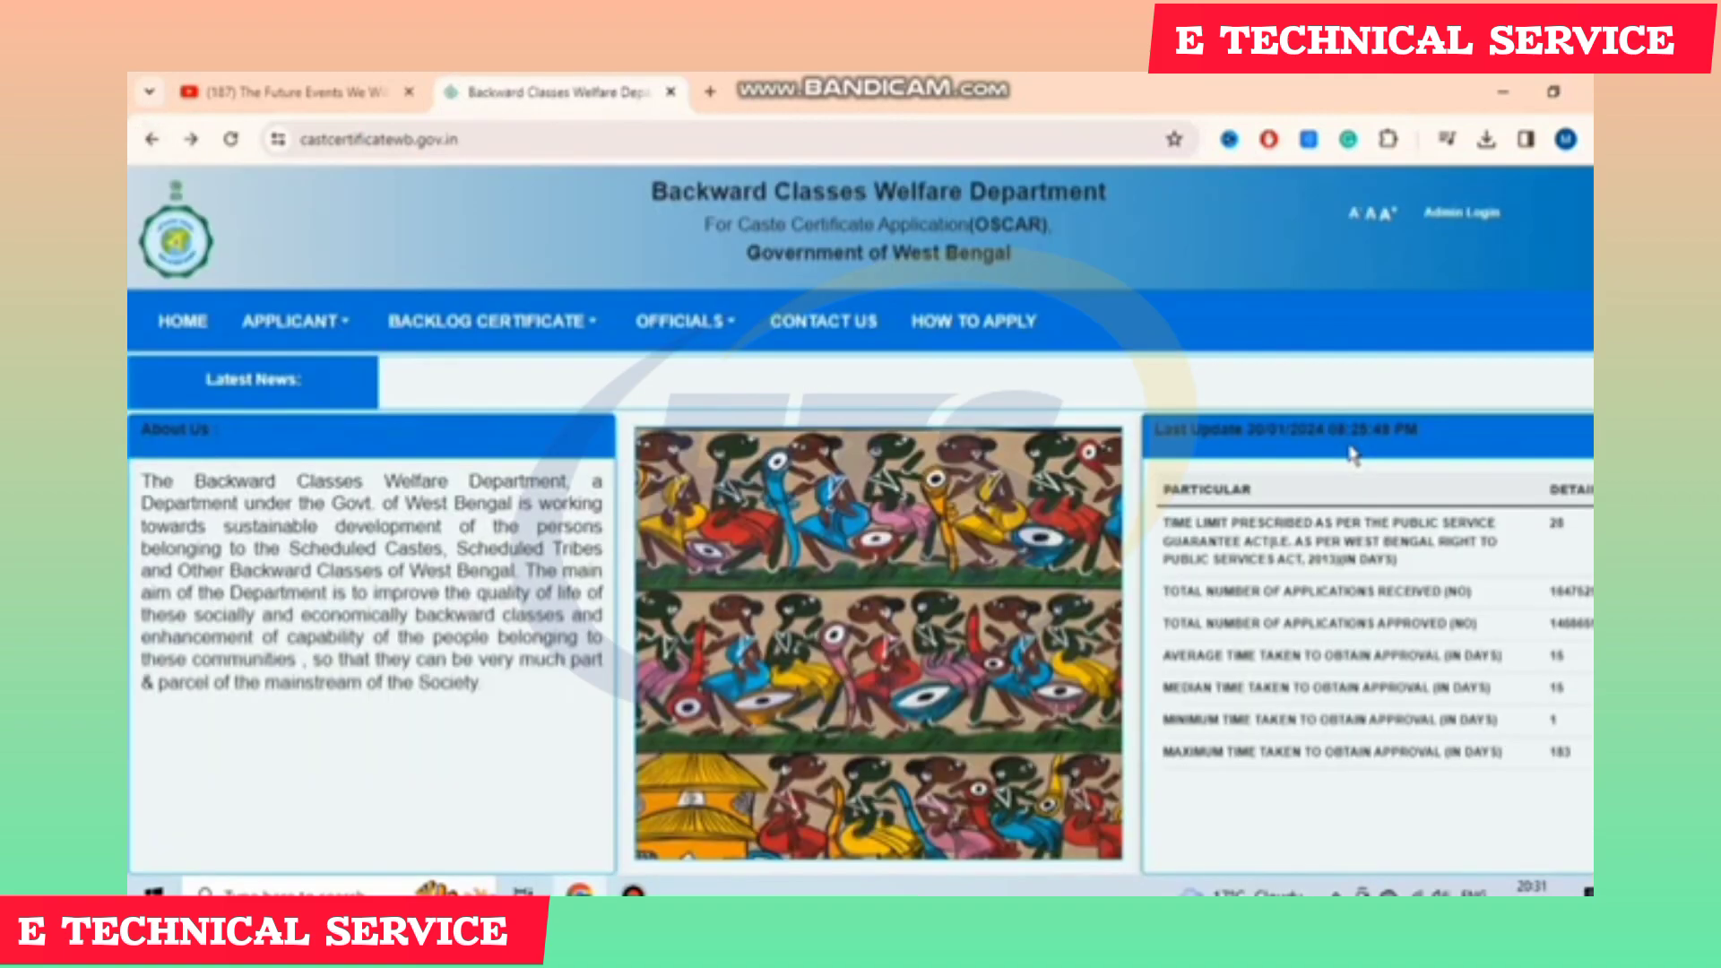
{"action": "mouse_move", "coordinate": [531, 343]}
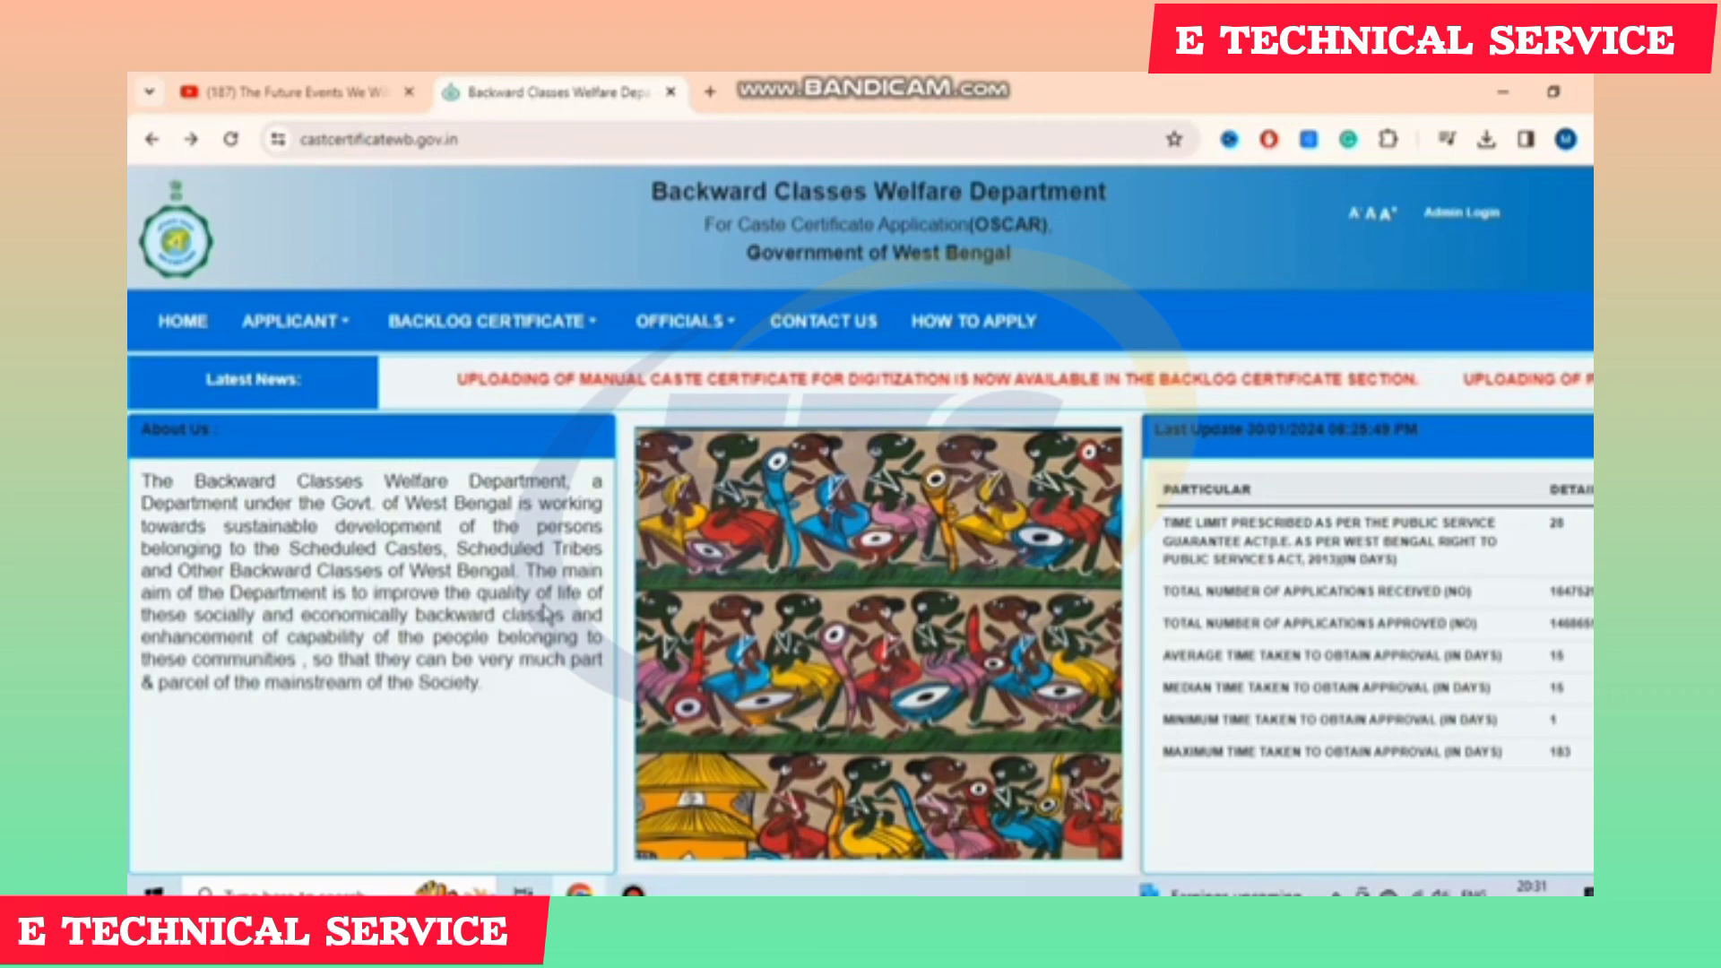
{"action": "left_click", "coordinate": [305, 322]}
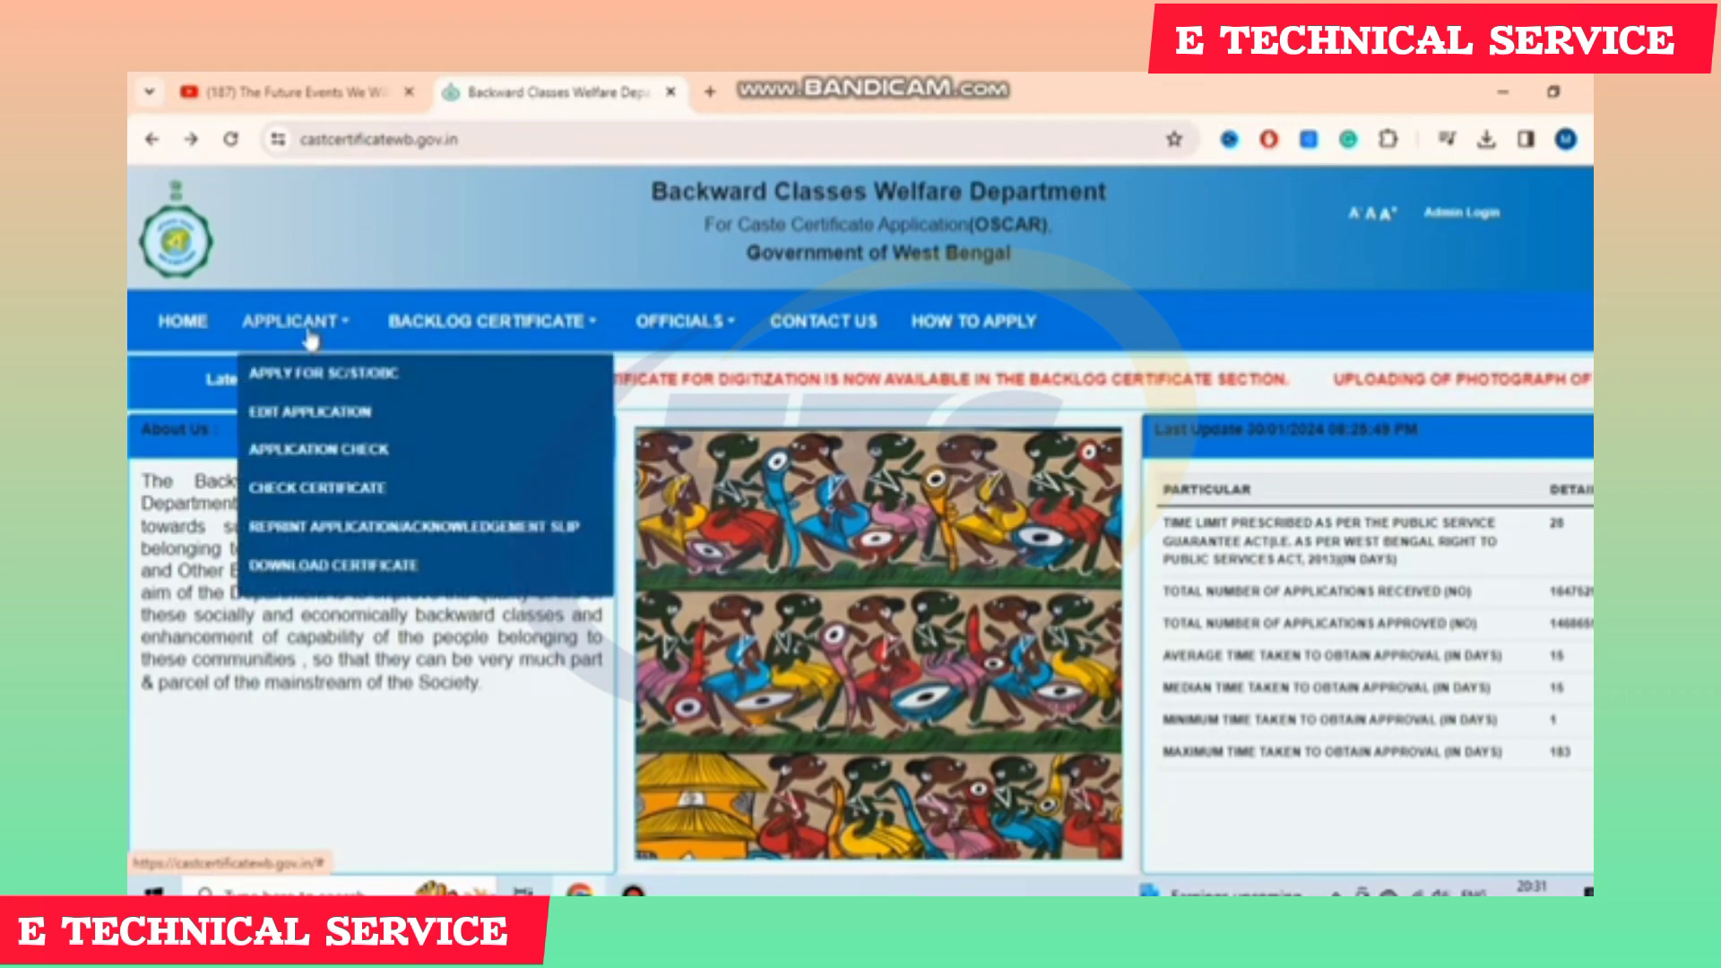
{"action": "left_click", "coordinate": [372, 567]}
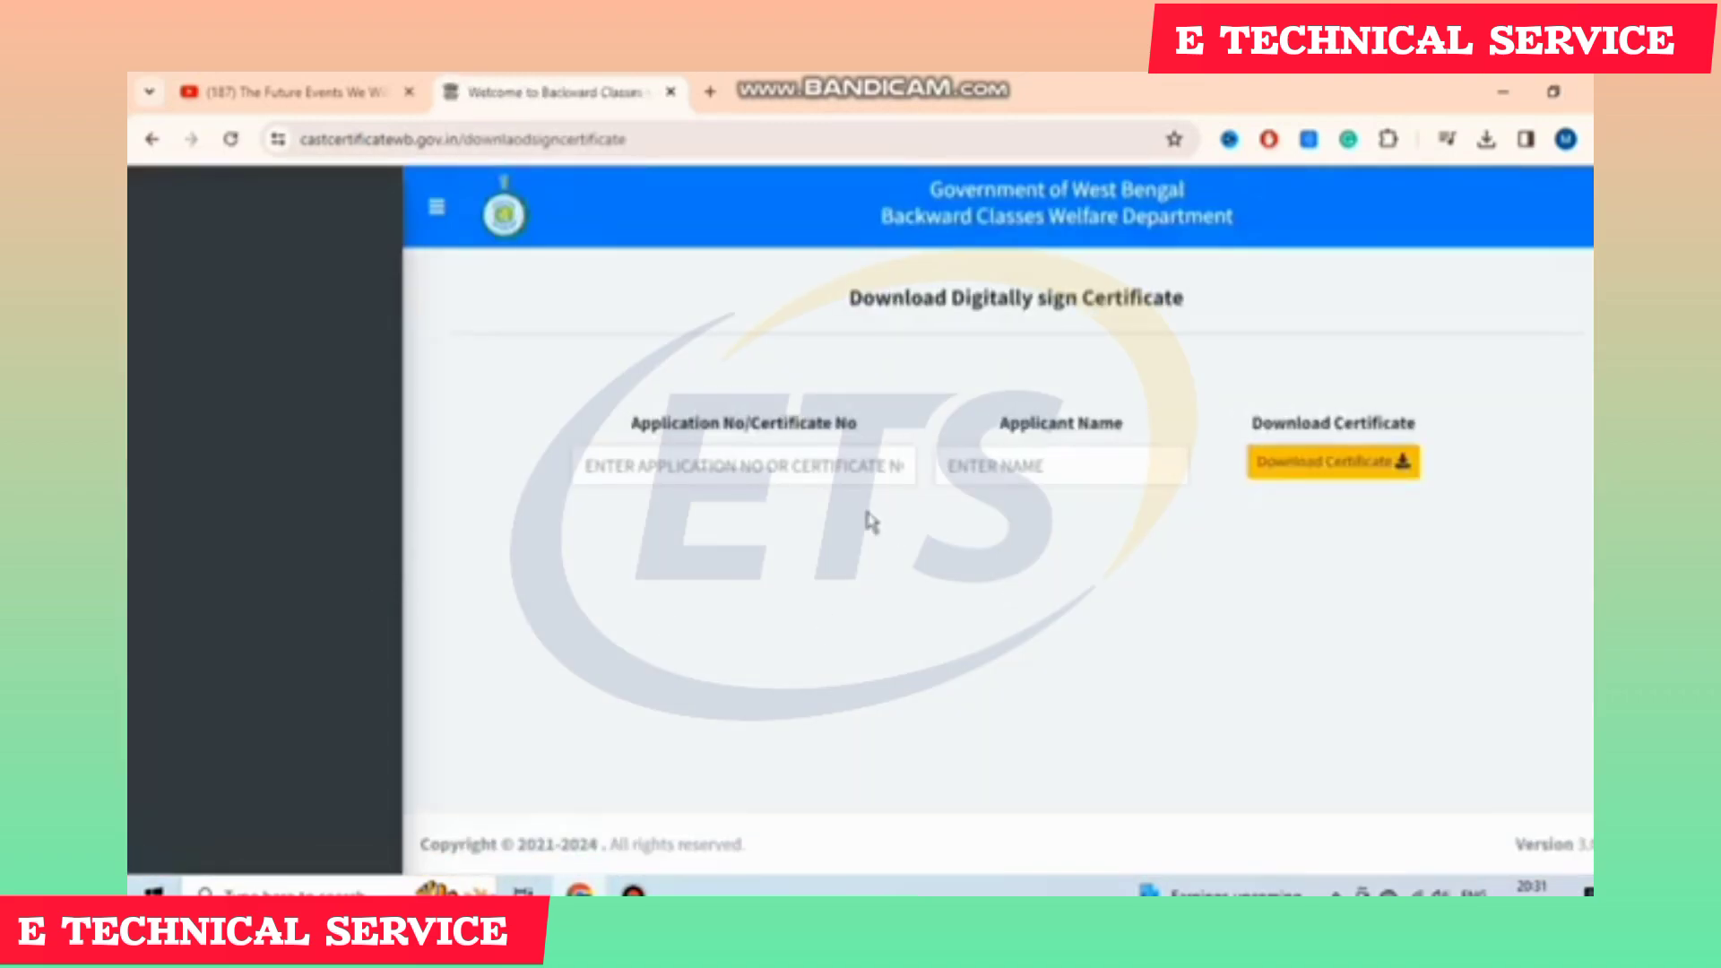
- Examine the Application No/Certificate No and Applicant Name entries for the certificate download and return to the home page
{"action": "left_click_drag", "start_coordinate": [631, 429], "coordinate": [875, 433]}
{"action": "left_click", "coordinate": [881, 435]}
{"action": "left_click_drag", "start_coordinate": [1011, 434], "coordinate": [1144, 439]}
{"action": "left_click", "coordinate": [1143, 439]}
{"action": "left_click", "coordinate": [152, 140]}
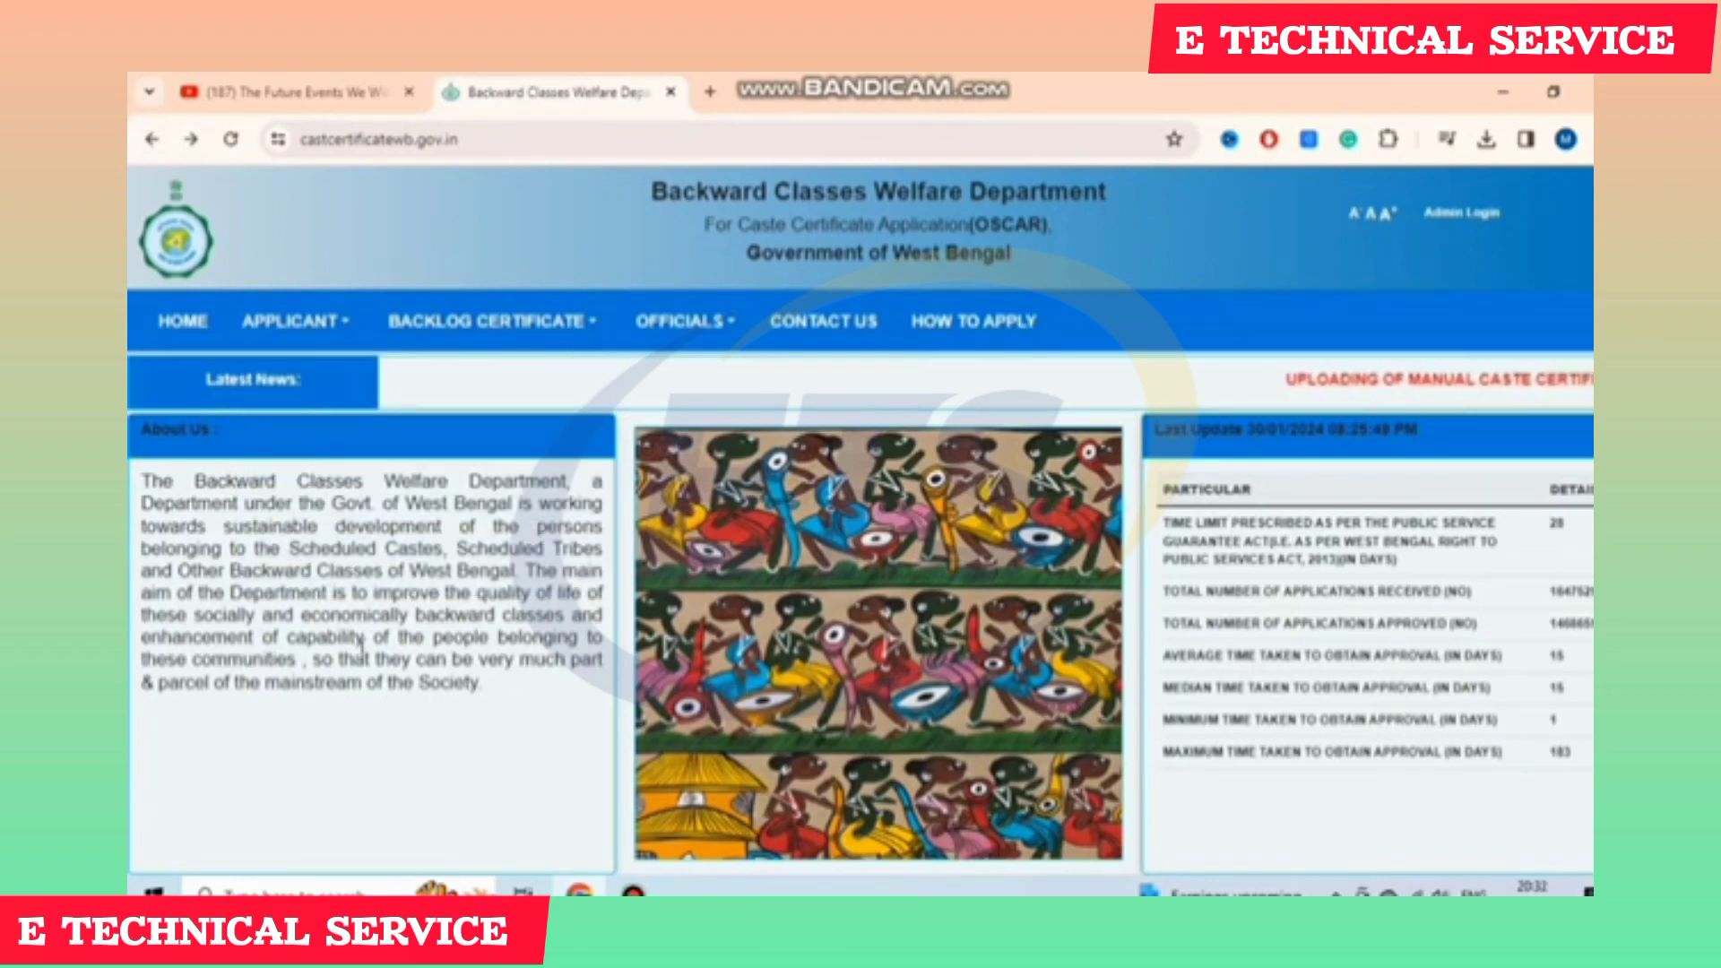
{"action": "left_click", "coordinate": [634, 890]}
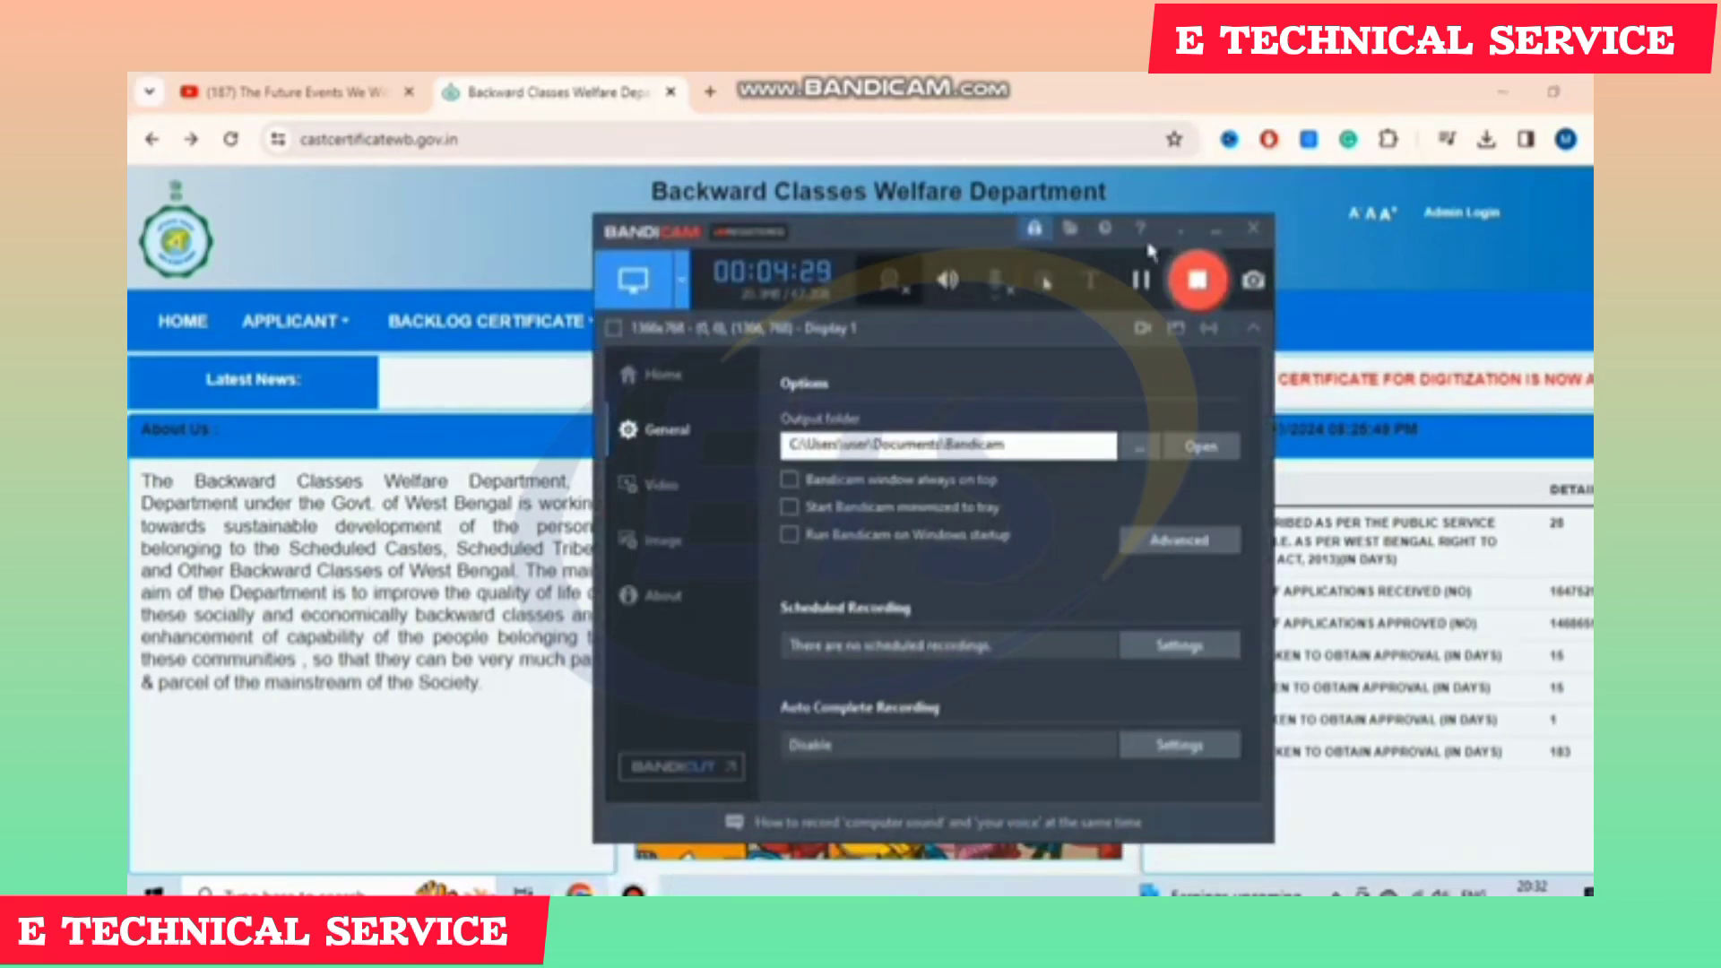